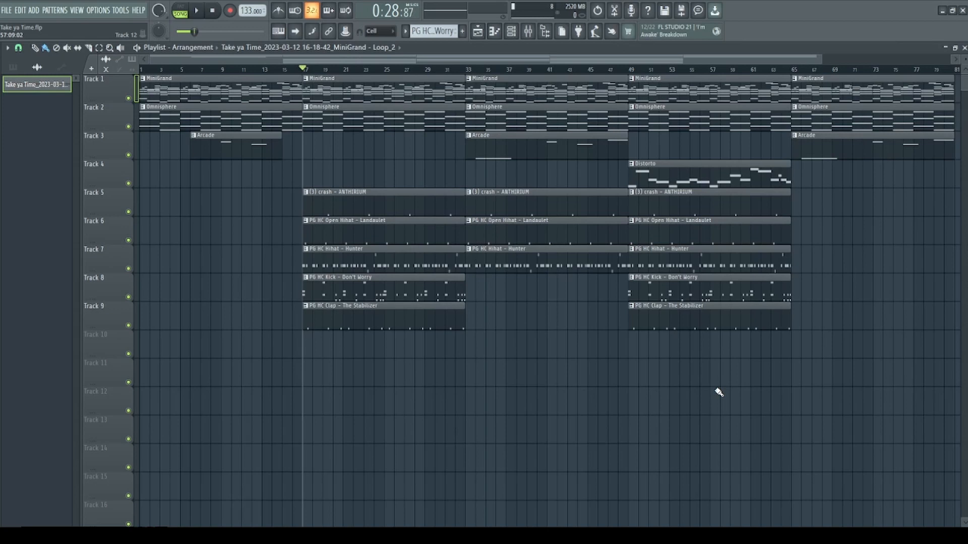
- Play the full arrangement from bar 17 and stop playback
scroll(694, 363, "down", 3)
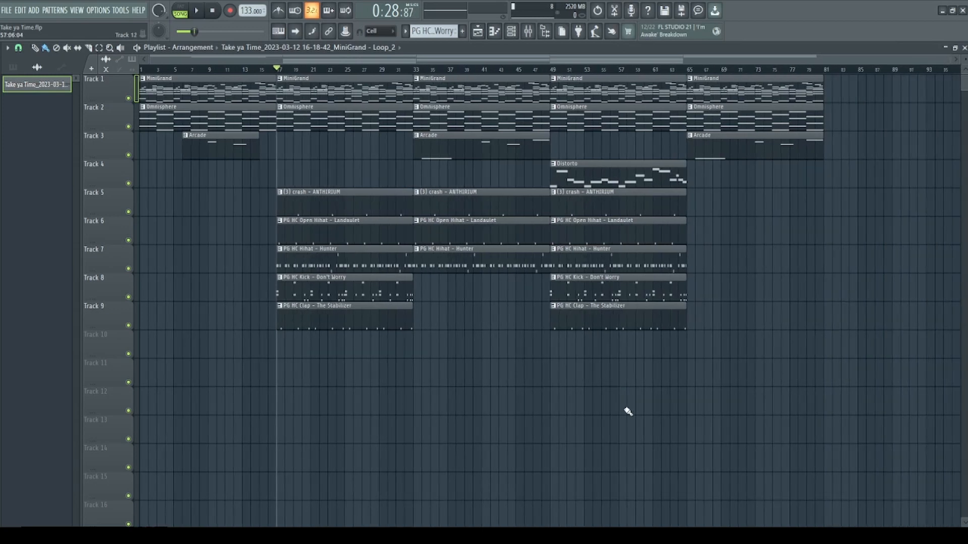
key("space")
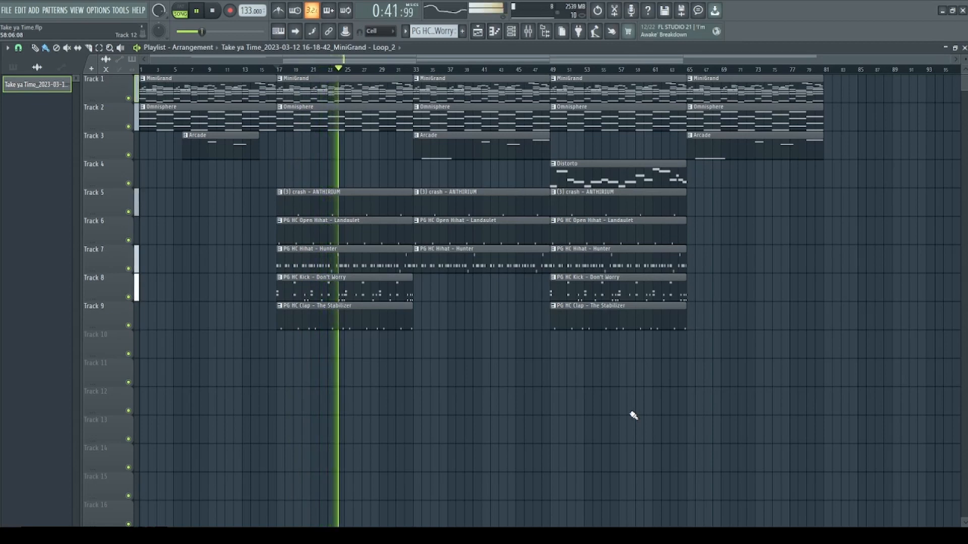
key("space")
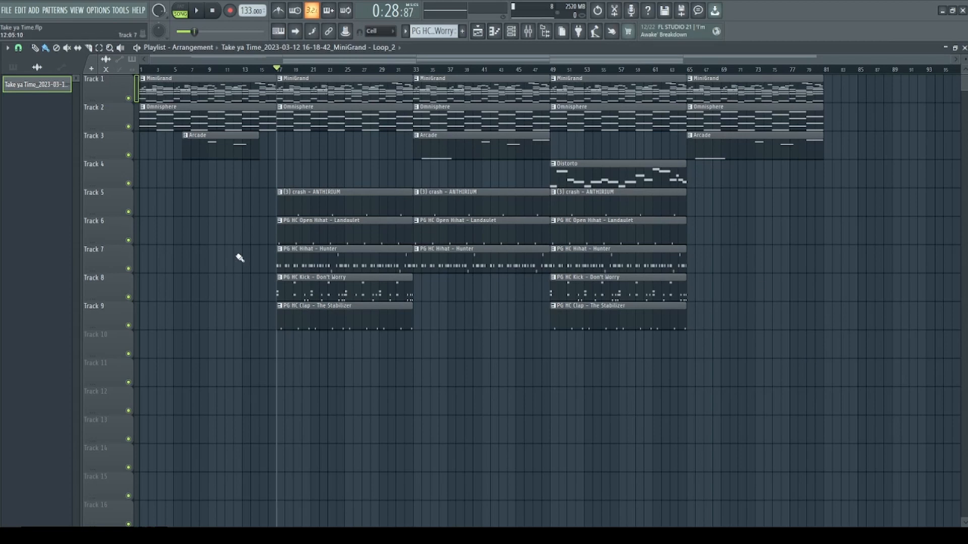
- Review the export formats and playlist track options available for the project
left_click(6, 10)
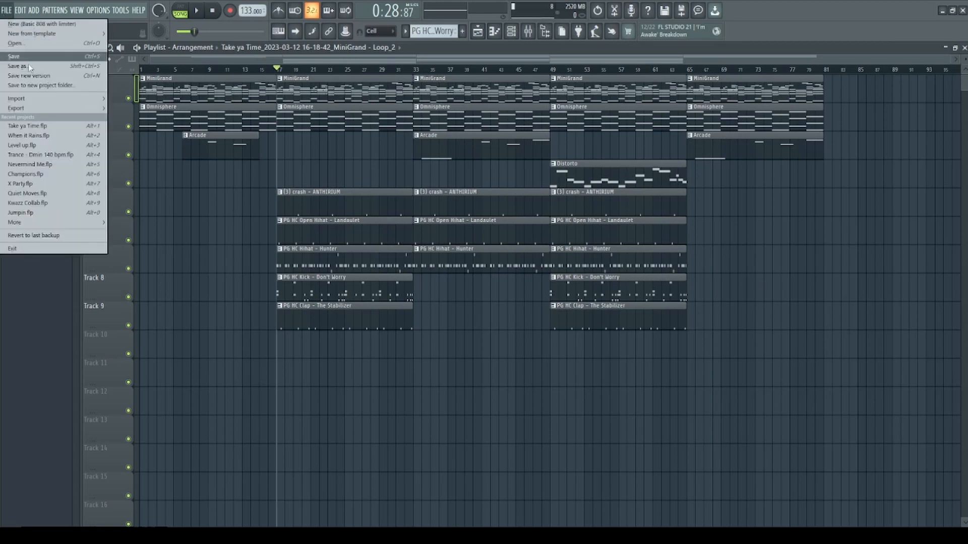
mouse_move(33, 110)
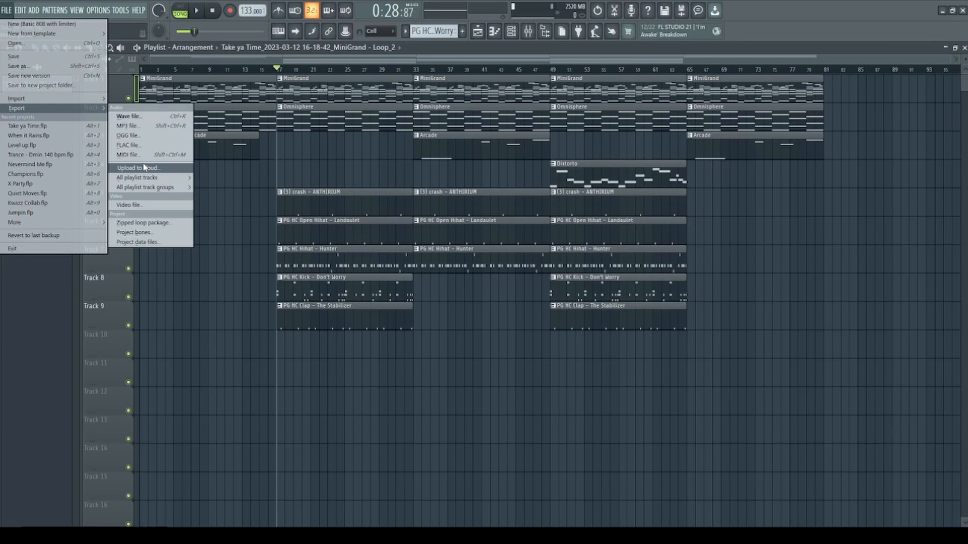
left_click(894, 202)
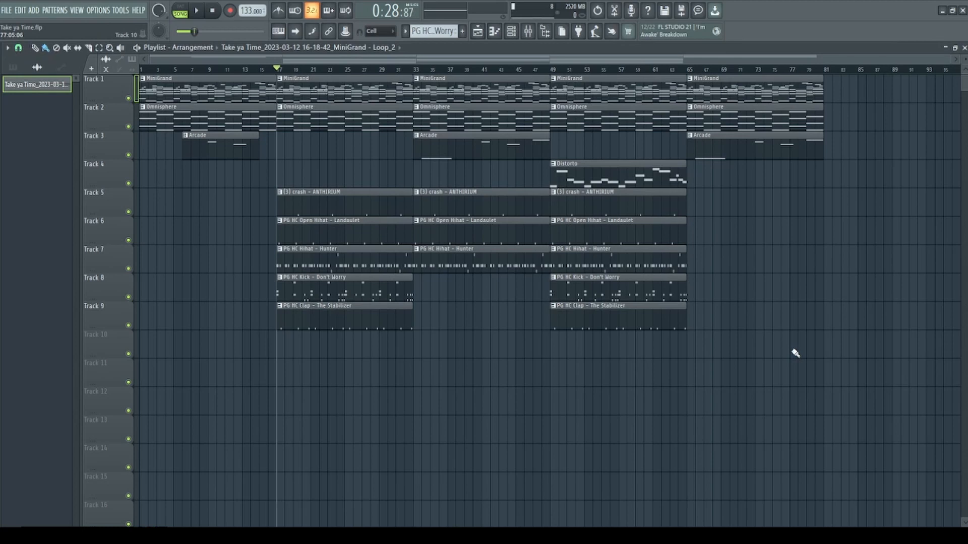
- Select bars 1 to 16 of the arrangement and solo the MiniGrand mixer track
left_click_drag(279, 70, 76, 90)
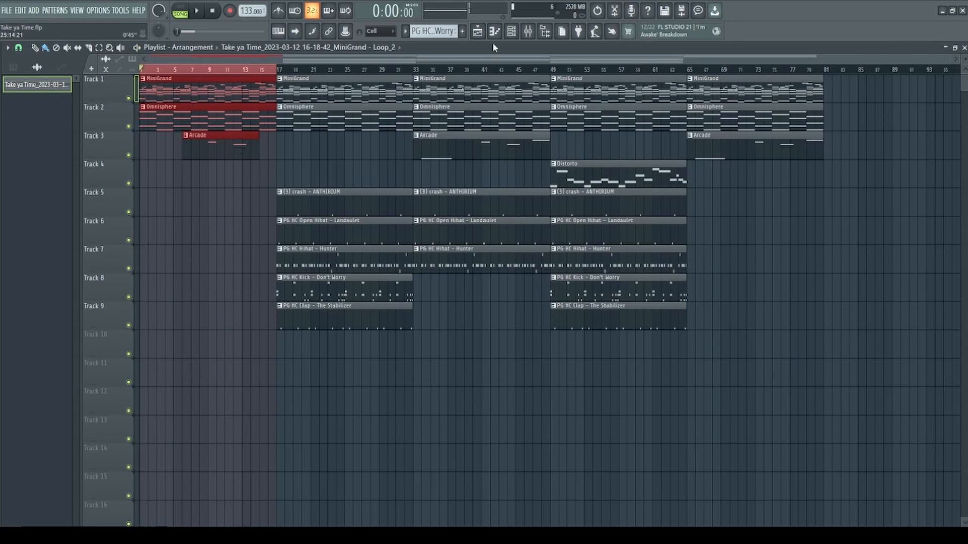
left_click(528, 31)
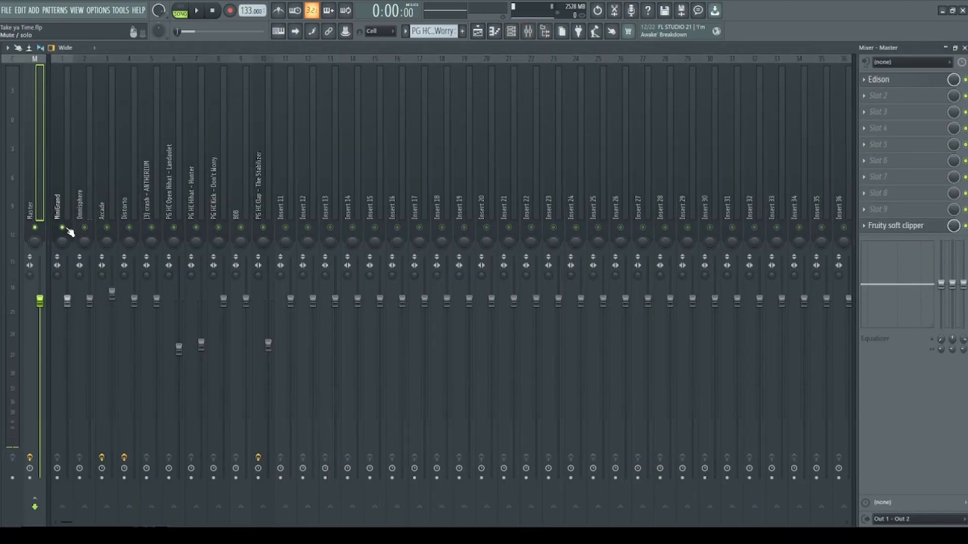
- Play the selected intro bars in the playlist to hear the soloed MiniGrand part, and stop playback
key("space")
key("F9")
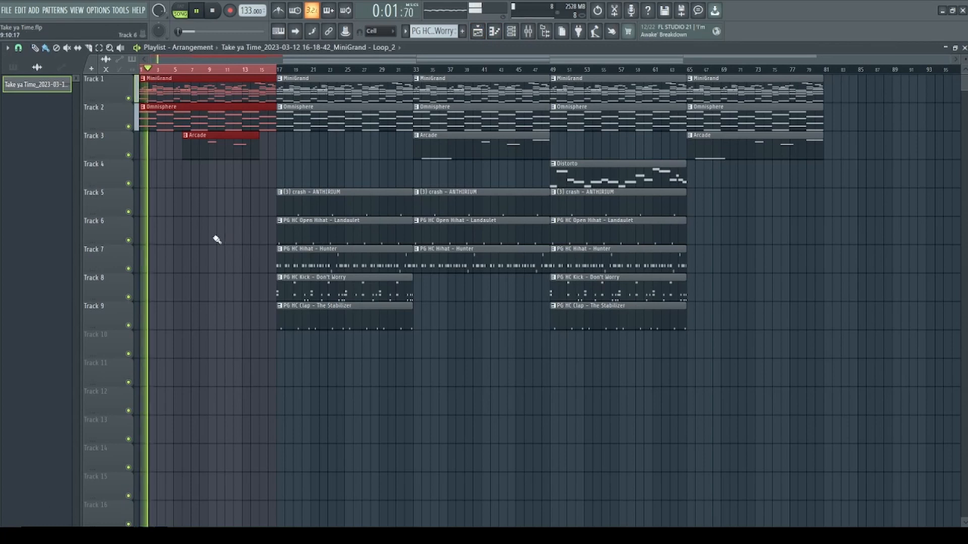
scroll(216, 240, "up", 2)
scroll(316, 210, "up", 1)
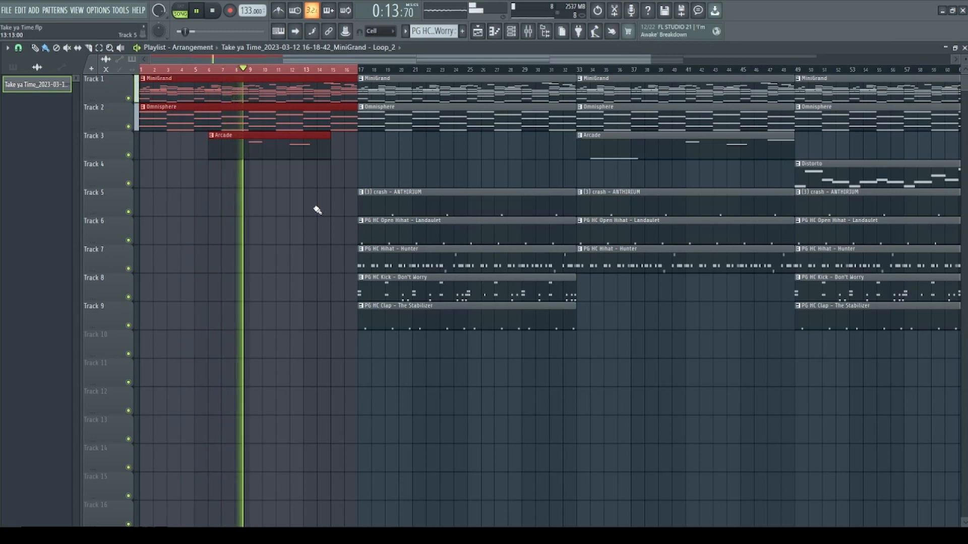
key("space")
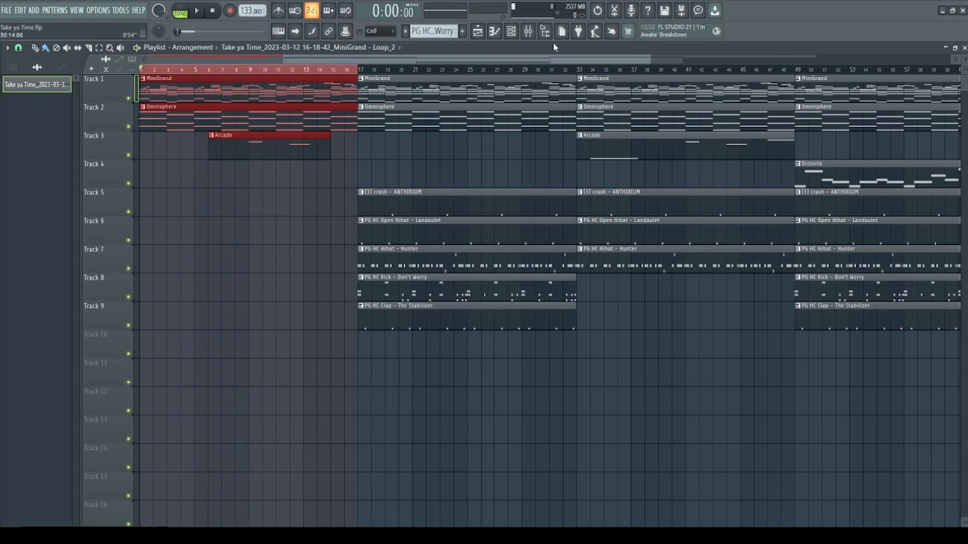
- Arm the MiniGrand mixer track and render the song selection to a stereo 32Bit float WAV clip
left_click(527, 30)
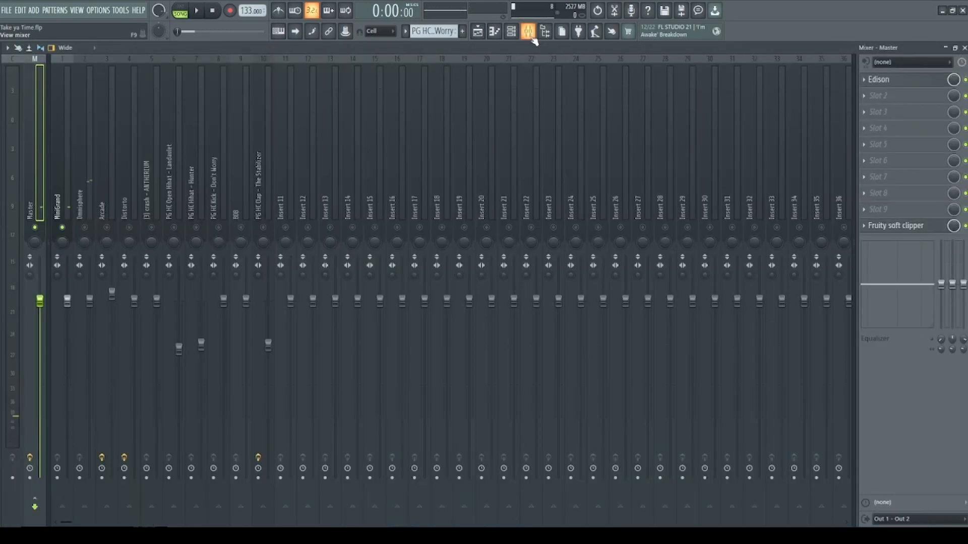
left_click(57, 478)
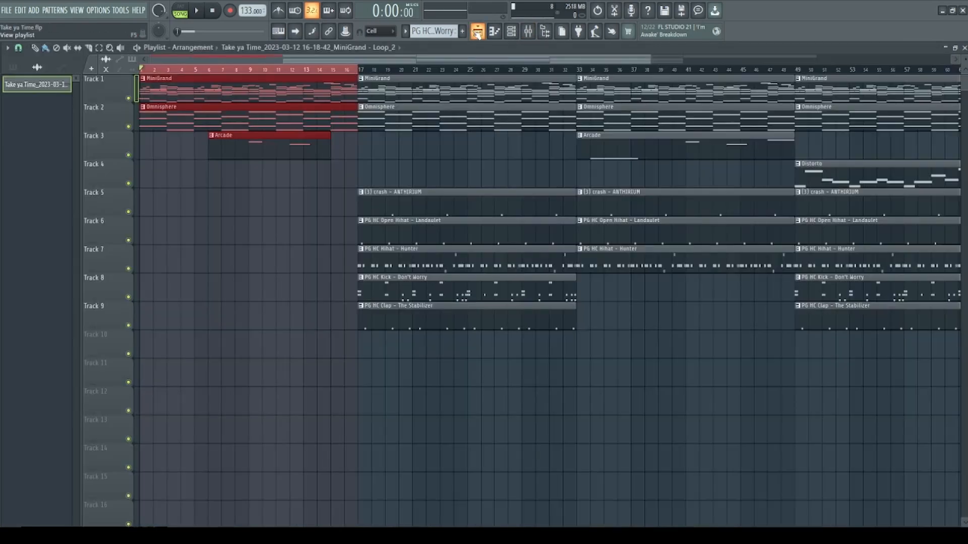
left_click(477, 31)
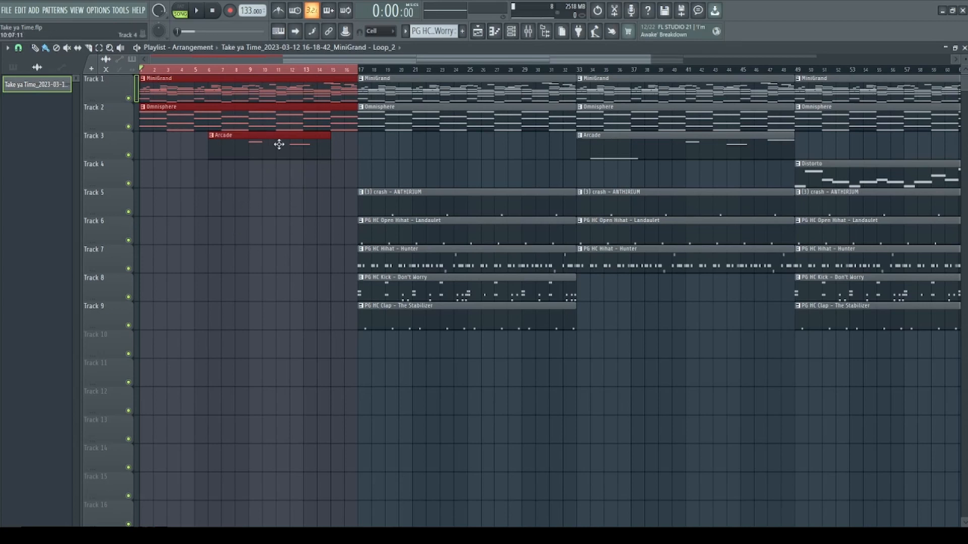
left_click(528, 31)
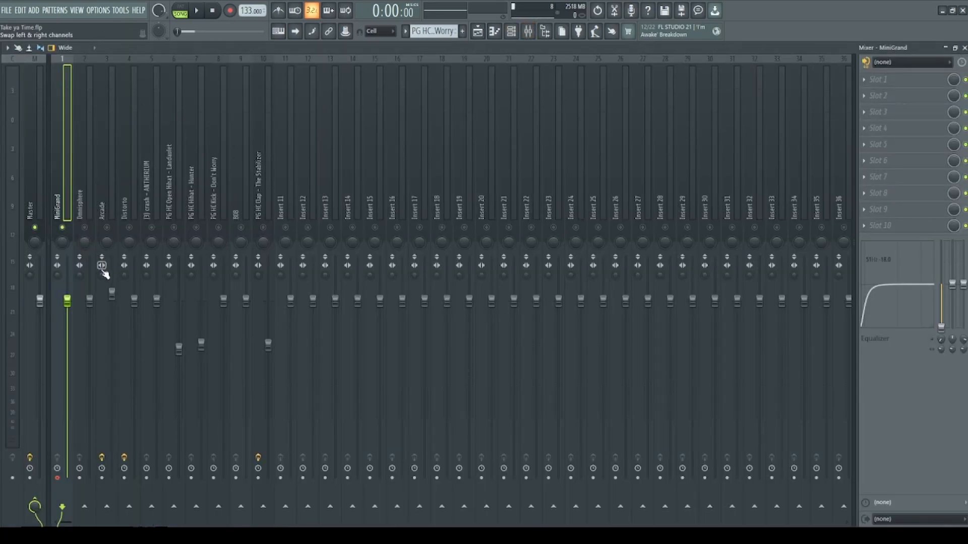
key("alt+r")
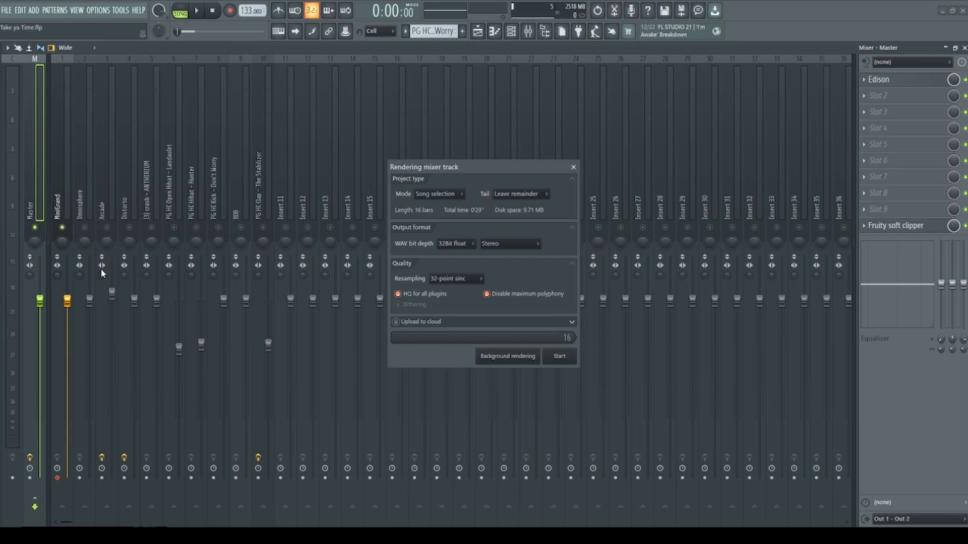
key("Return")
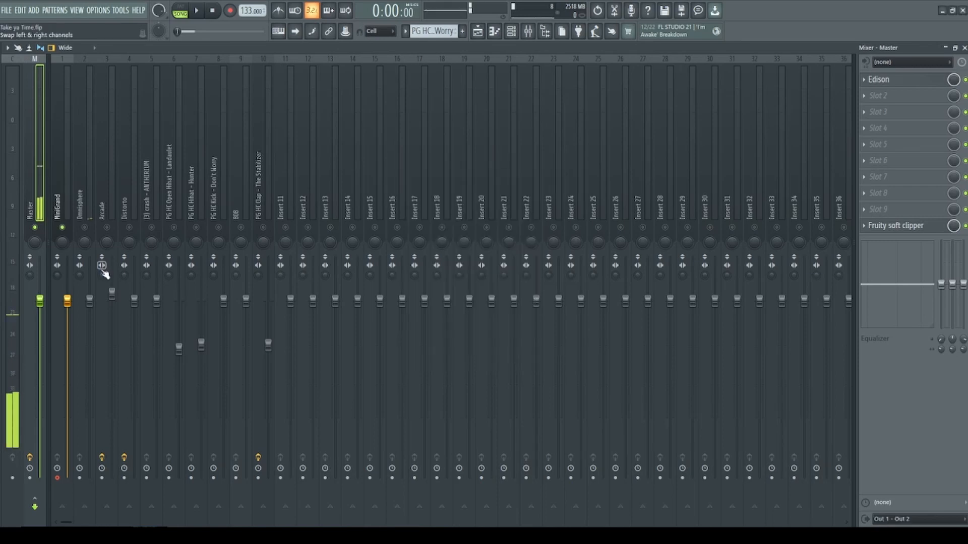
- Play the rendered MiniGrand audio clip on Track 11 of the playlist and stop playback
left_click(478, 32)
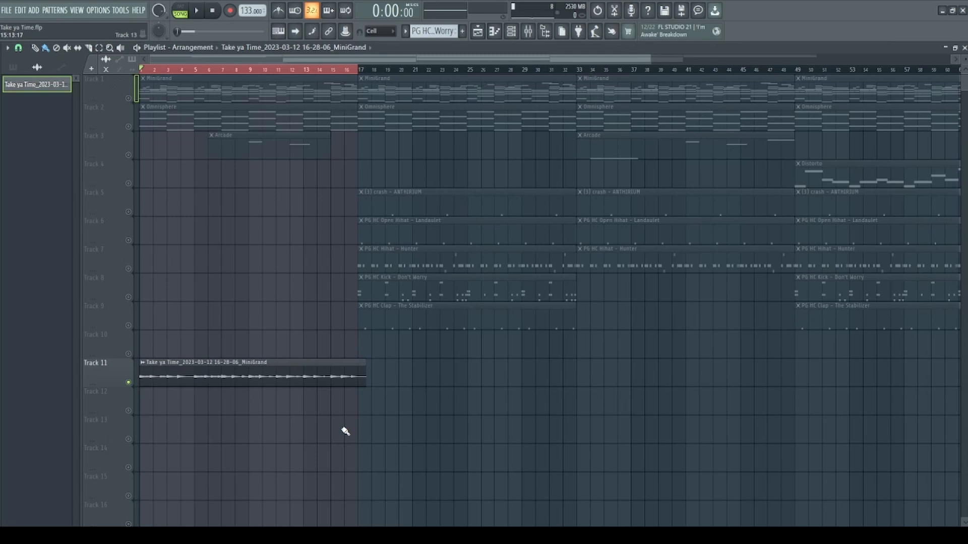
key("space")
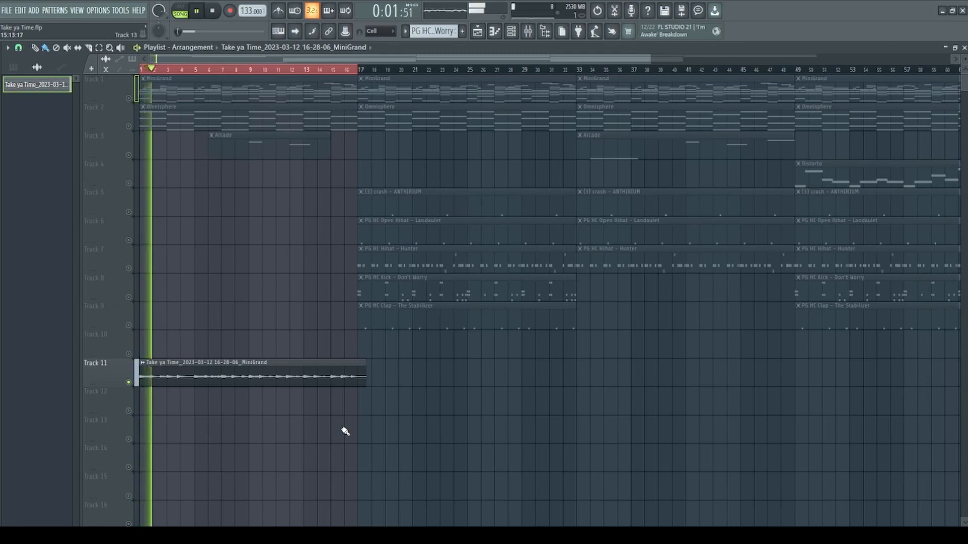
key("space")
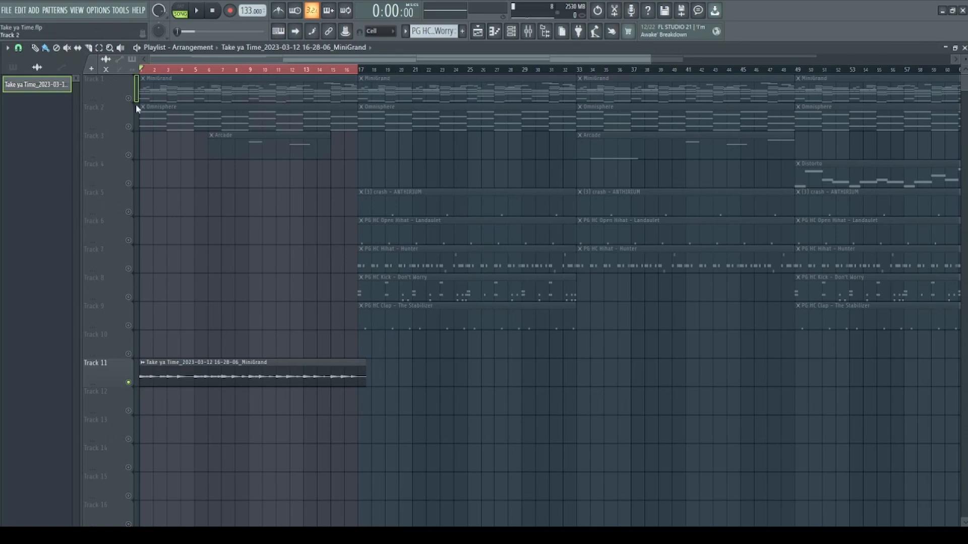
left_click(6, 10)
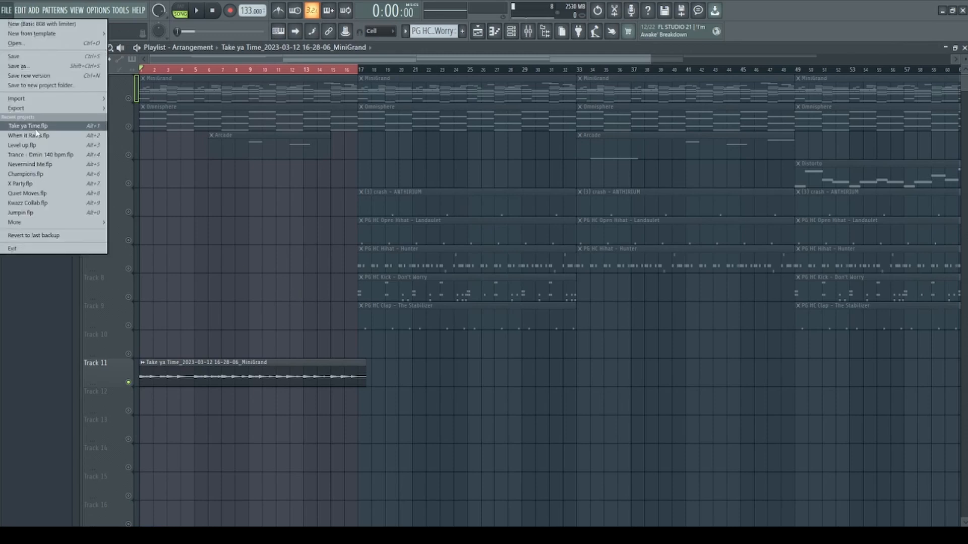
mouse_move(43, 110)
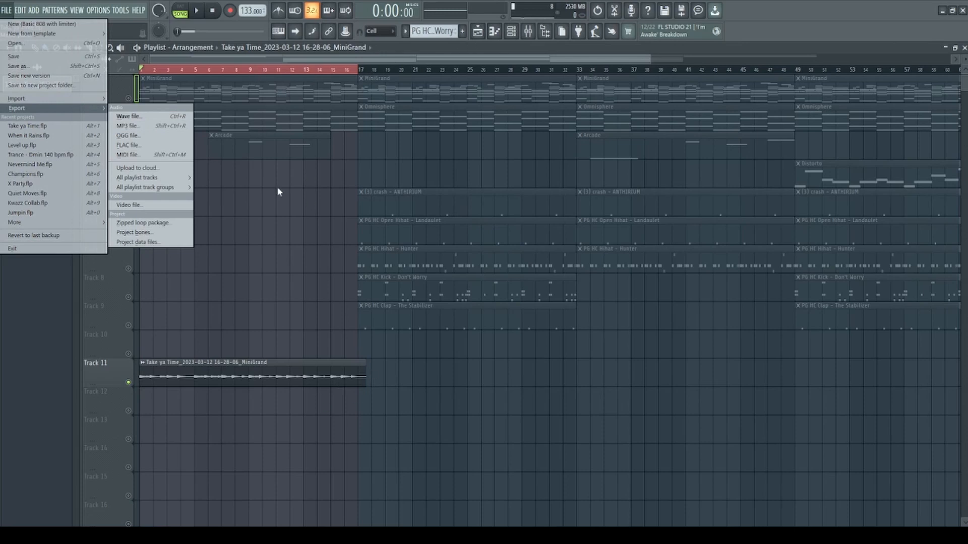
left_click(141, 126)
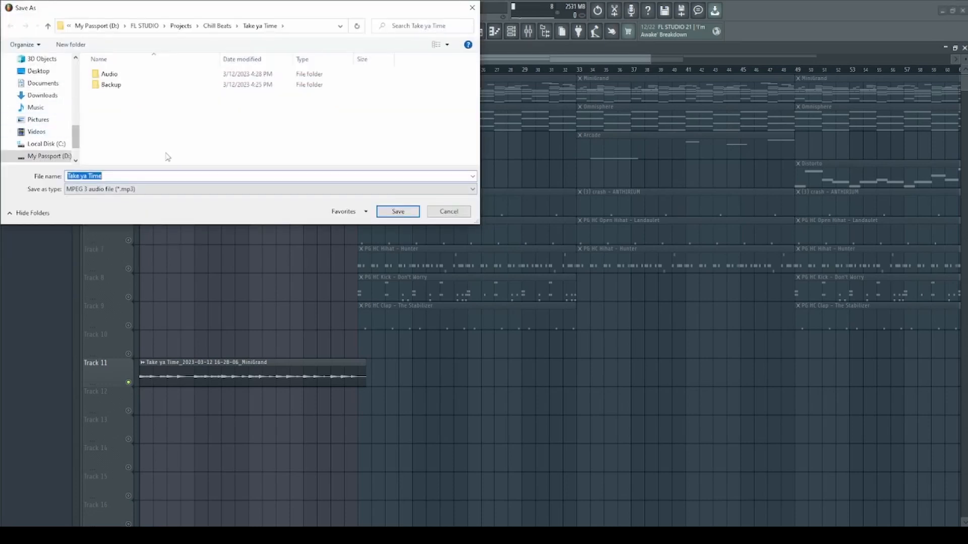
scroll(54, 143, "down", 1)
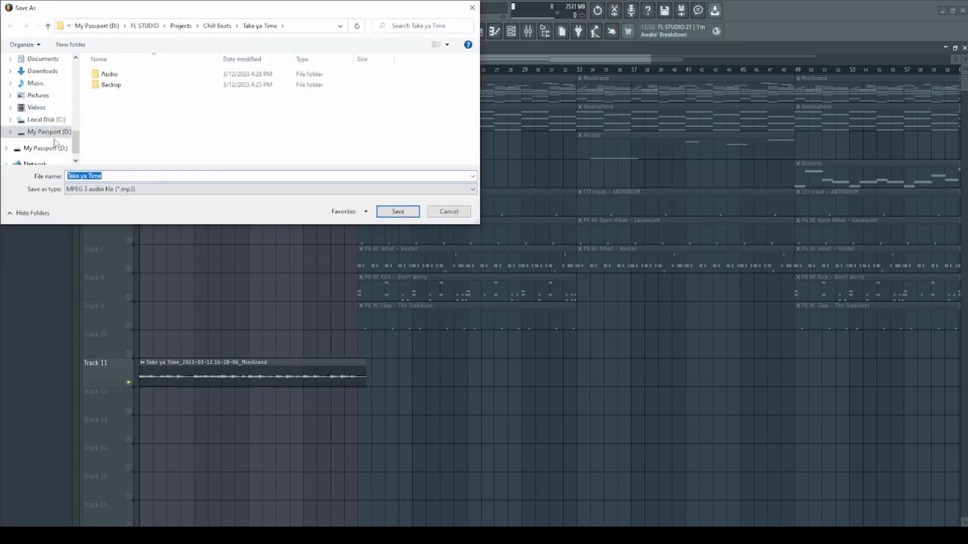
scroll(54, 143, "up", 5)
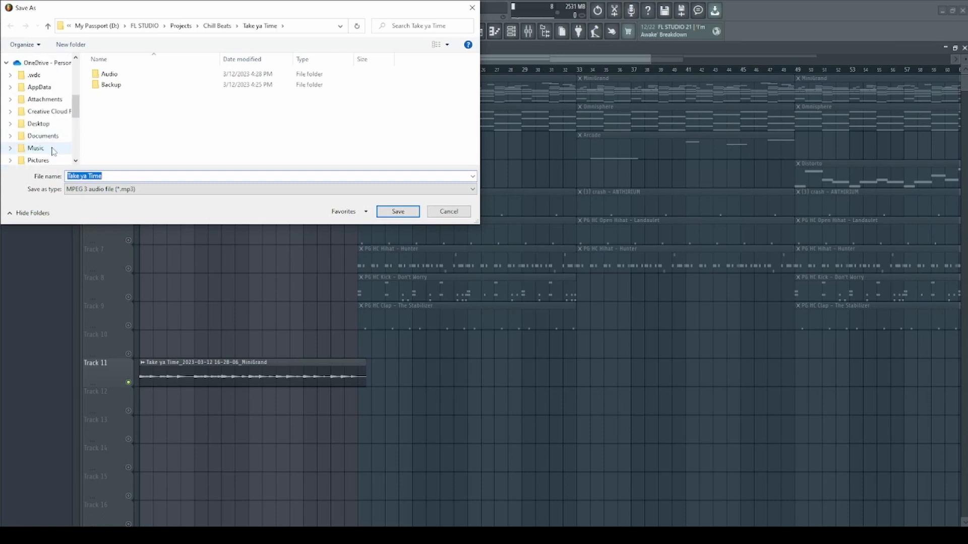
scroll(52, 151, "up", 4)
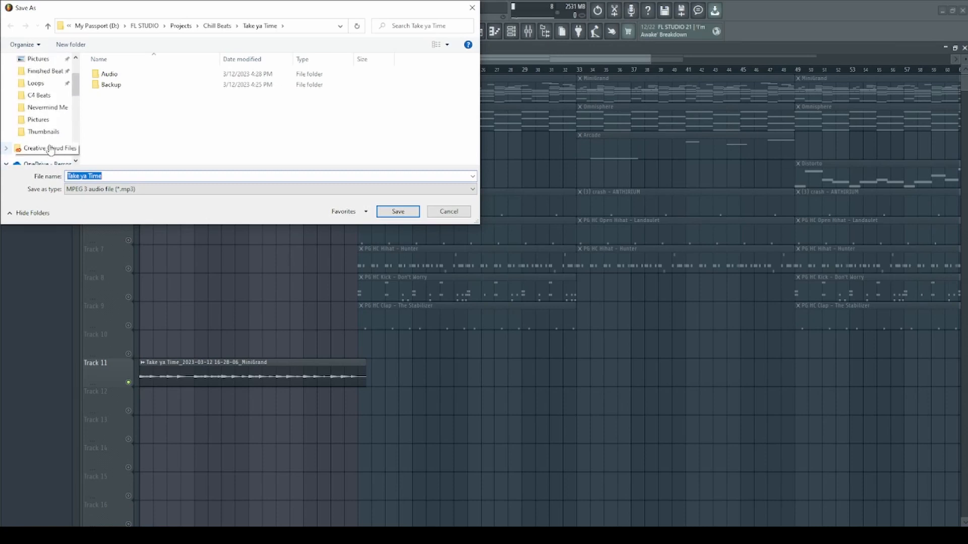
left_click(35, 83)
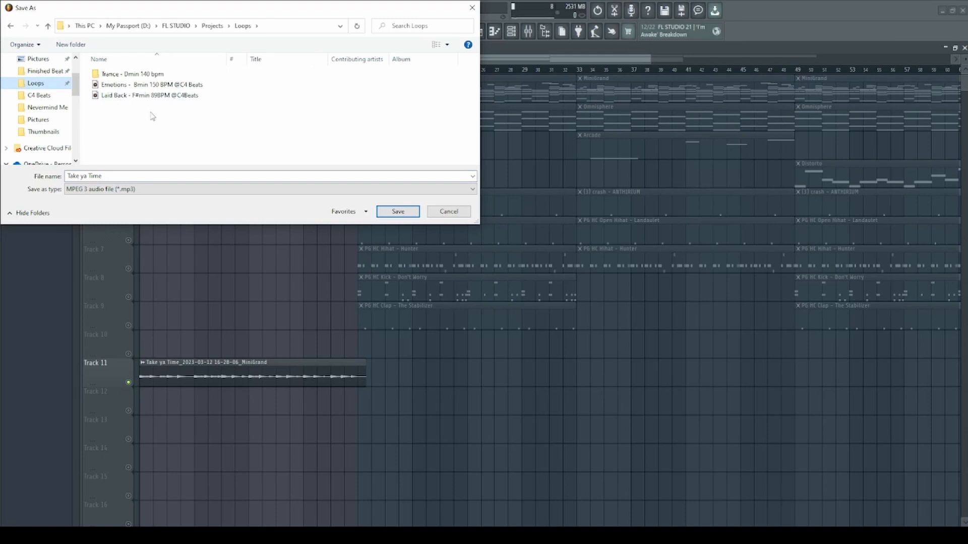
left_click(125, 176)
left_click(125, 176)
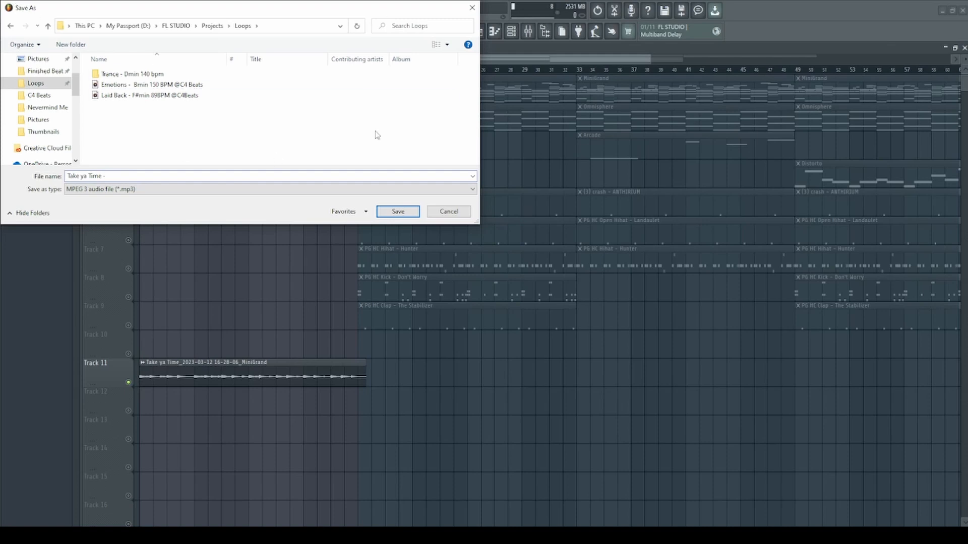
left_click_drag(382, 14, 591, 273)
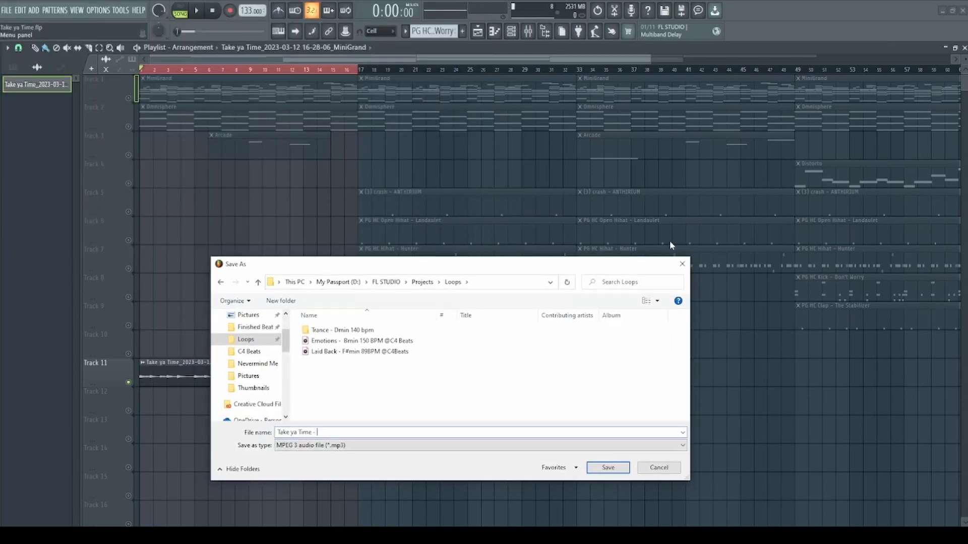
left_click(683, 262)
- Examine the MiniGrand pattern's notes in the piano roll from bar 1 to identify the key, and return to the playlist
double_click(227, 92)
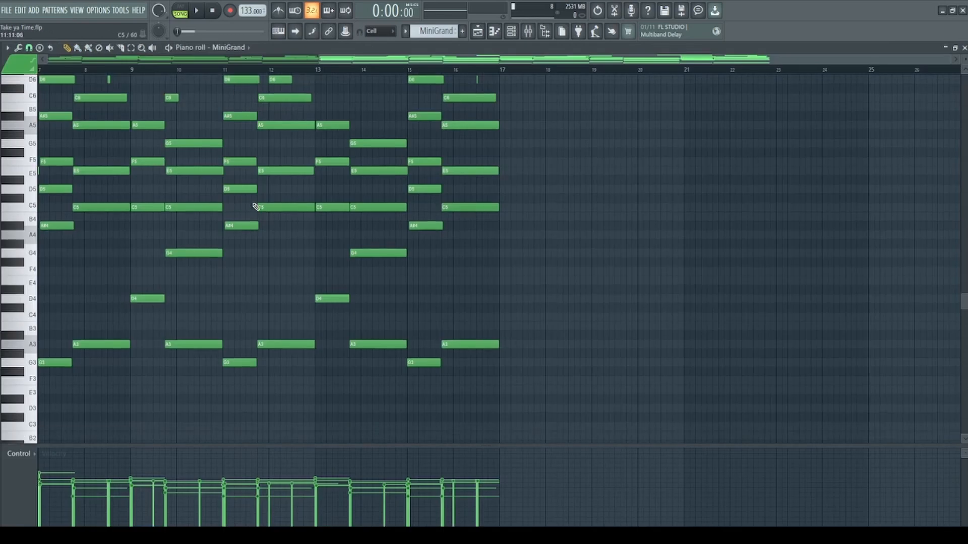
left_click_drag(363, 64, 203, 237)
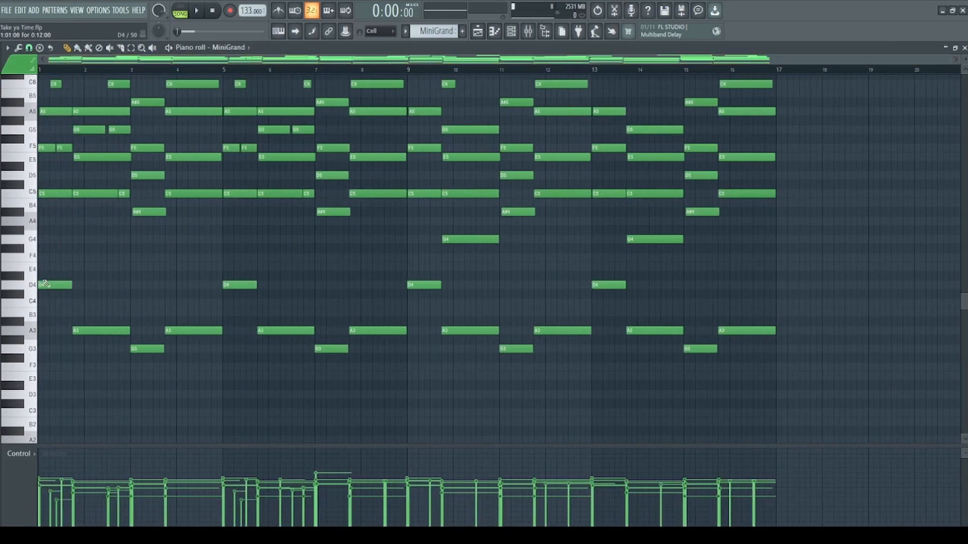
scroll(99, 289, "up", 2)
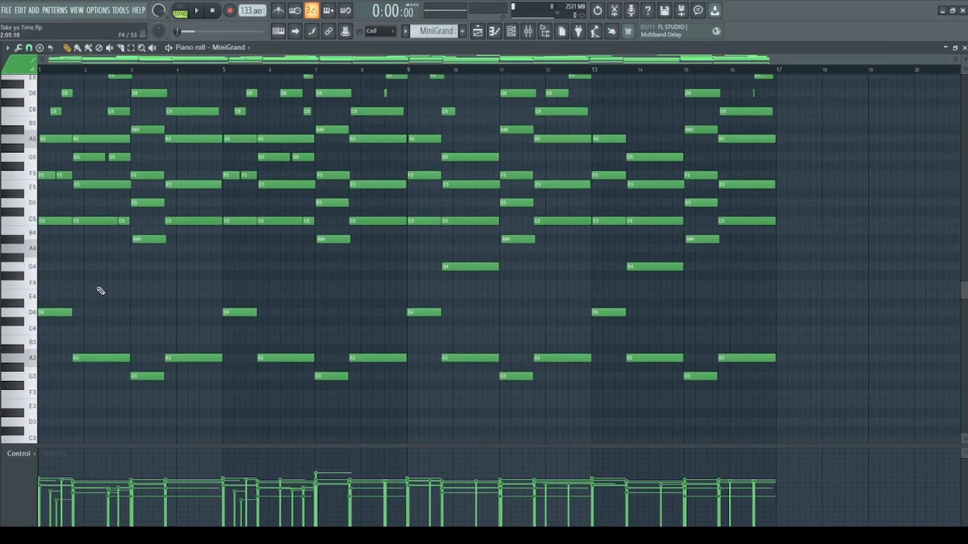
key("F5")
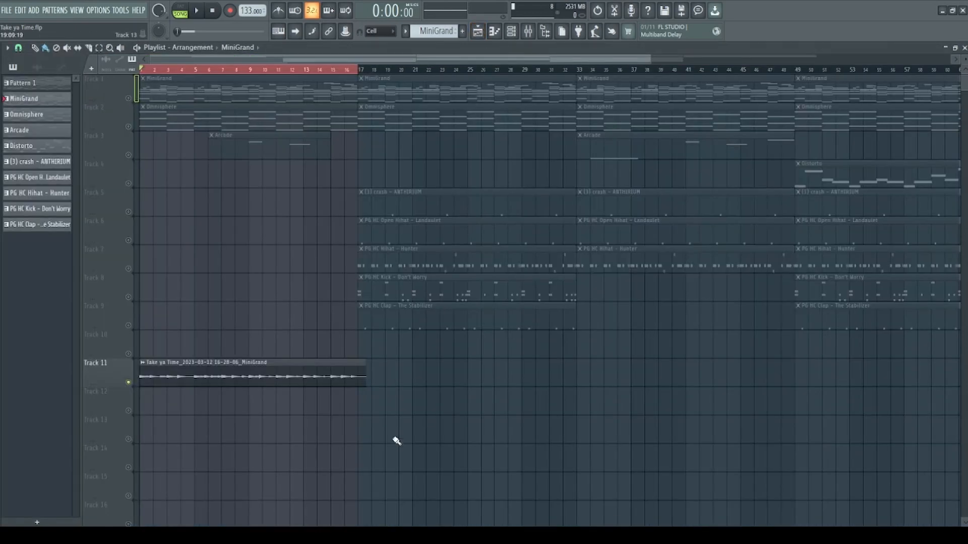
left_click(9, 11)
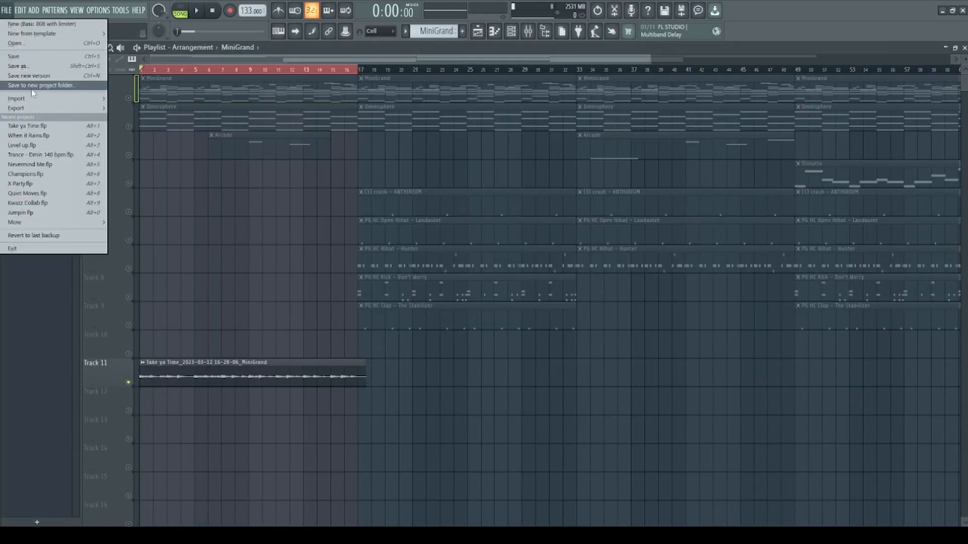
mouse_move(44, 112)
left_click(145, 128)
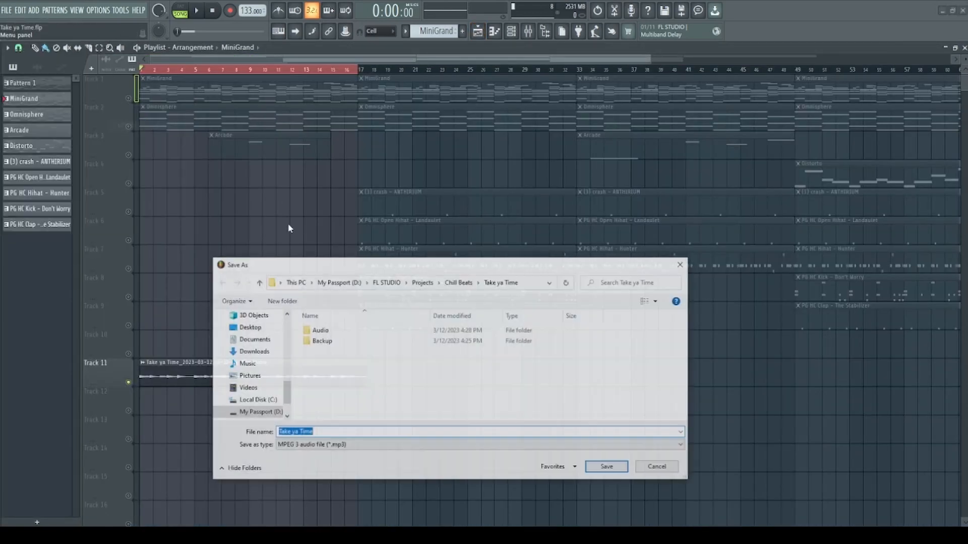
scroll(239, 342, "up", 3)
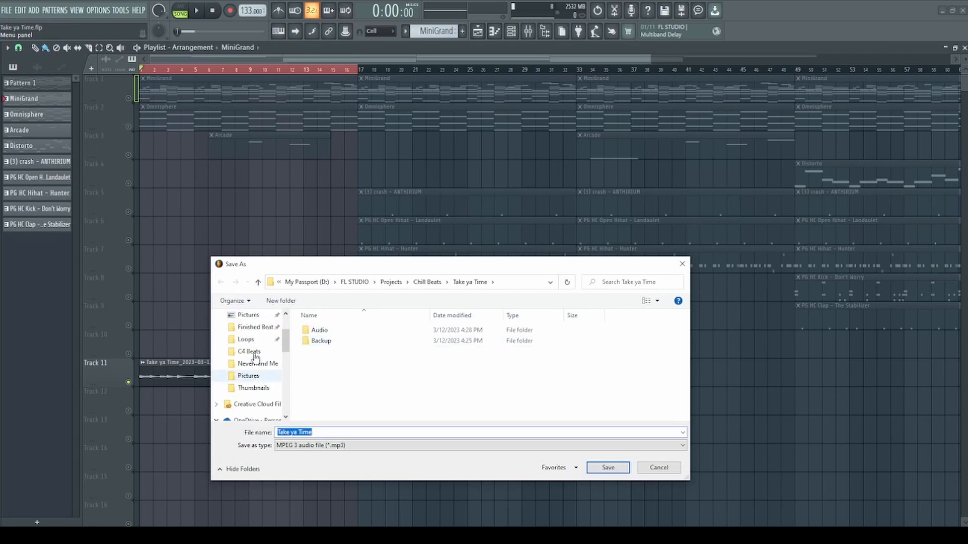
left_click(246, 339)
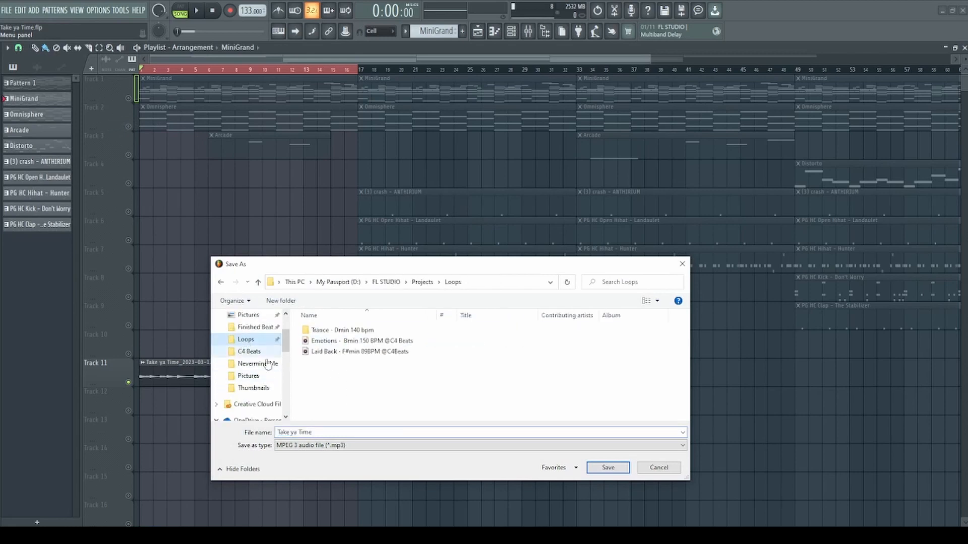
left_click(342, 432)
double_click(343, 431)
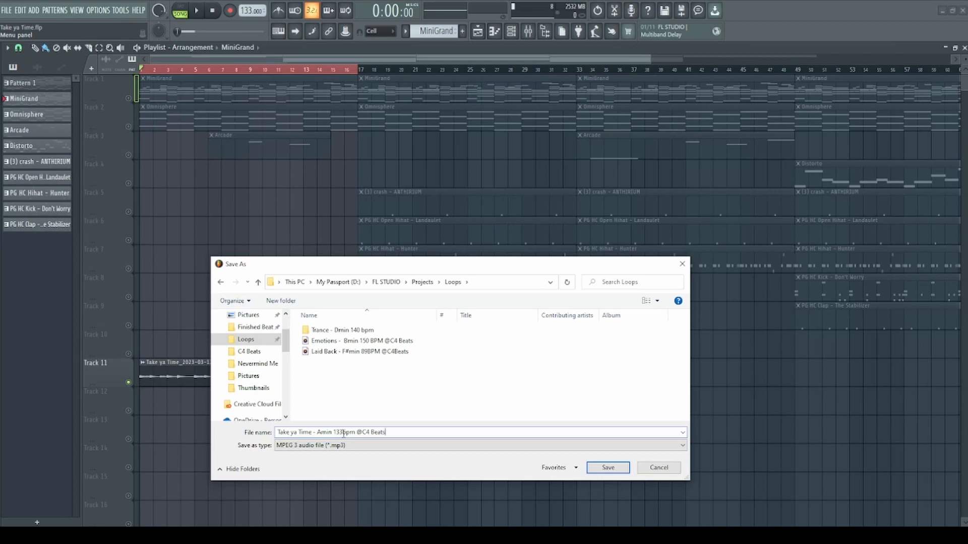
key("Return")
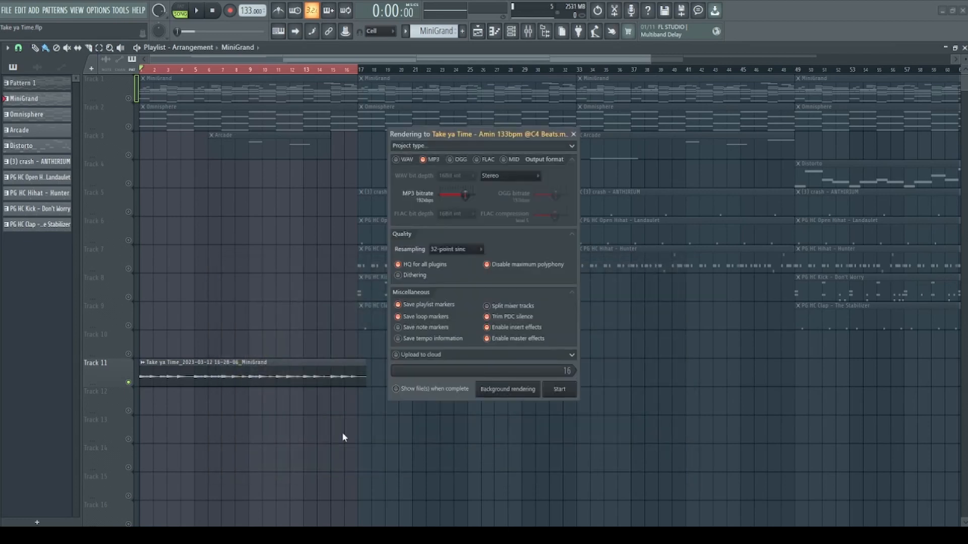
left_click(561, 389)
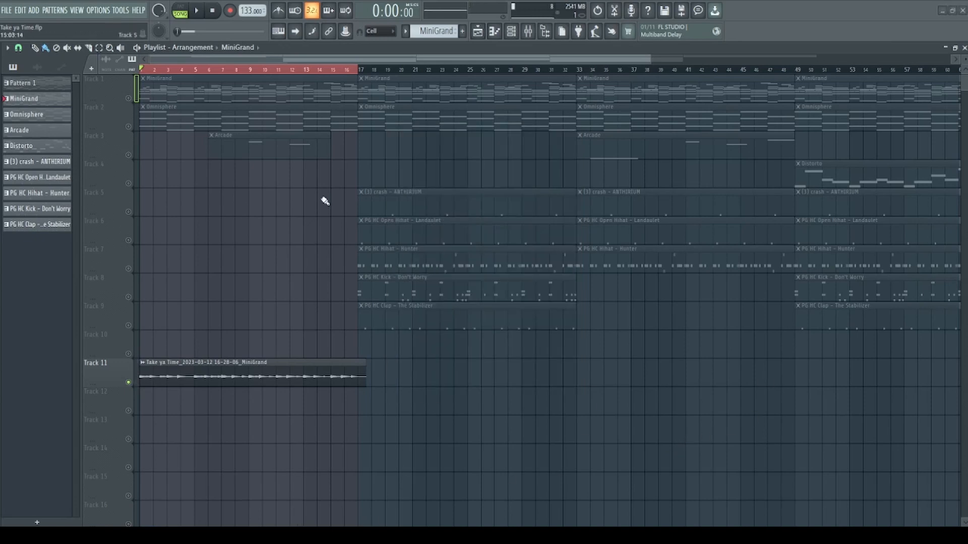
- Switch to File Explorer and locate the exported Take ya Time MP3 in the Loops folder
key("super+e")
left_click(36, 136)
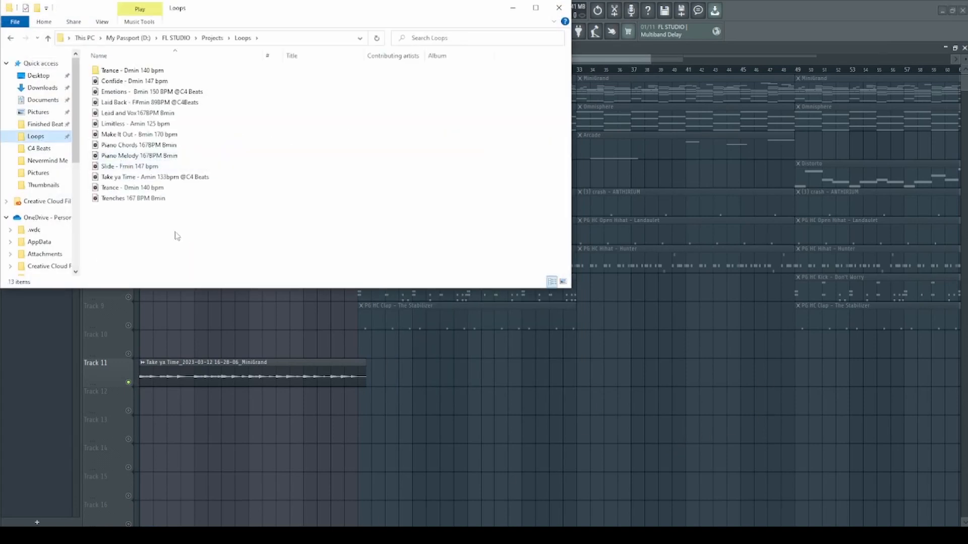
left_click(129, 178)
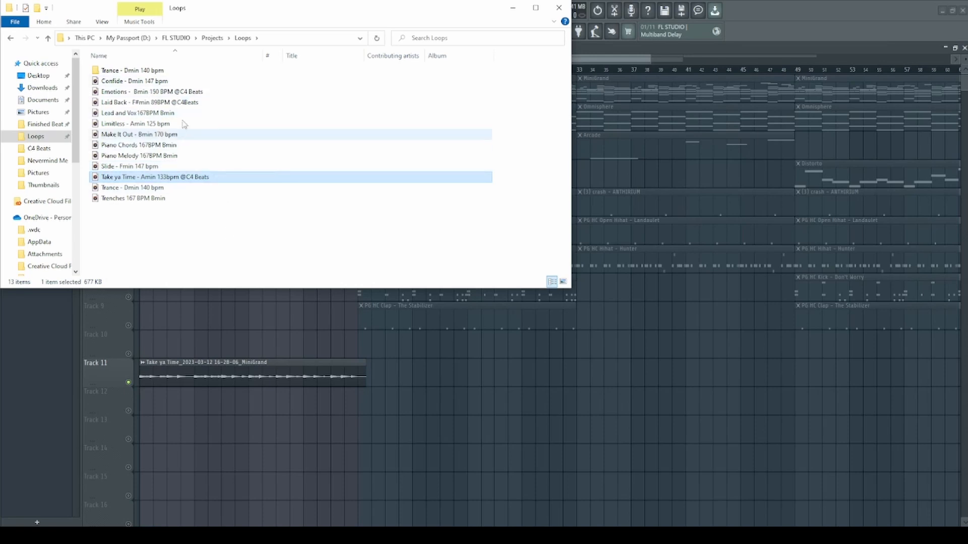
left_click(174, 208)
- Play the exported MP3, sample parts further into the track, and close the player and the folder window
double_click(166, 179)
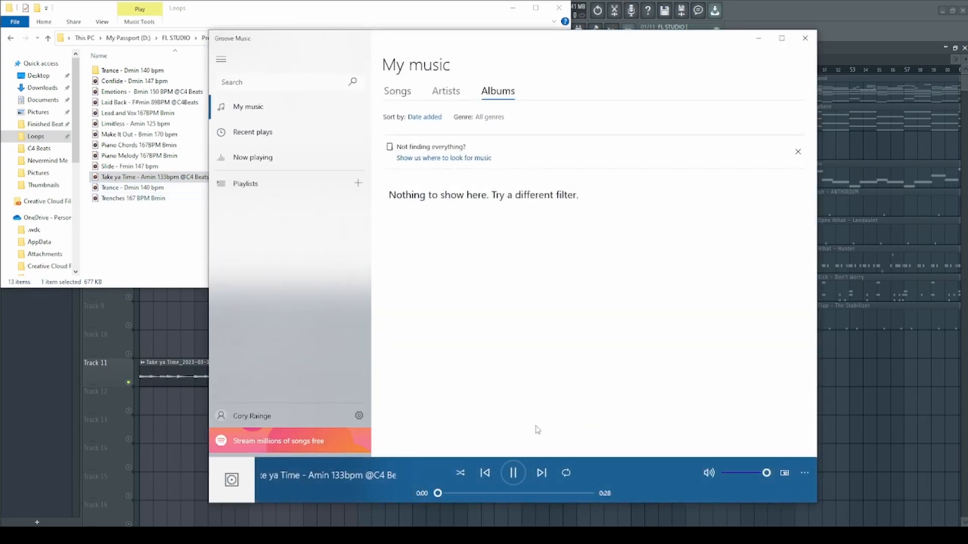
left_click(490, 494)
left_click(529, 494)
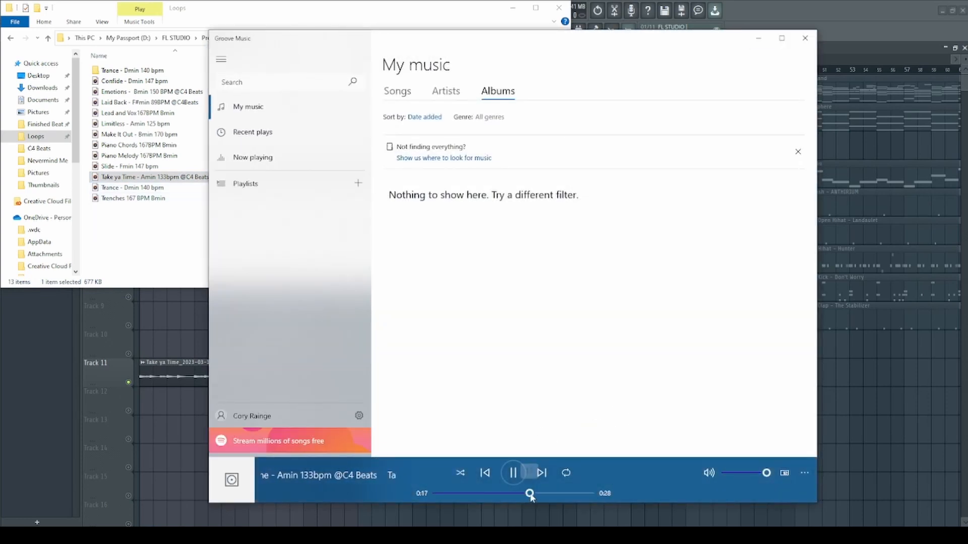
left_click(805, 38)
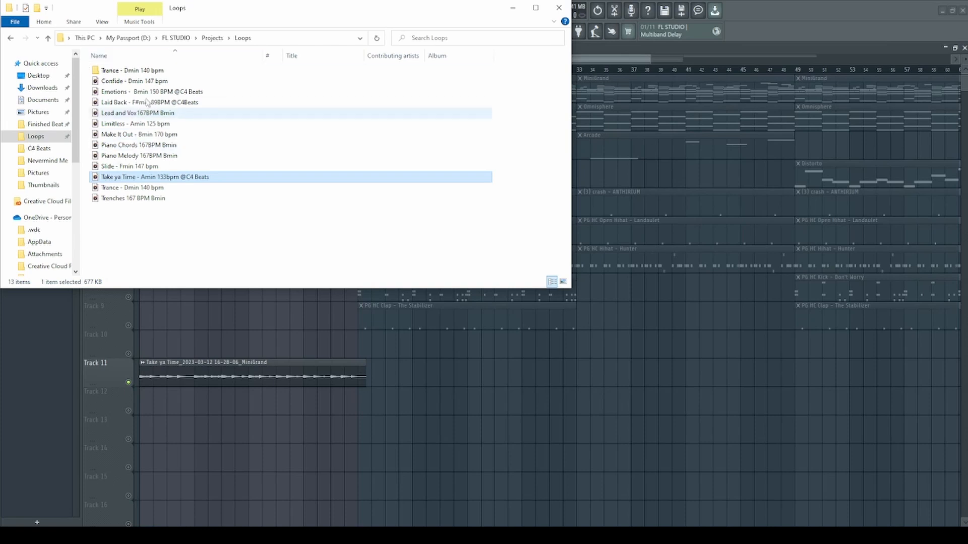
left_click(559, 8)
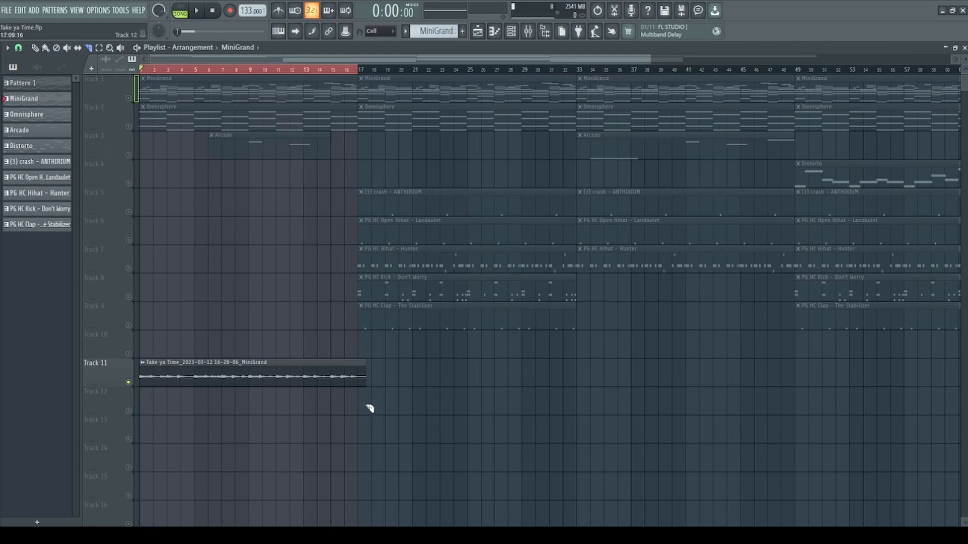
- Trim the end of the Track 11 audio clip to bar 17 and open its sample in the Edison audio editor
left_click_drag(366, 377, 359, 376)
double_click(190, 385)
right_click(190, 297)
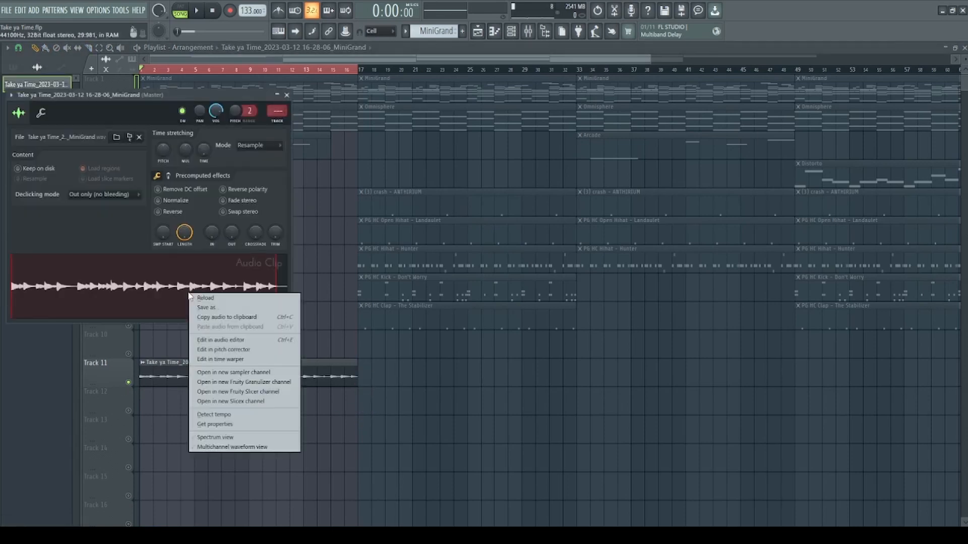
left_click(241, 341)
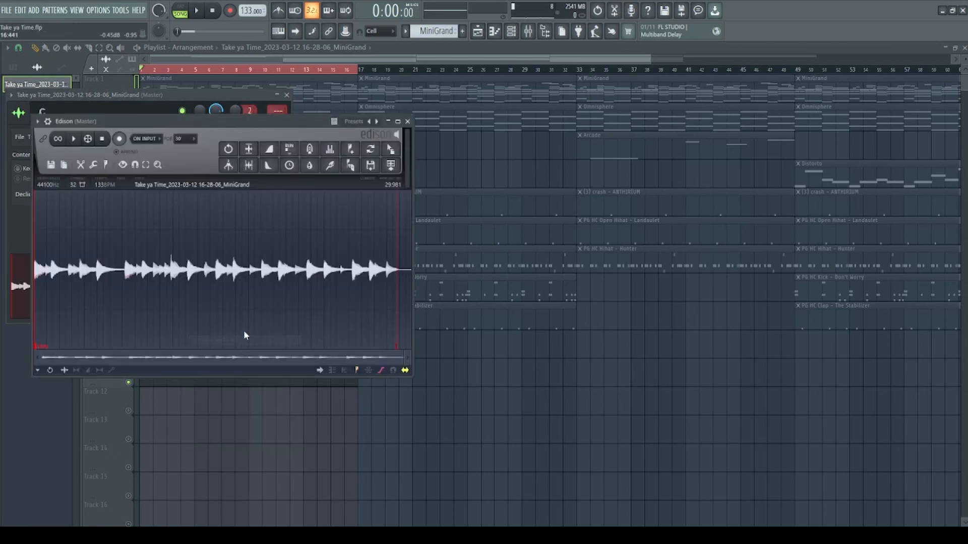
- Select the loop region in Edison, replace the Track 11 clip with that selection, and close the editor and clip windows
double_click(108, 321)
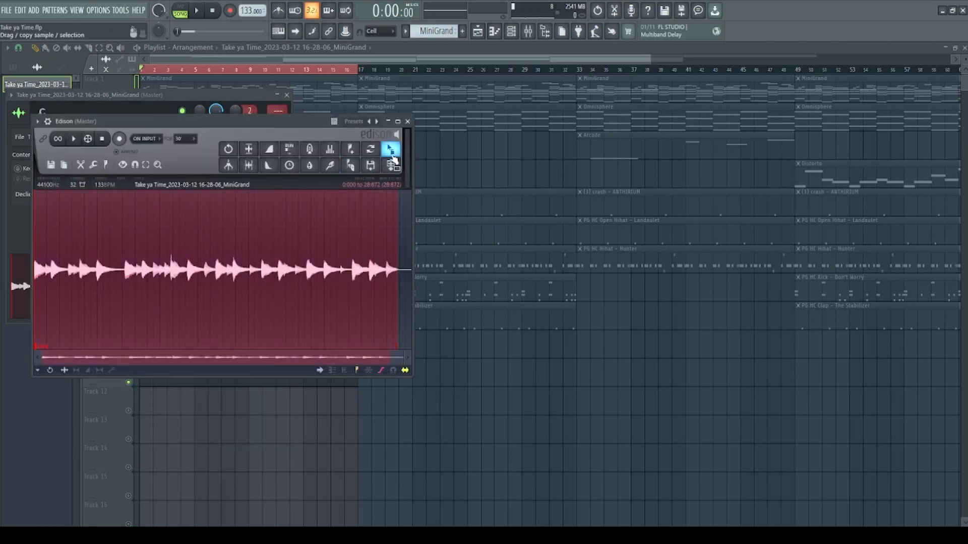
left_click_drag(390, 147, 233, 378)
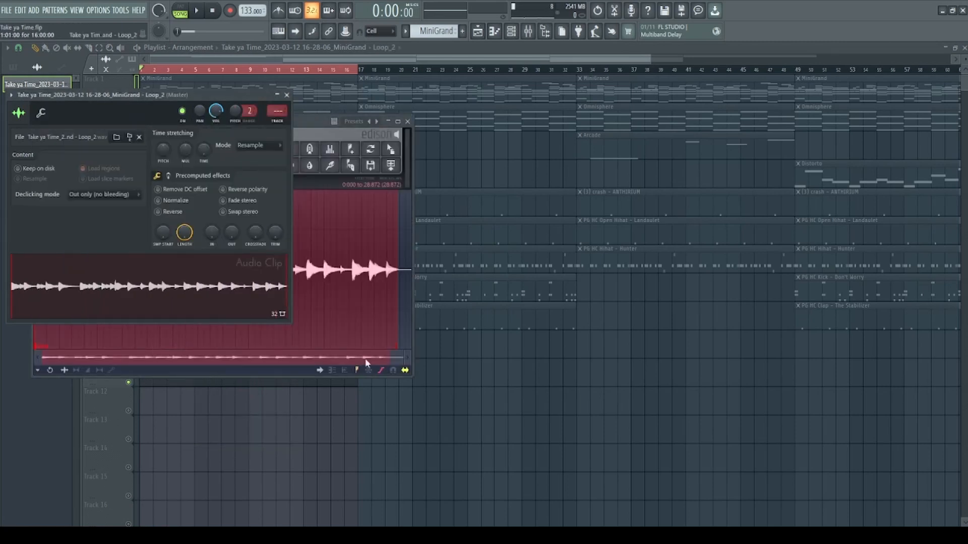
left_click(408, 121)
left_click(286, 95)
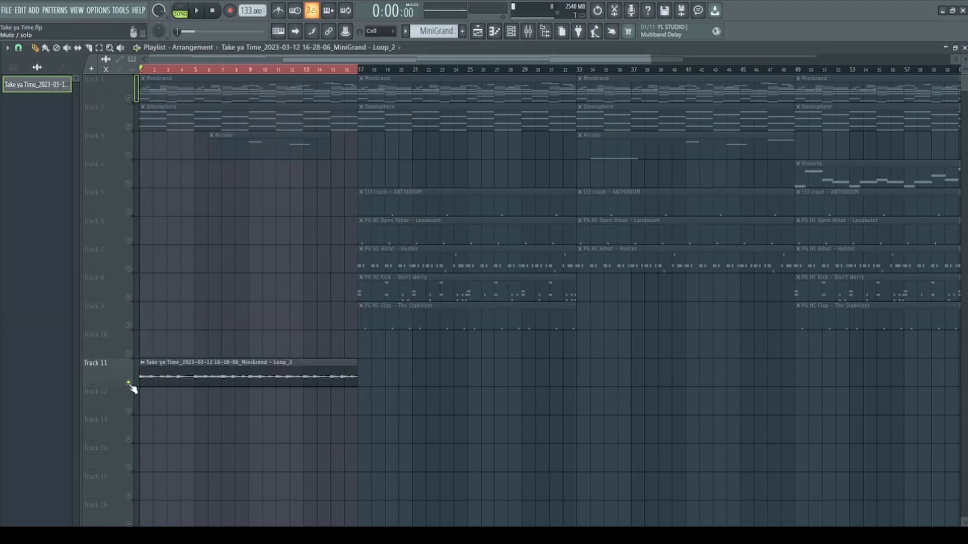
- Set the Track 11 clip's time stretching mode to Stretch, reverse the clip, and audition it briefly
double_click(152, 377)
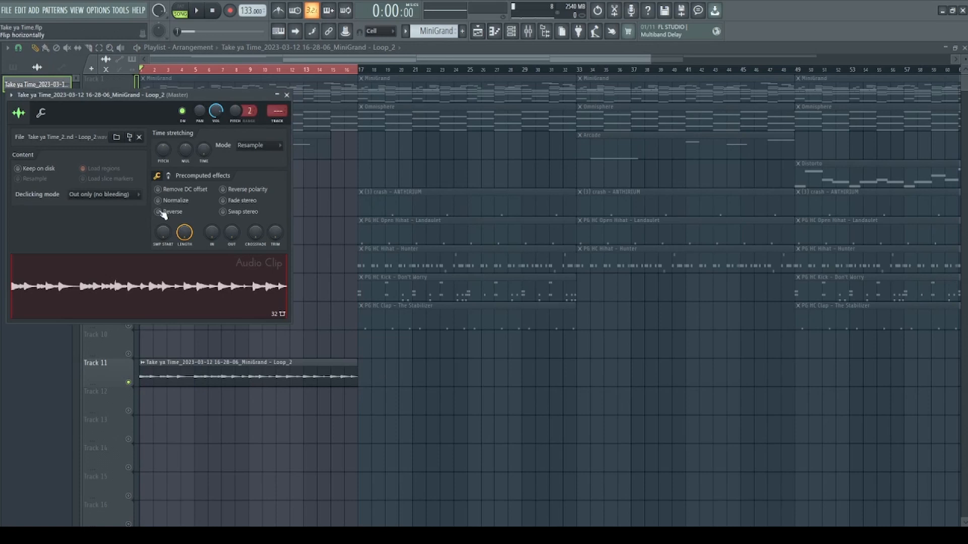
left_click(261, 145)
left_click(252, 174)
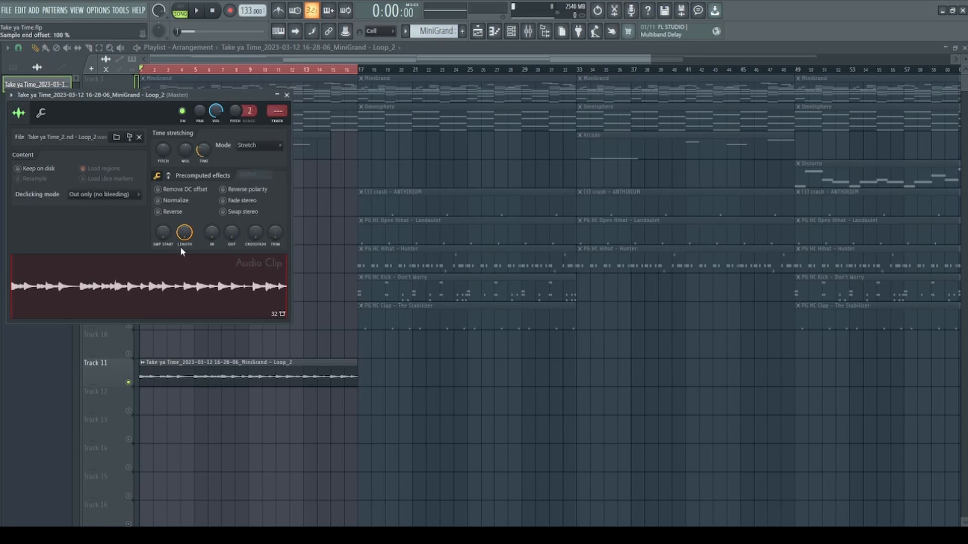
left_click(158, 212)
key("space")
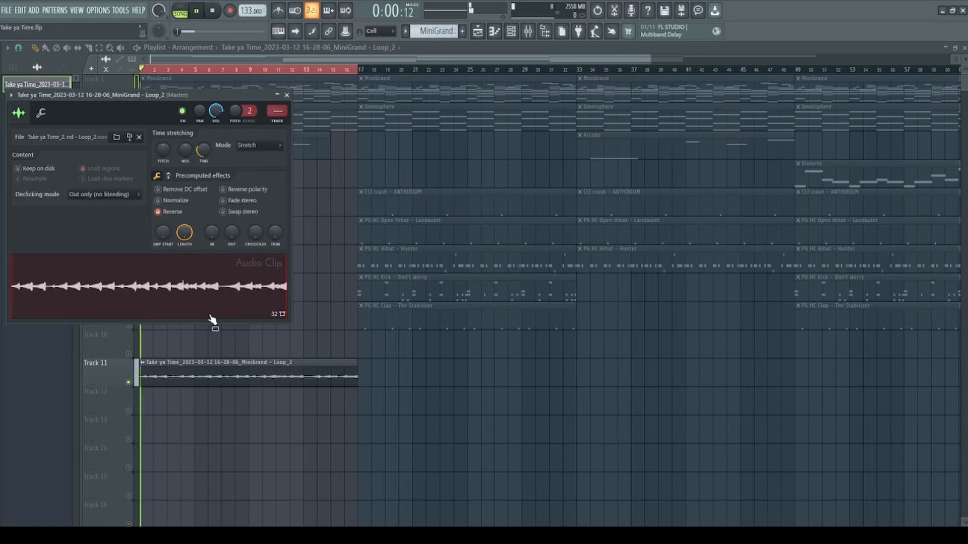
key("space")
- Lower the reversed clip's time-stretching pitch slightly, listen to it, and close its settings
left_click_drag(162, 150, 162, 156)
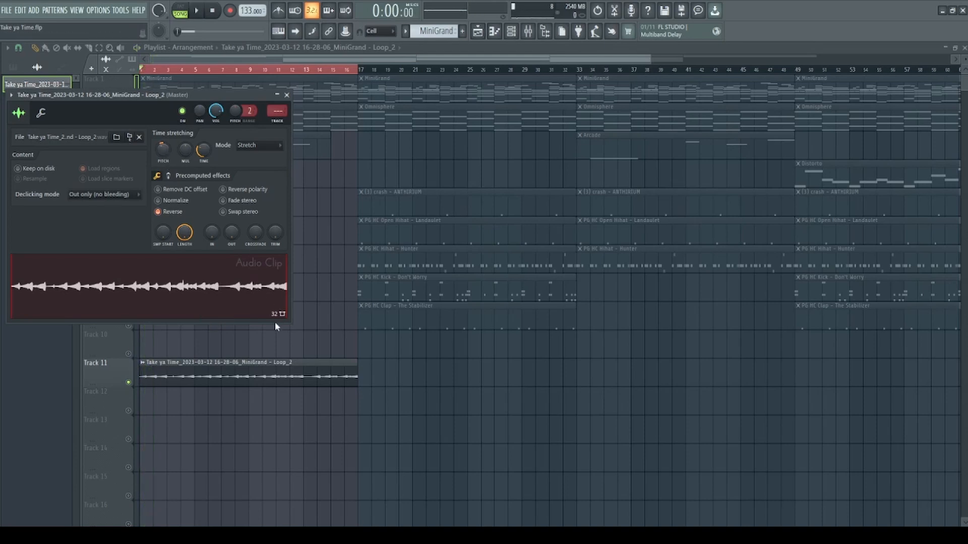
key("space")
key("Escape")
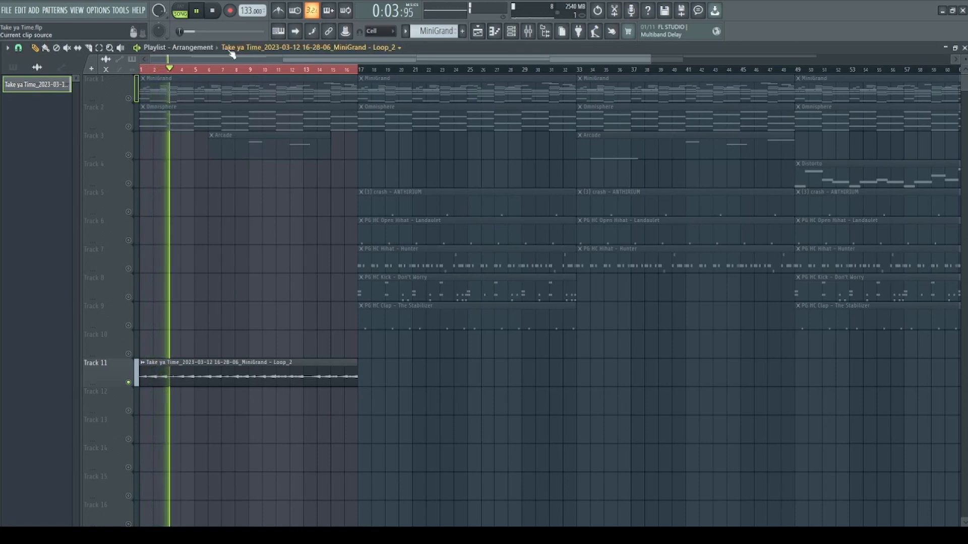
key("space")
- Set the project tempo to 155 BPM and play the reversed clip to hear the faster speed
left_click_drag(252, 11, 252, 4)
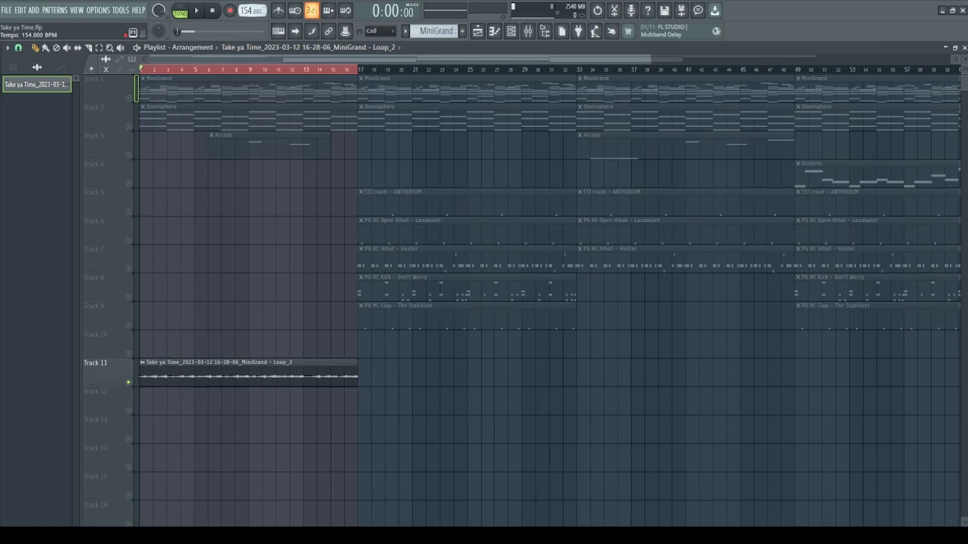
key("space")
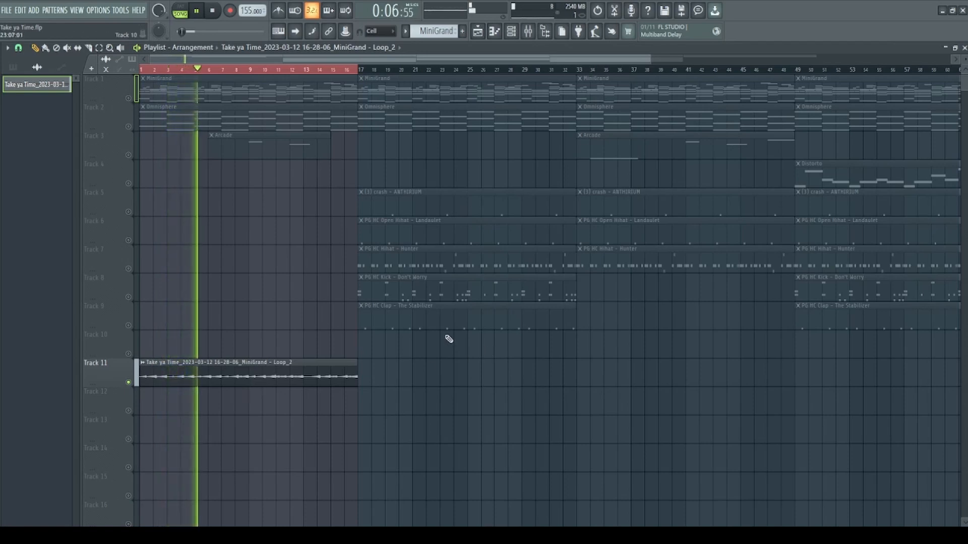
key("space")
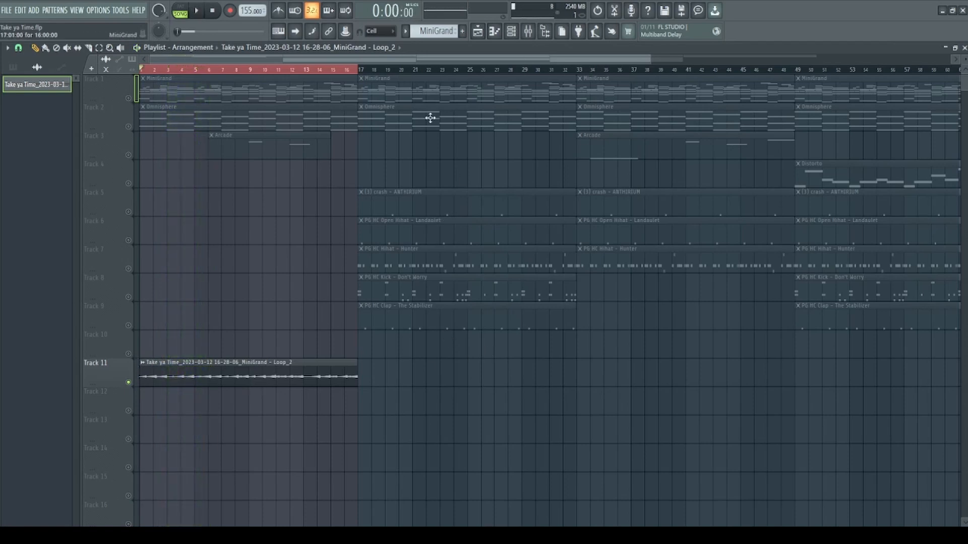
- Route the Track 11 audio clip to mixer track 15 and check its signal there with a short playback
double_click(239, 380)
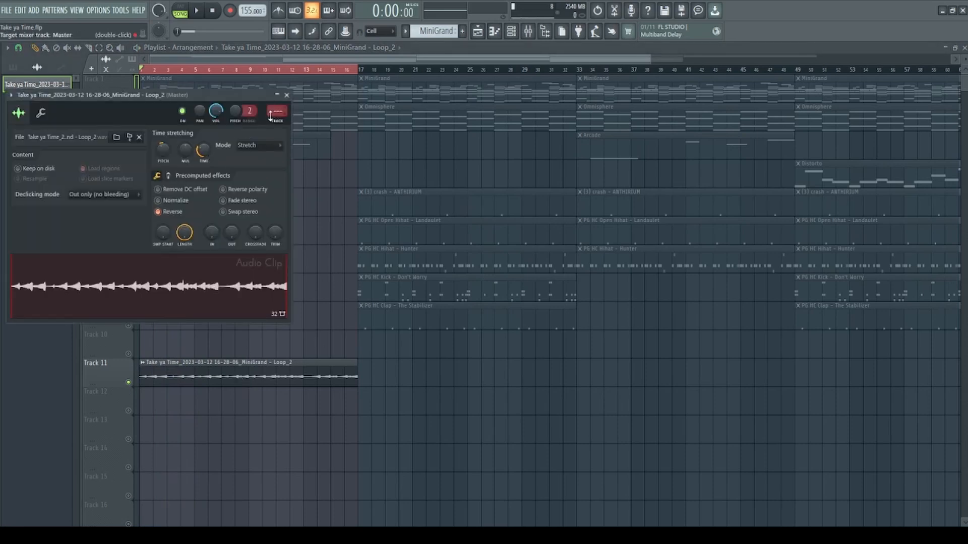
scroll(279, 114, "up", 15)
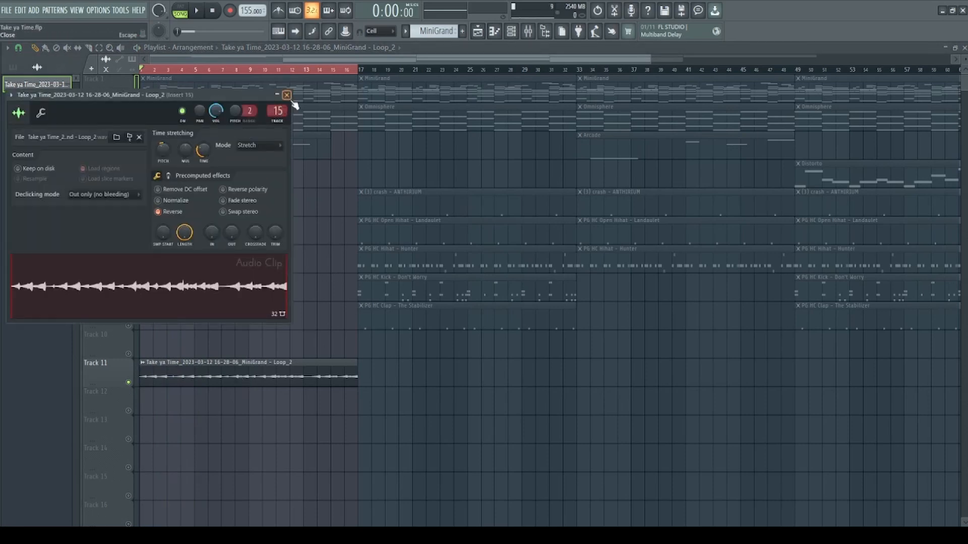
left_click(528, 32)
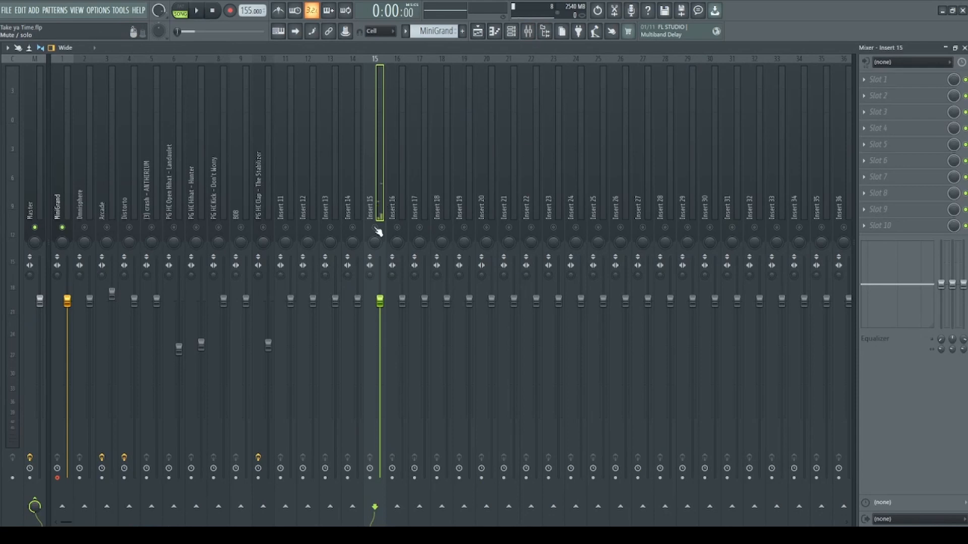
key("space")
key("space")
- Load the Portal effect into Slot 1 of mixer Insert 15
left_click(877, 79)
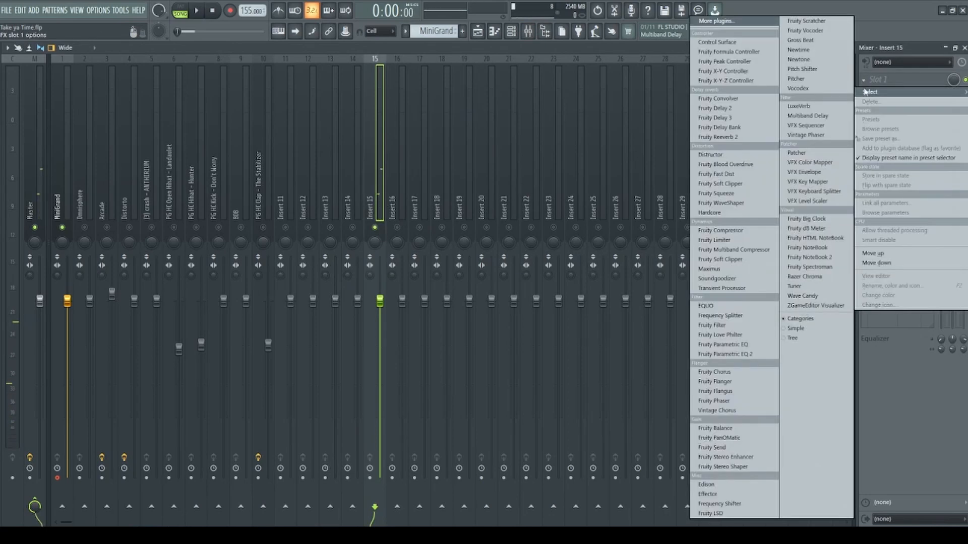
left_click(724, 22)
type("porta")
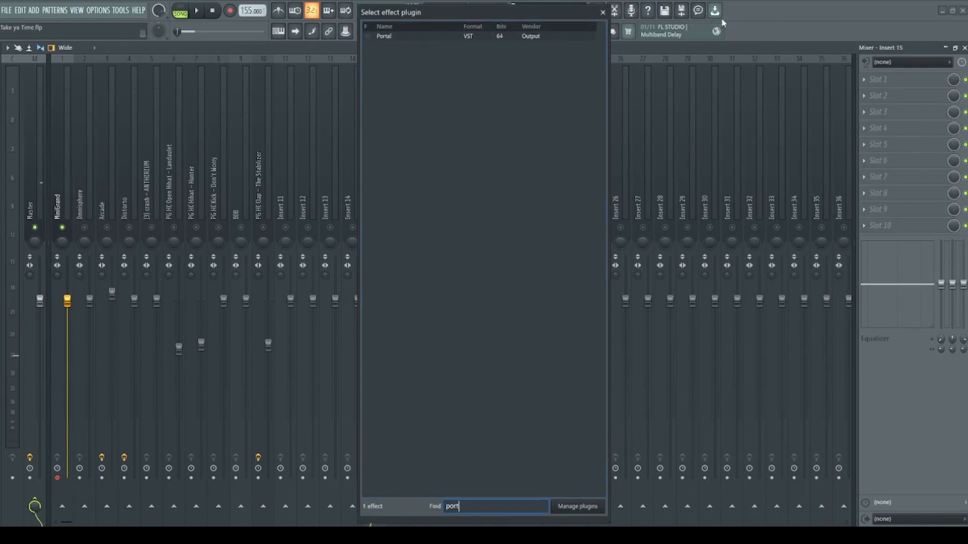
left_click(398, 36)
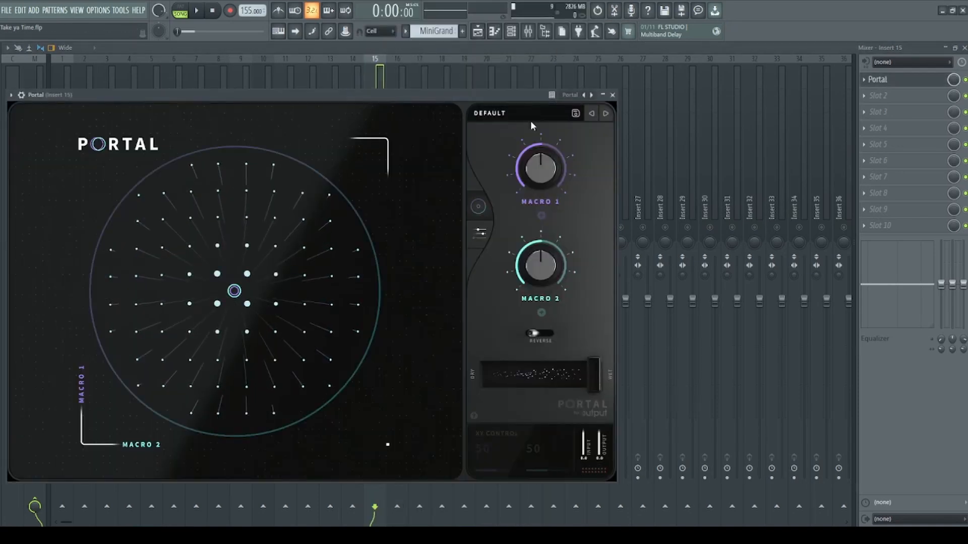
- Load Portal's Grain Runner preset from the favorites, start playback, and enable the effect's Reverse option
left_click(531, 118)
scroll(111, 394, "down", 5)
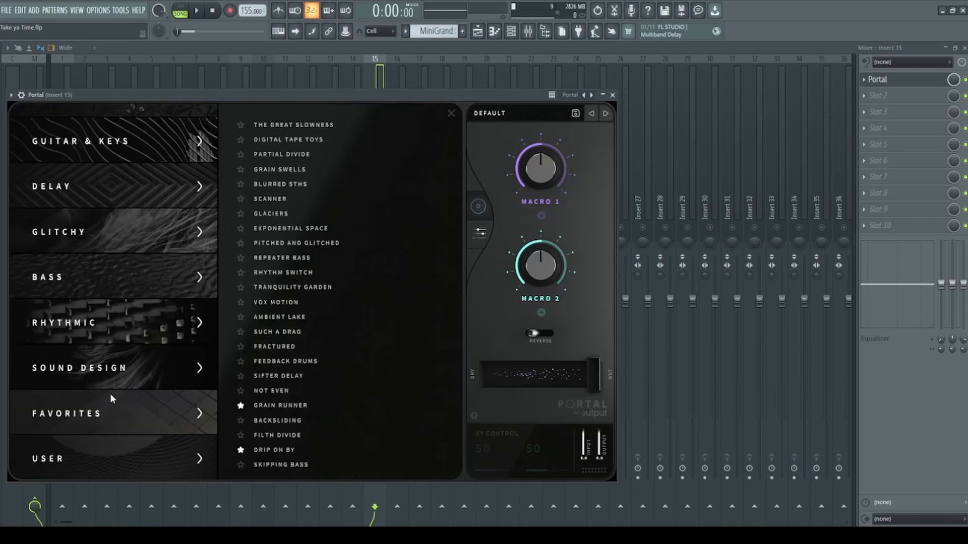
left_click(103, 437)
left_click(286, 184)
key("space")
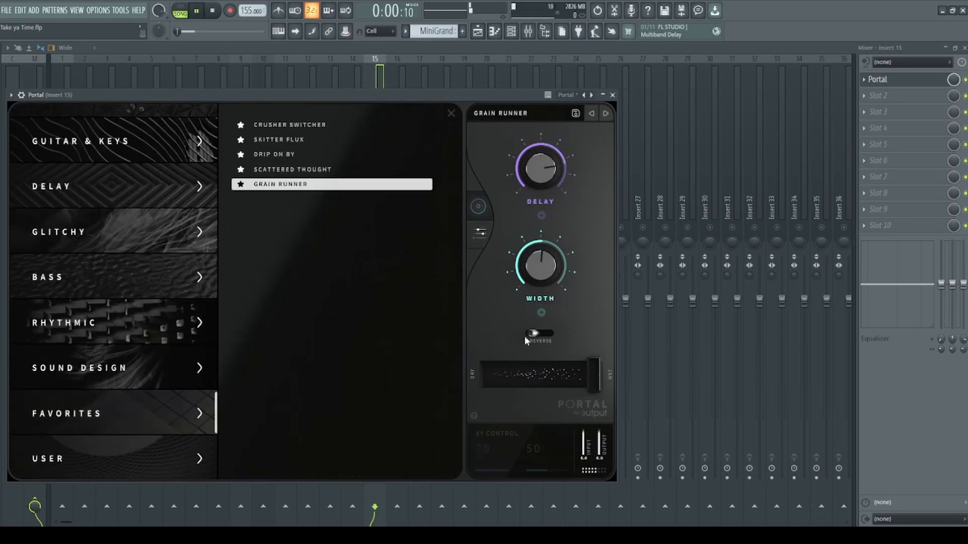
left_click(544, 331)
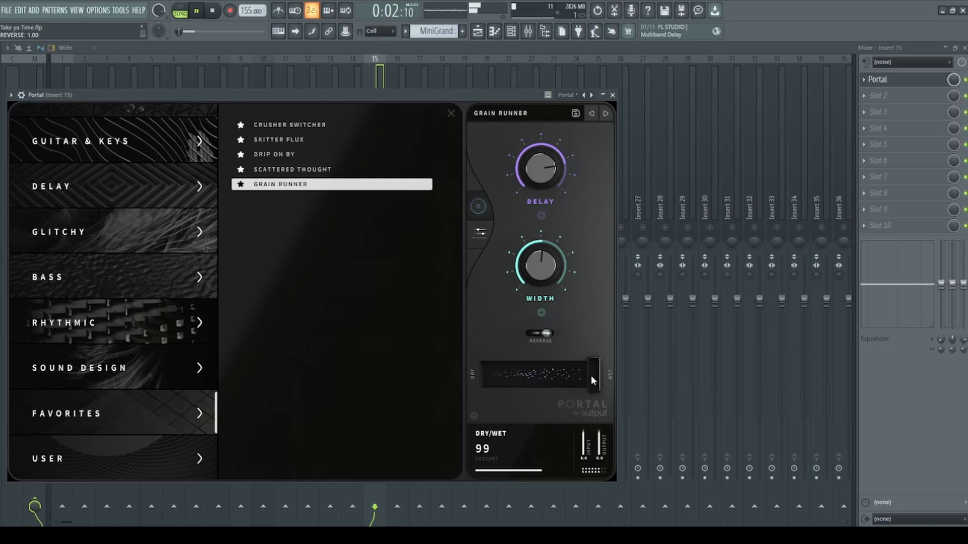
- Try Portal's Grain Runner preset at 28 percent wet, sample Crusher Switcher, and load the Scattered Thought preset
left_click_drag(591, 376, 530, 372)
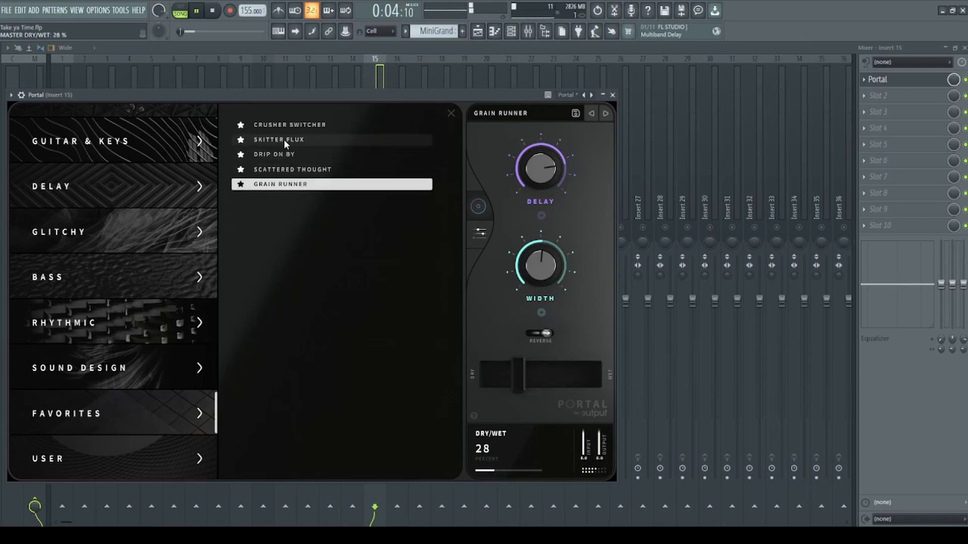
left_click(287, 125)
left_click(290, 170)
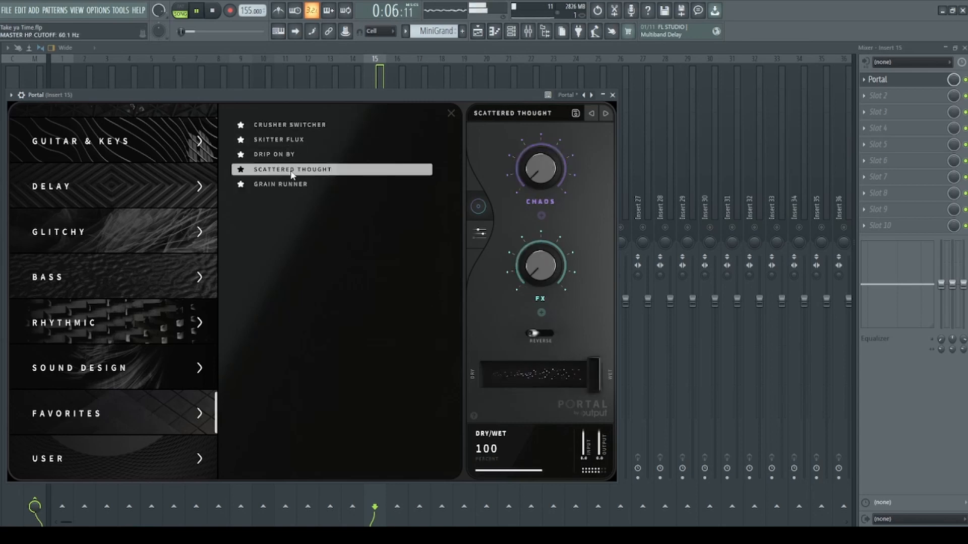
- Set Portal's dry/wet to 30 percent with Reverse enabled, and lower its mix level in the mixer slot to about 29%
left_click_drag(593, 374, 526, 372)
left_click(533, 338)
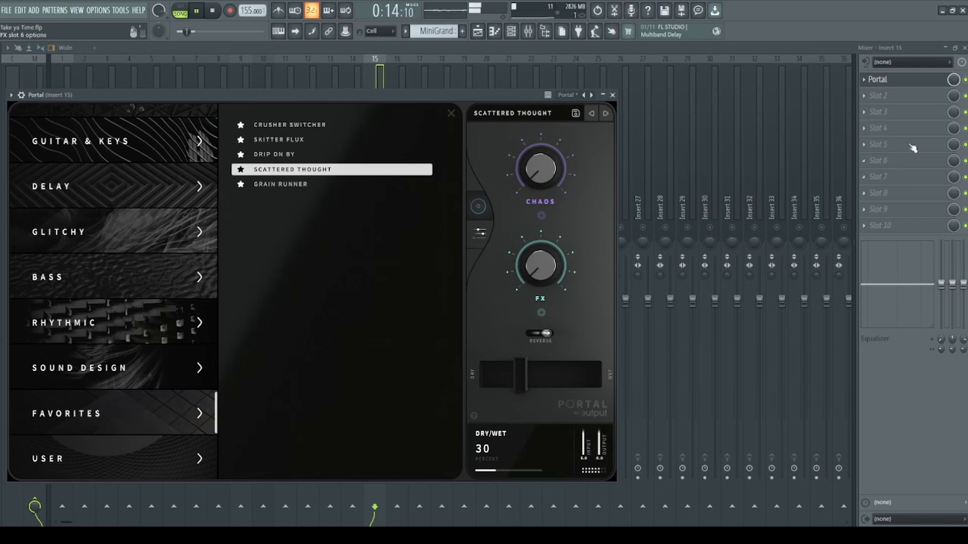
left_click_drag(954, 80, 953, 108)
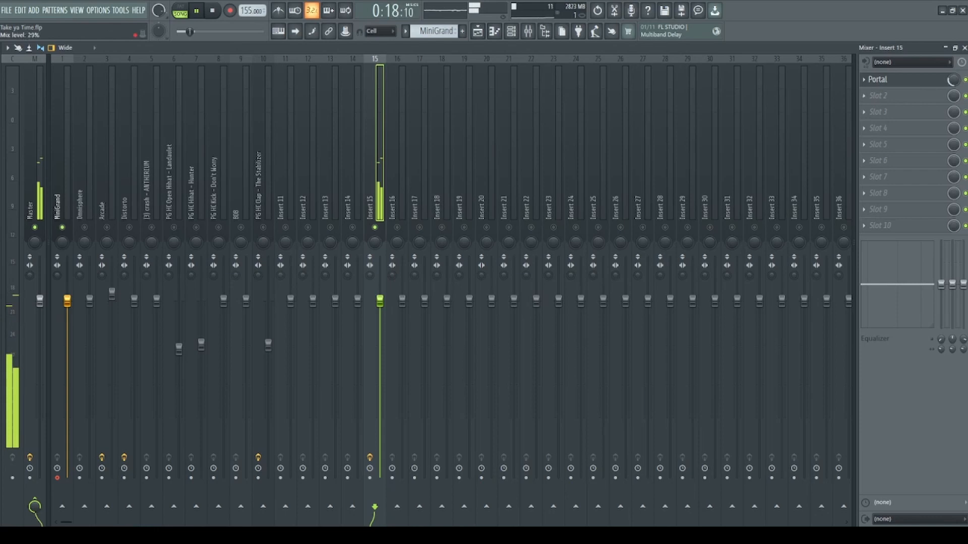
- Load the Baby Comeback delay plugin into Slot 2 of mixer Insert 15
left_click(872, 96)
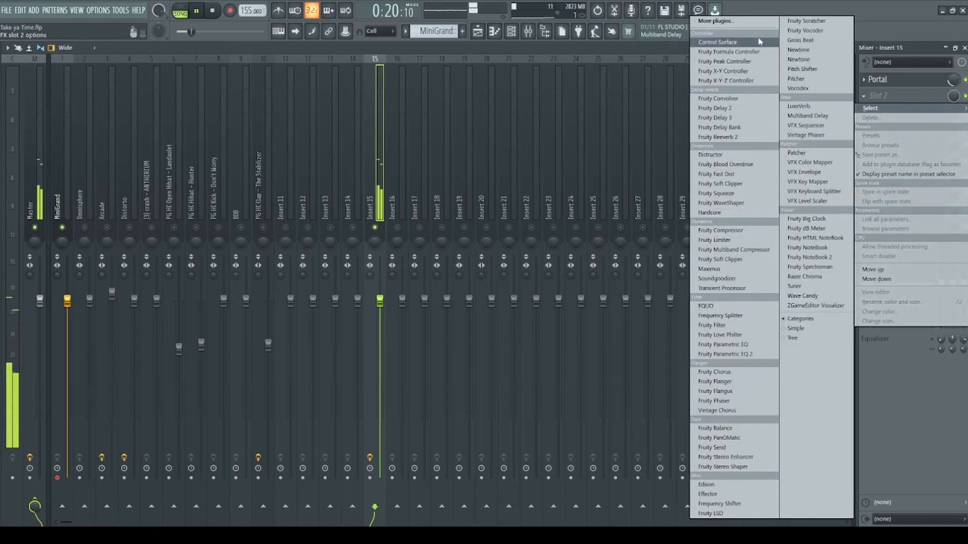
left_click(714, 21)
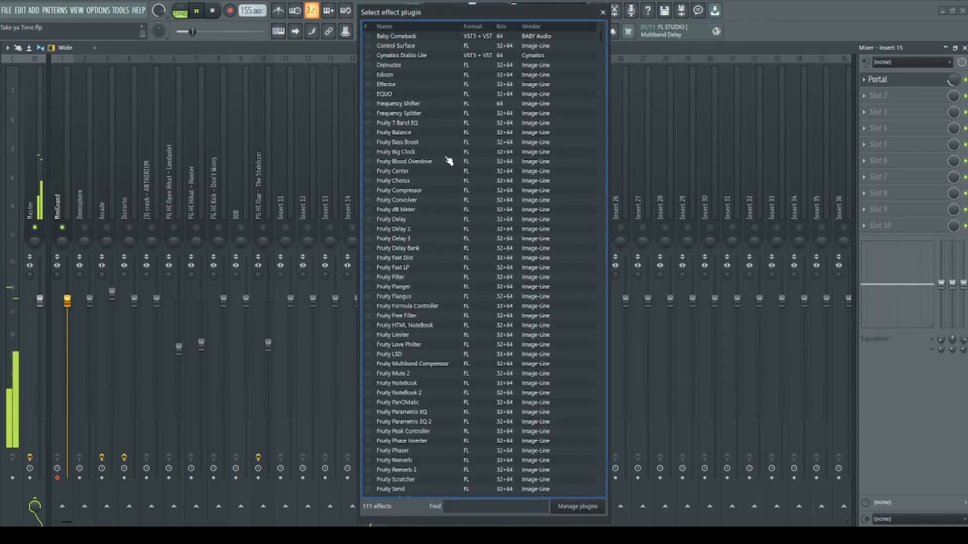
type("baby")
double_click(403, 36)
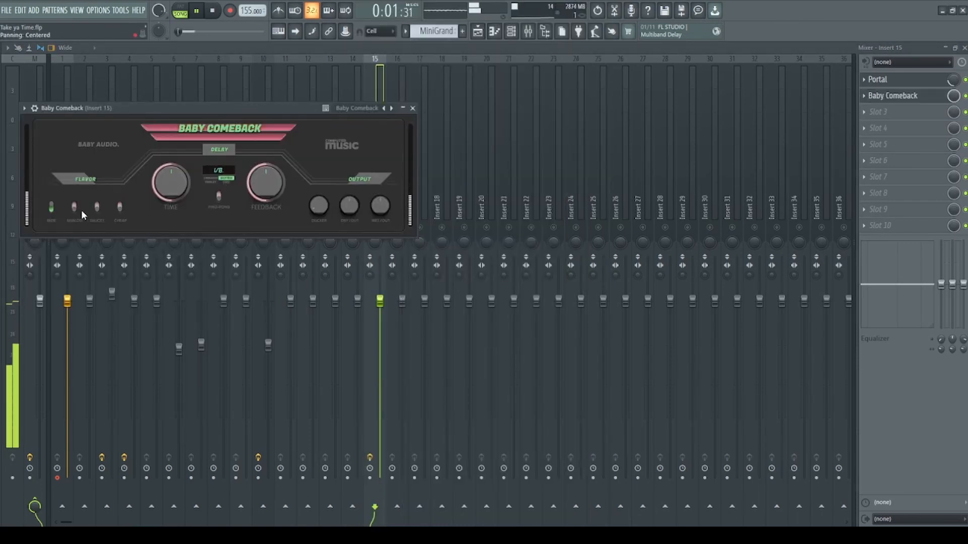
- Switch Baby Comeback to the Saucey flavor with 10% feedback, and lower its slot mix level to about 61%
left_click(97, 207)
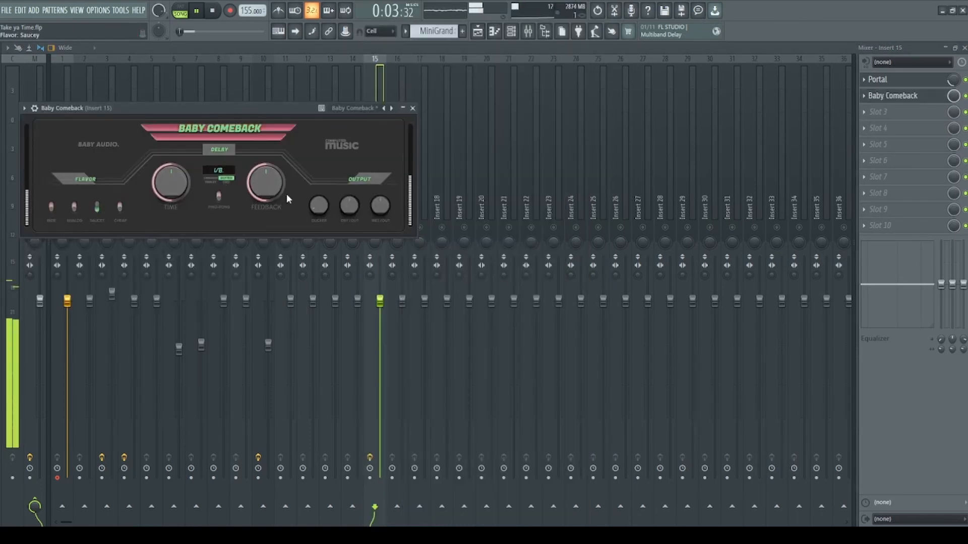
left_click_drag(268, 196, 270, 223)
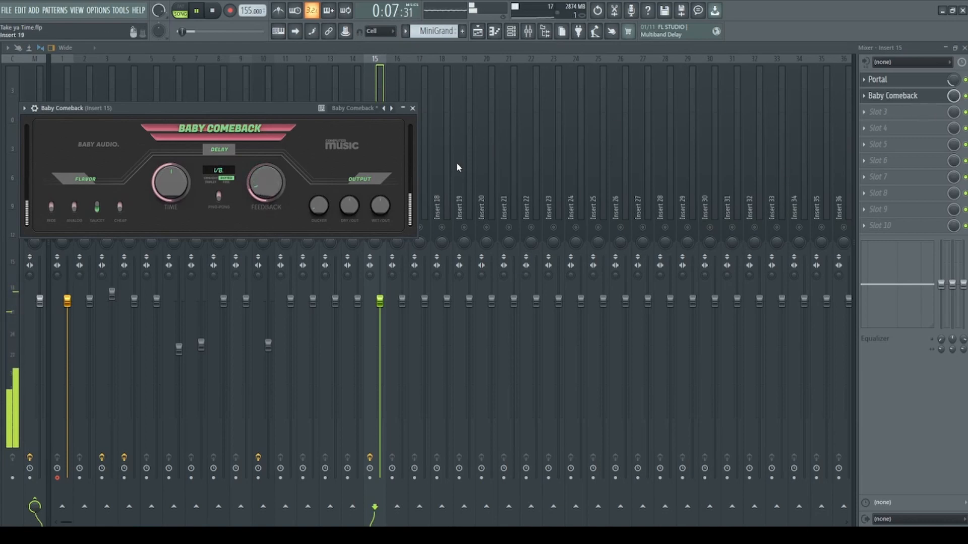
left_click(413, 107)
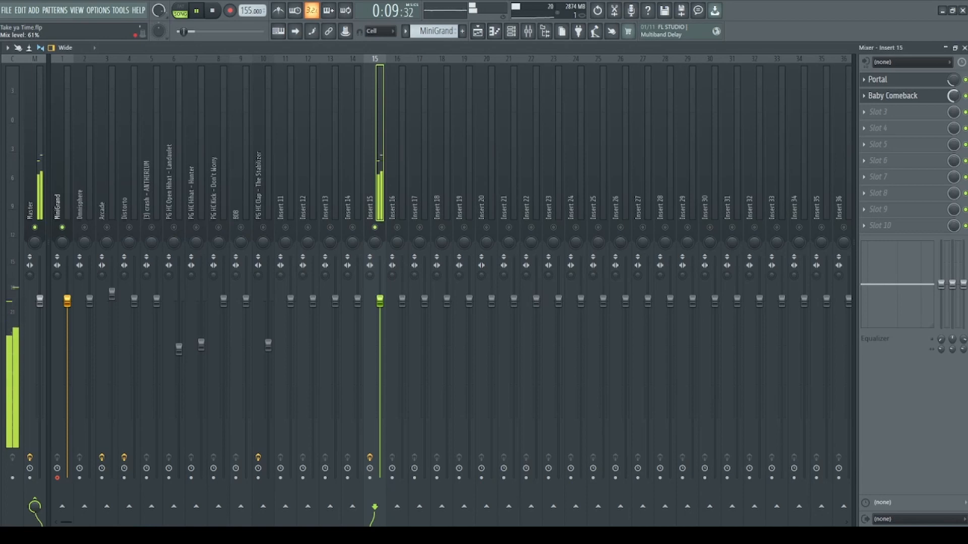
left_click(922, 98)
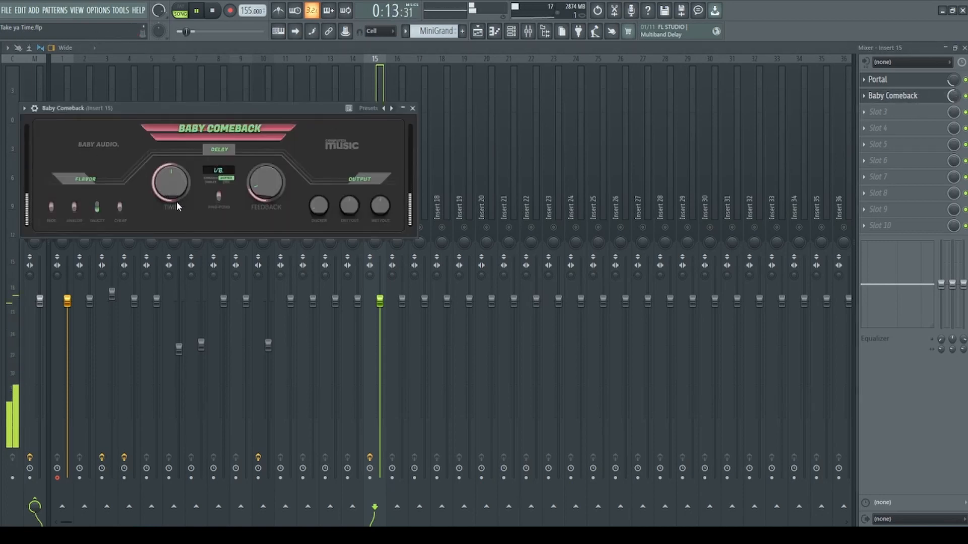
left_click_drag(278, 186, 282, 195)
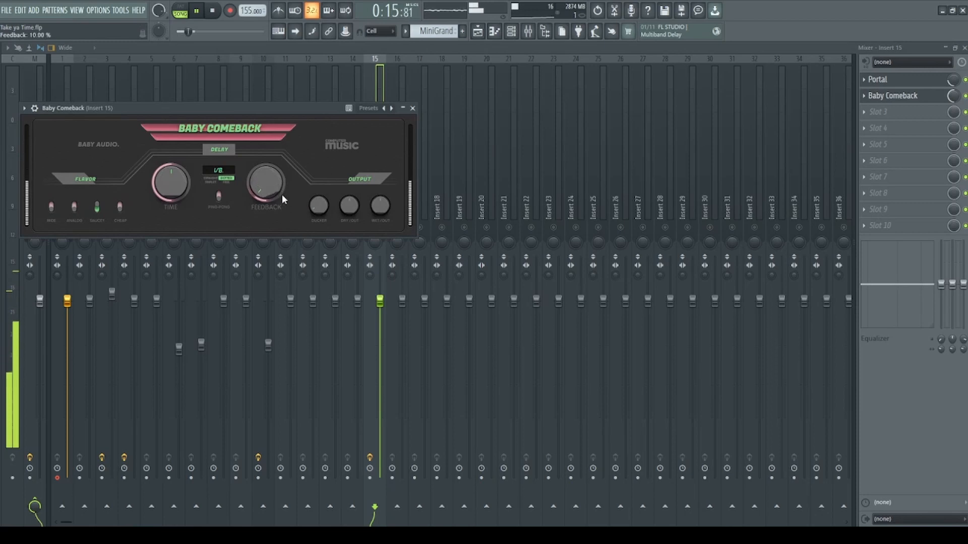
left_click(412, 109)
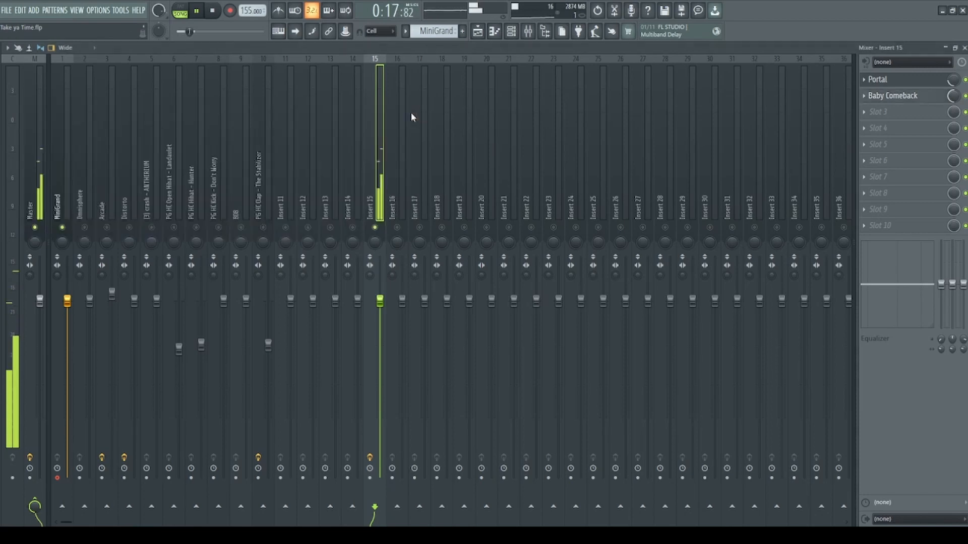
- Open the MiniGrand piano roll to examine the original melody notes, stop playback, and bring up the channel rack
left_click(510, 32)
left_click(249, 213)
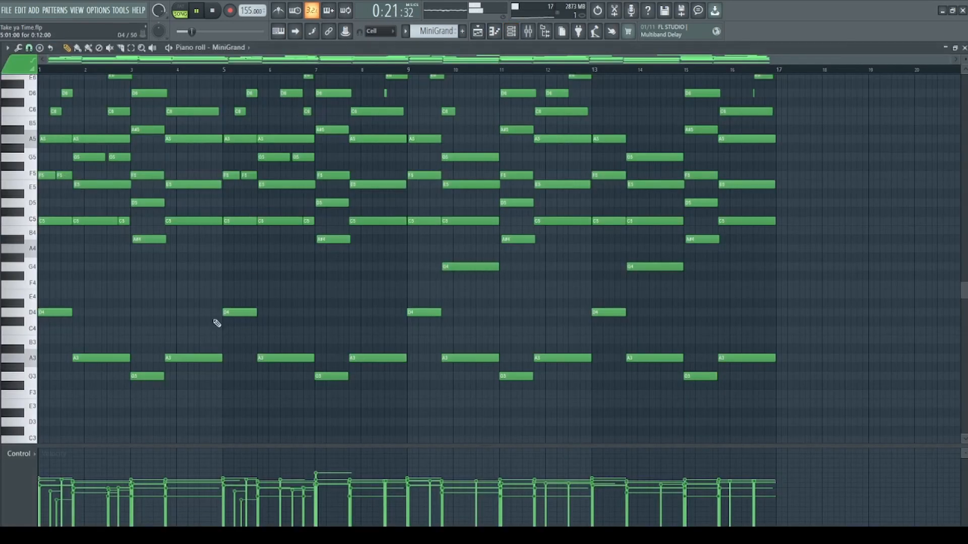
key("space")
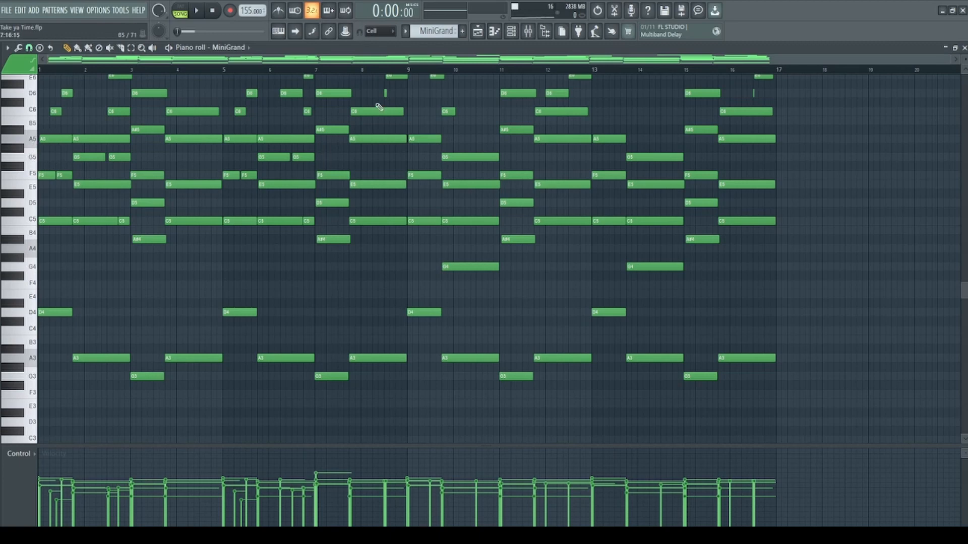
left_click(513, 31)
left_click(545, 32)
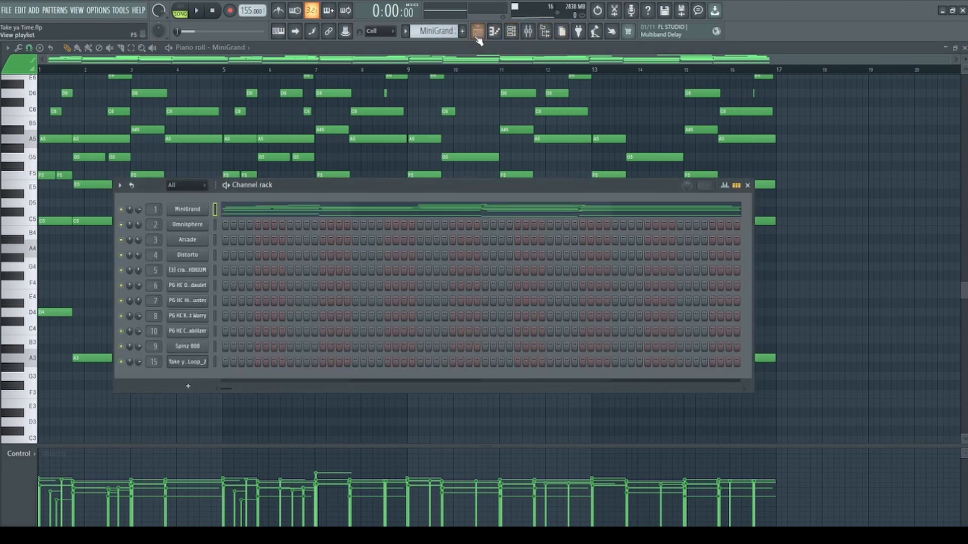
- Copy the crash, open hihat, hihat, kick and clap clips from bar 17 to bar 1 on Tracks 12–16, and unmute those tracks
left_click(477, 33)
left_click_drag(464, 356, 388, 160)
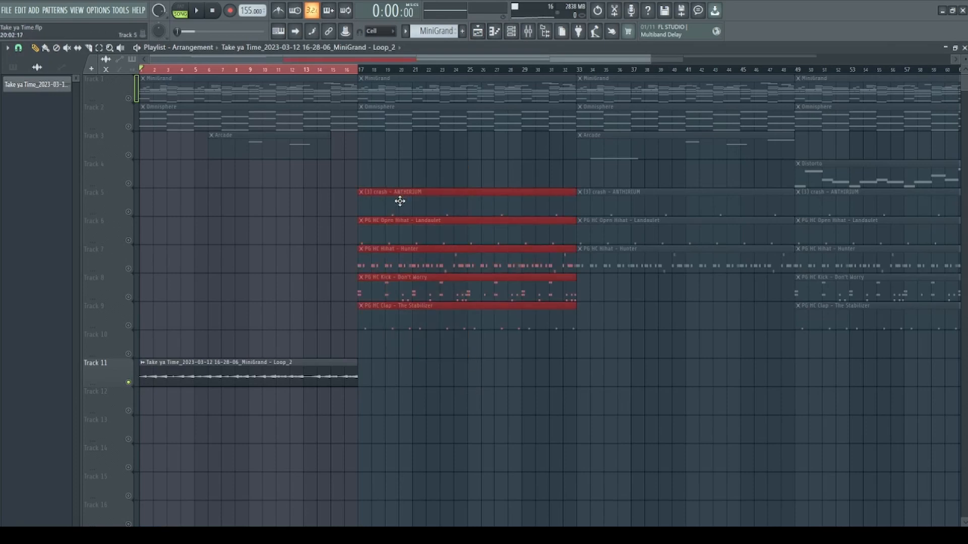
left_click_drag(400, 201, 177, 389)
scroll(161, 374, "down", 3)
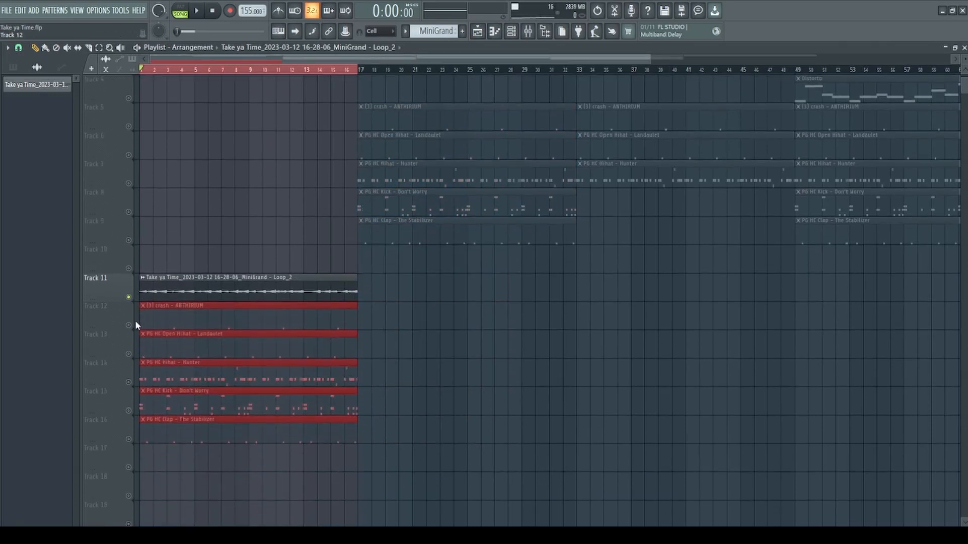
left_click_drag(129, 325, 133, 385)
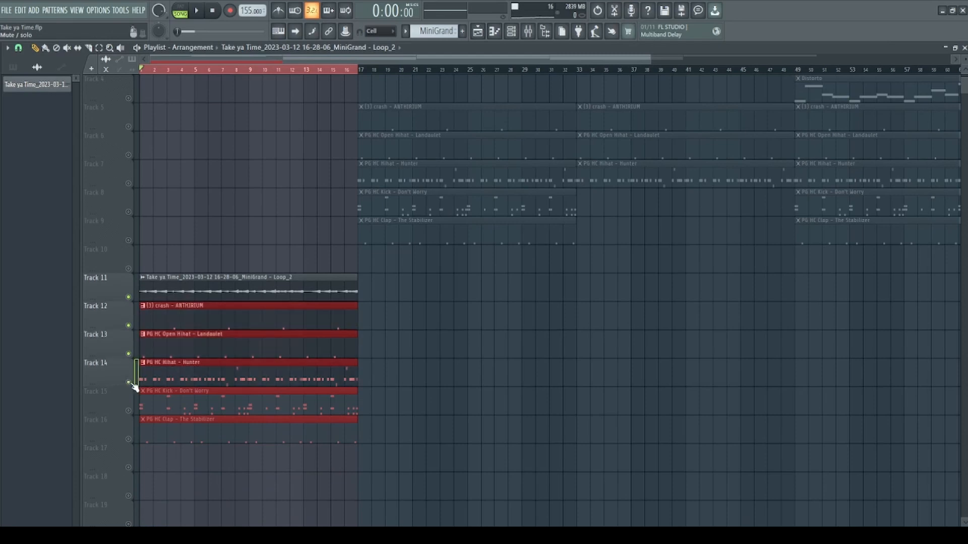
left_click(129, 411)
left_click(129, 439)
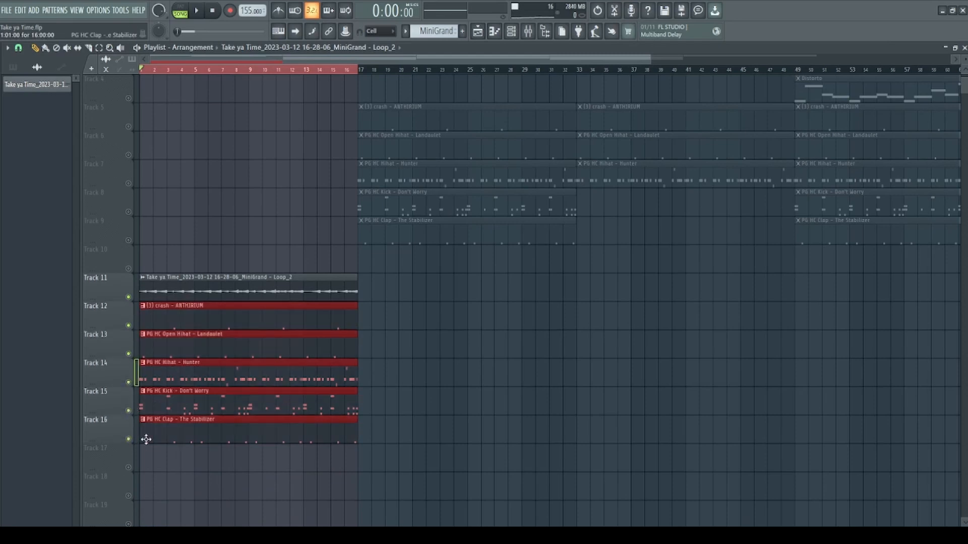
- Transpose all Spinz 808 notes in the kick pattern down two semitones
double_click(155, 406)
left_click(511, 31)
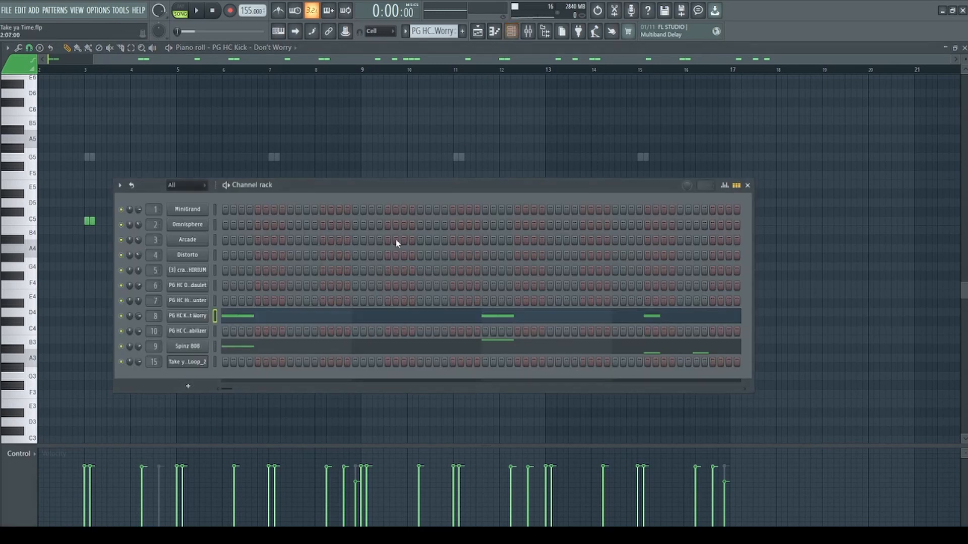
left_click(294, 351)
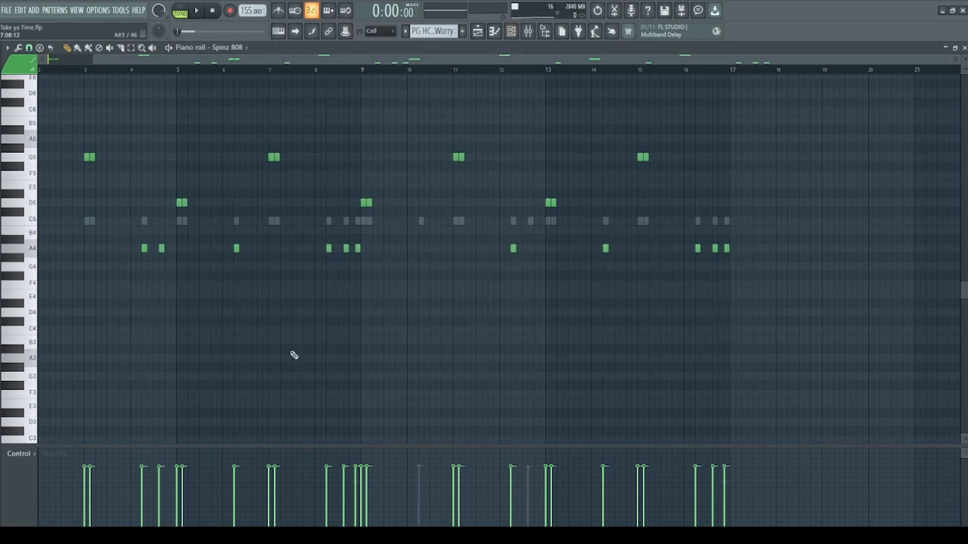
key("shift+Down")
key("shift+Down")
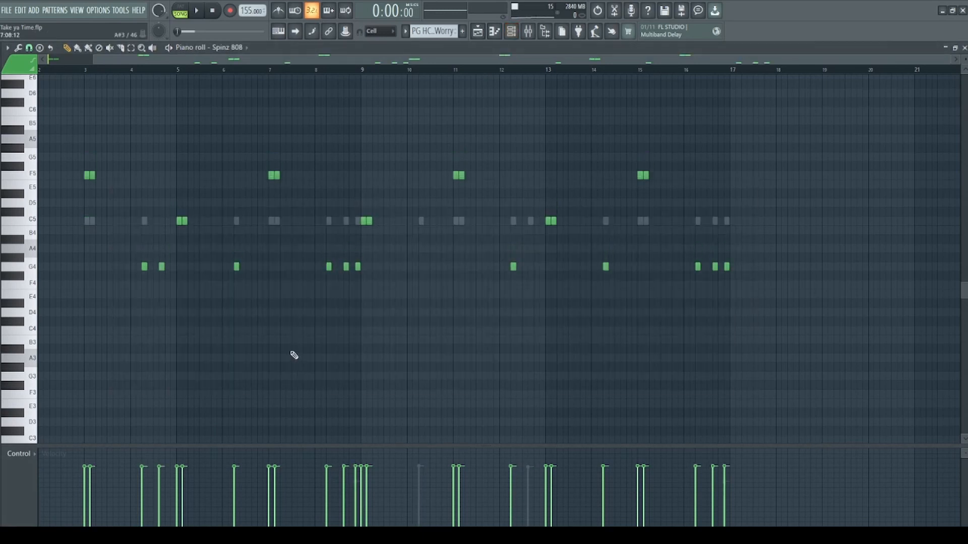
- Play the transformed loop together with the copied drums in the playlist, and clear the clip selection
left_click(527, 35)
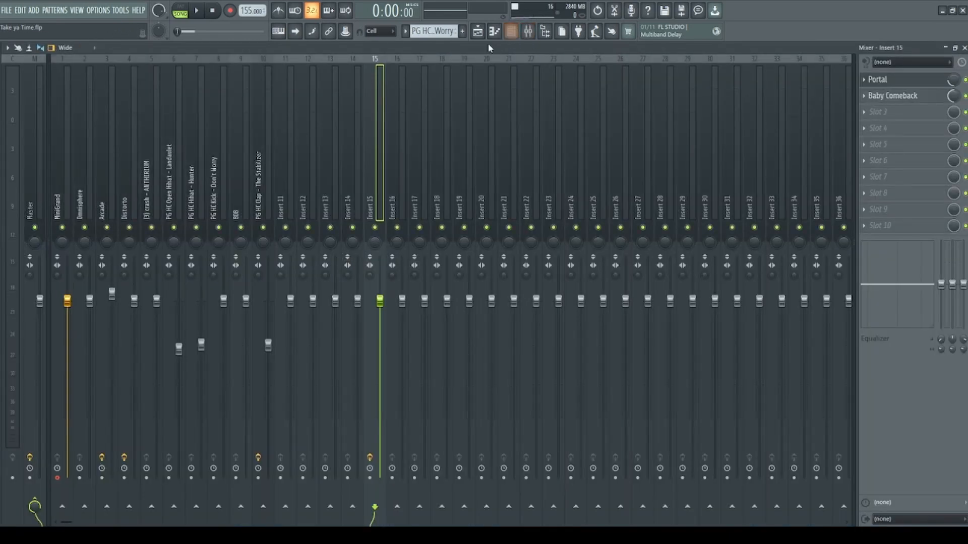
left_click(477, 31)
scroll(245, 273, "down", 2)
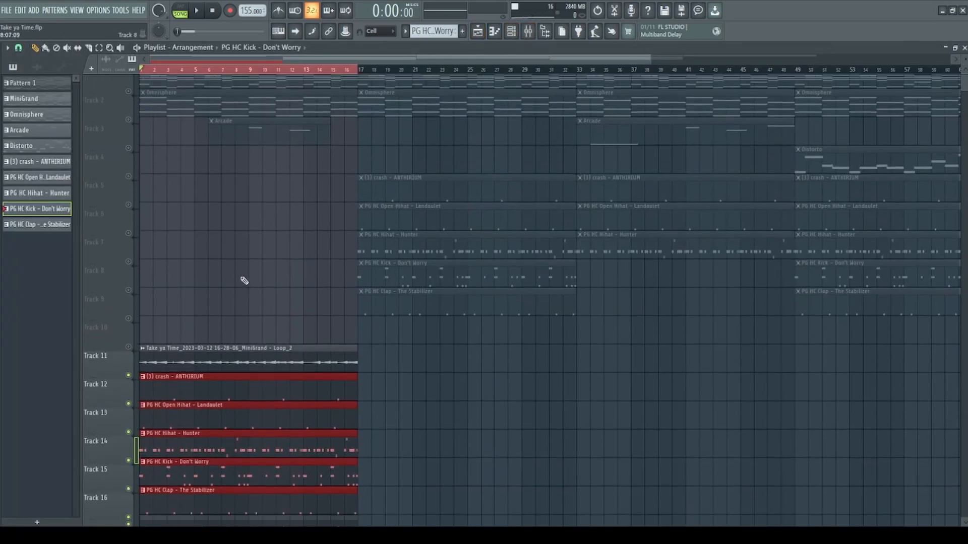
key("space")
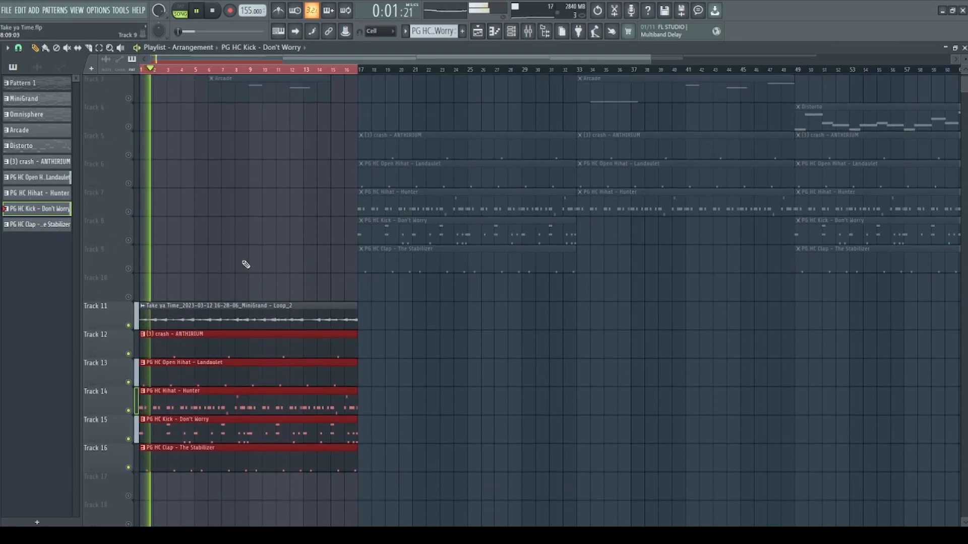
left_click(245, 264)
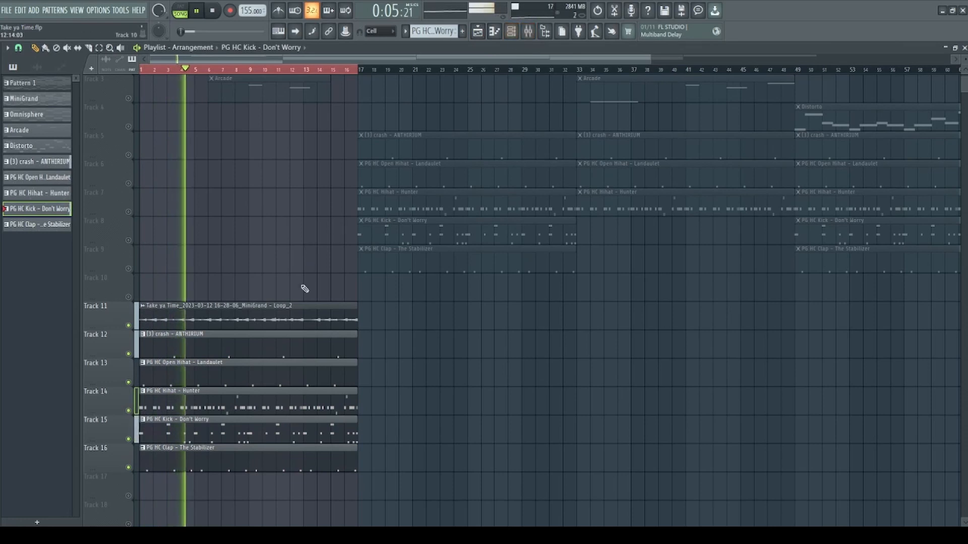
- Lower the clap track's mixer fader slightly and the crash track's volume to about 80%, and listen to the loop in the playlist
key("F9")
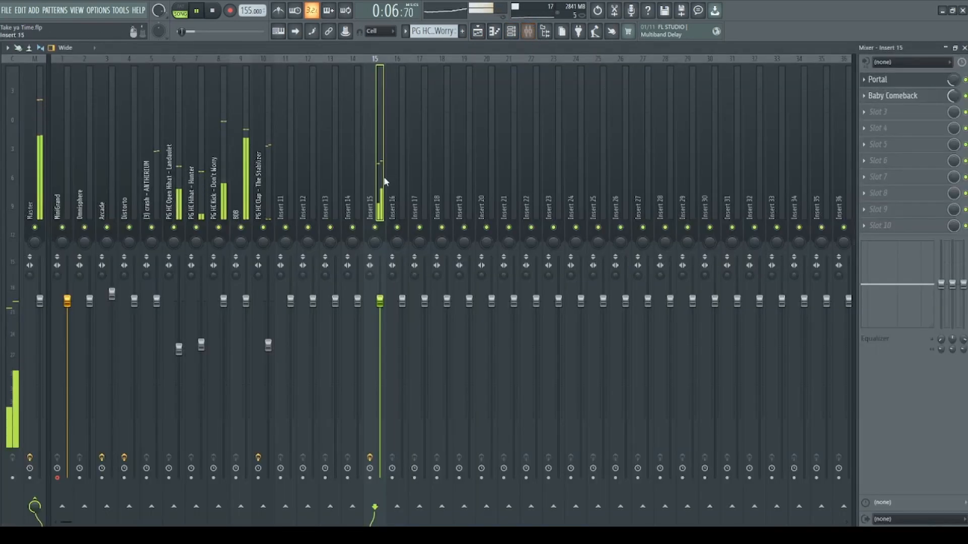
left_click(271, 191)
left_click_drag(269, 346, 271, 356)
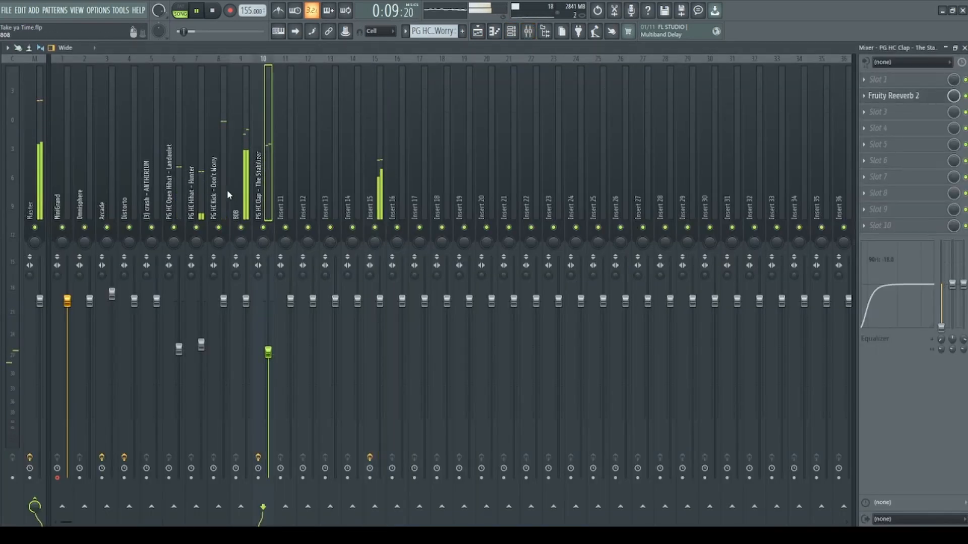
left_click(154, 196)
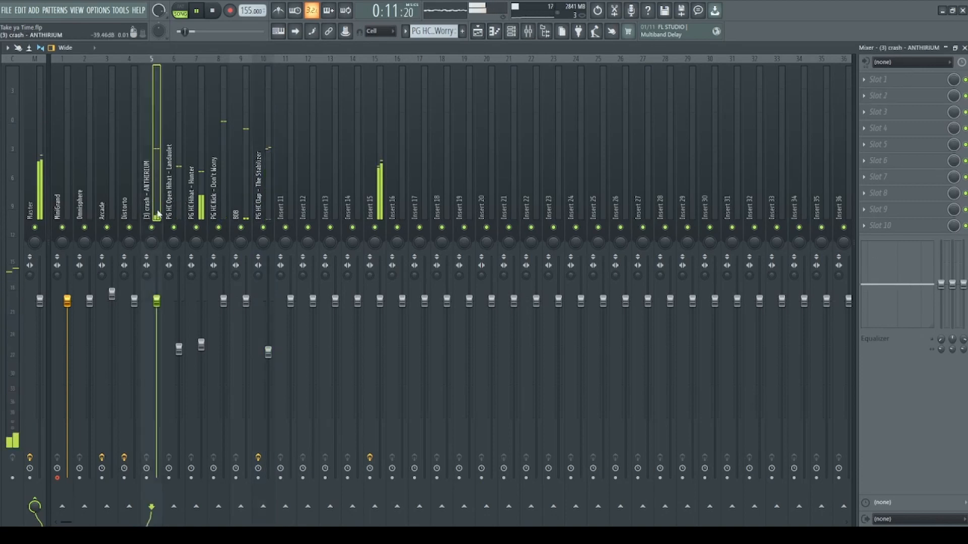
left_click_drag(156, 300, 157, 335)
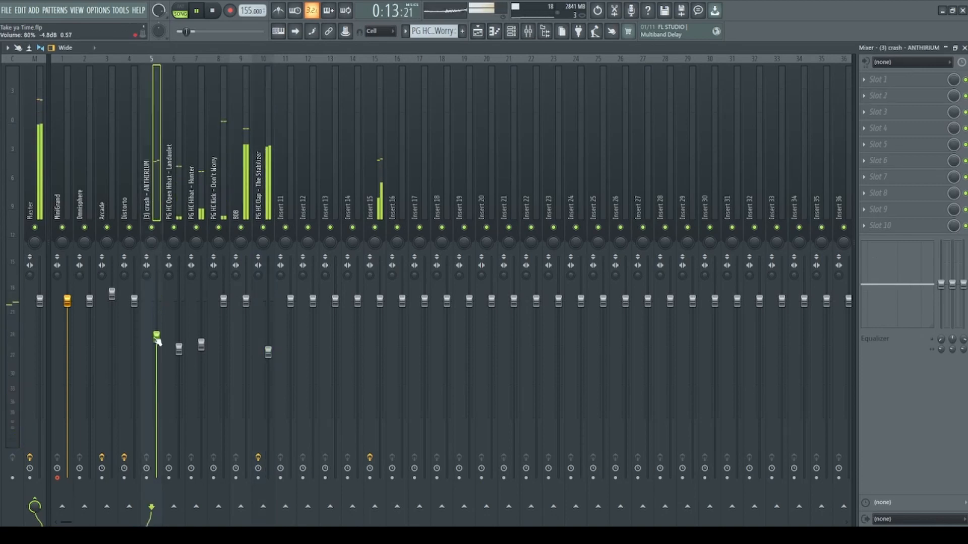
left_click(478, 31)
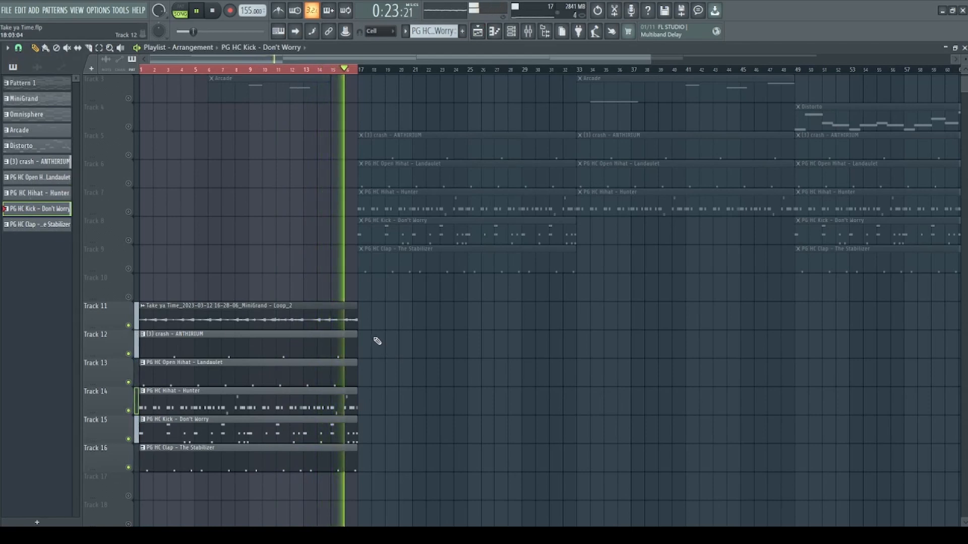
key("space")
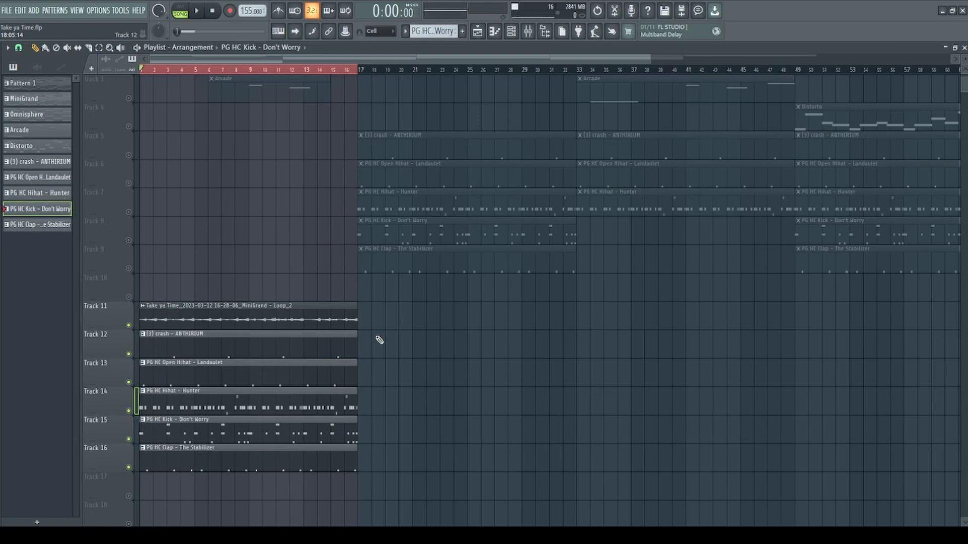
- Delete the copied drum clips from Tracks 12–16, slice the Track 11 audio clip at bars 5 and 13, and play it
left_click_drag(324, 348, 309, 468)
scroll(368, 475, "up", 2)
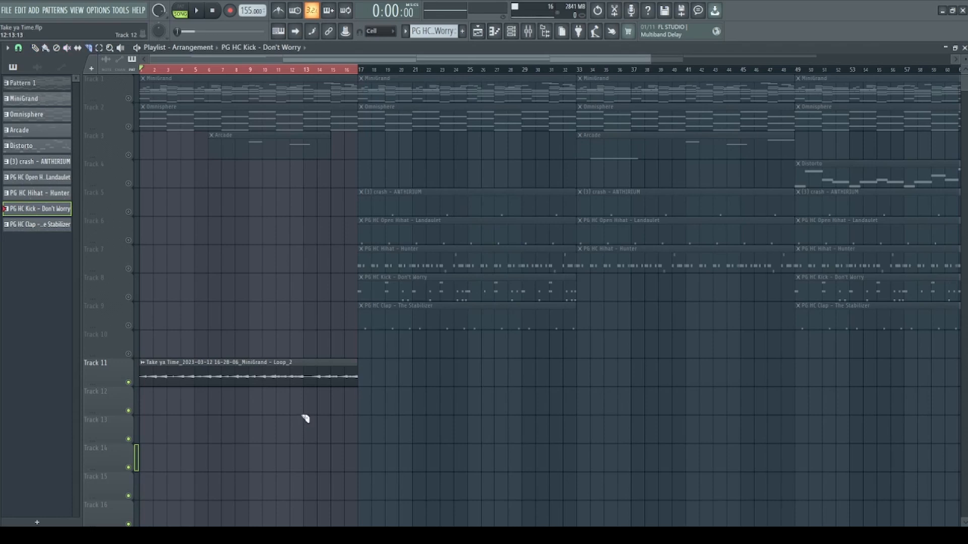
left_click(305, 369)
key("space")
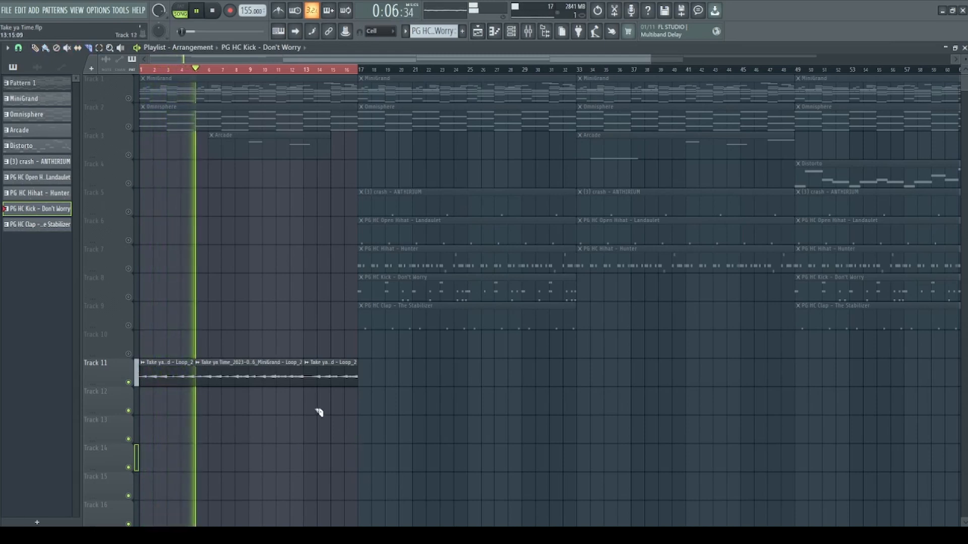
- Swap the second and third loop slices on Track 11, so the four-bar slice starts at bar 5 and the eight-bar slice at bar 9, and play them
key("space")
left_click_drag(264, 378, 331, 436)
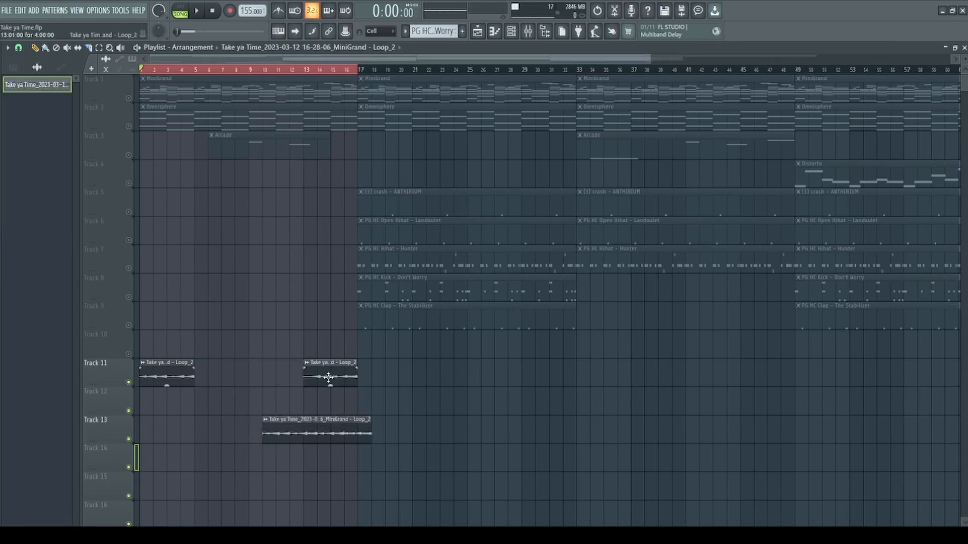
left_click_drag(328, 376, 220, 376)
left_click_drag(299, 430, 286, 373)
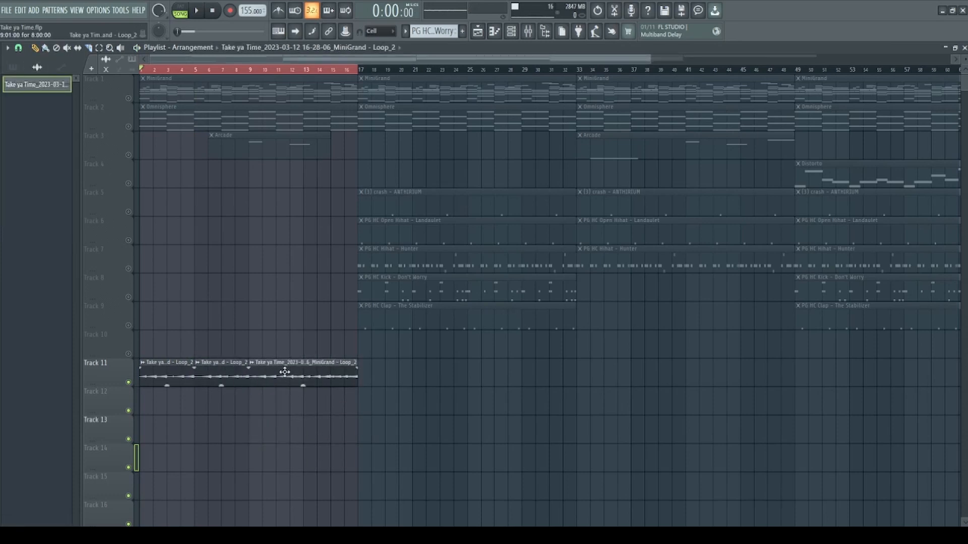
key("space")
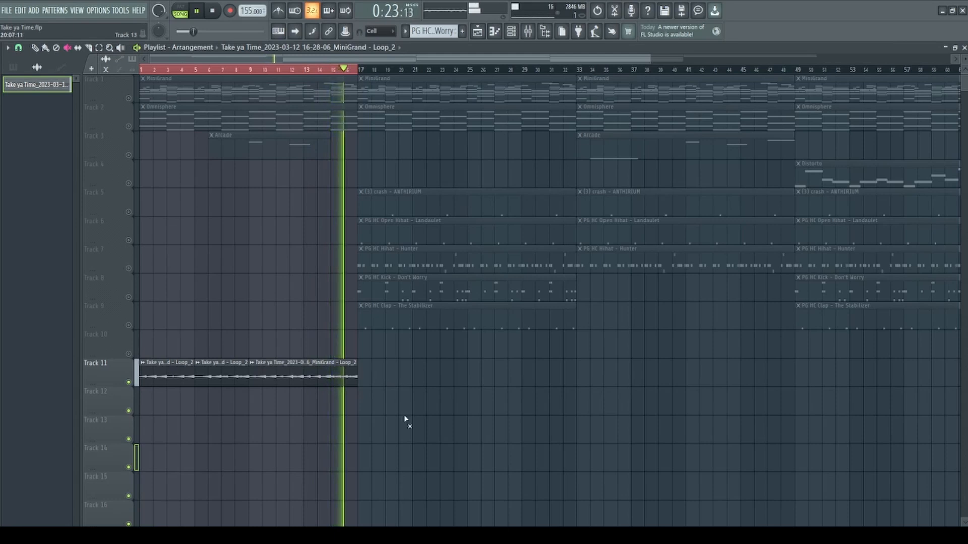
key("space")
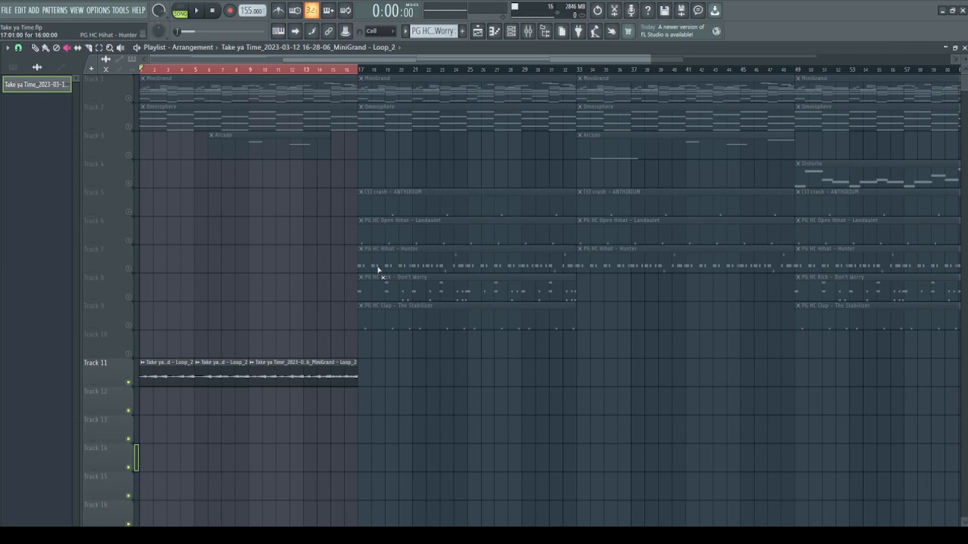
- Replace the loop slices on Track 11 with a copy of the kick pattern clip at bar 1, and audition it with the 808 mixer track soloed
right_click(349, 366)
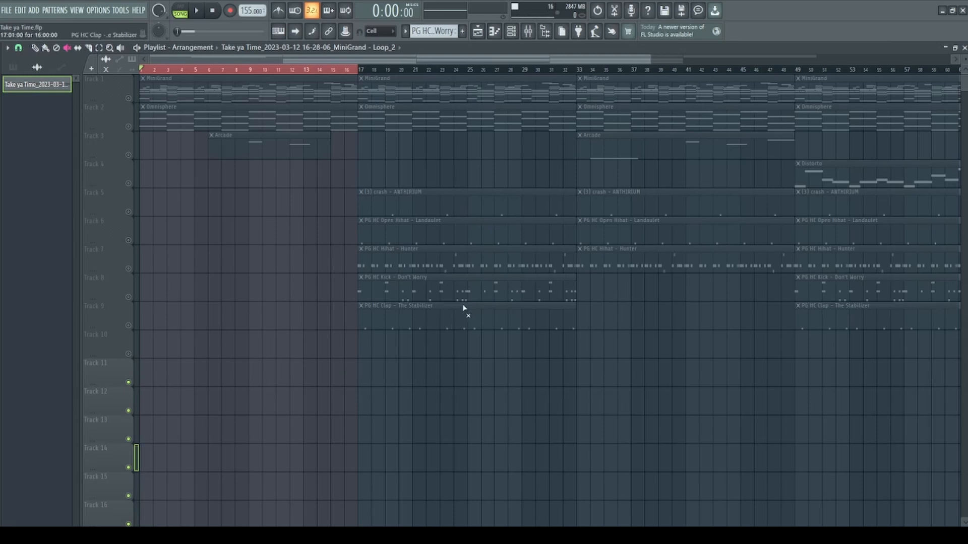
left_click_drag(438, 278, 192, 368)
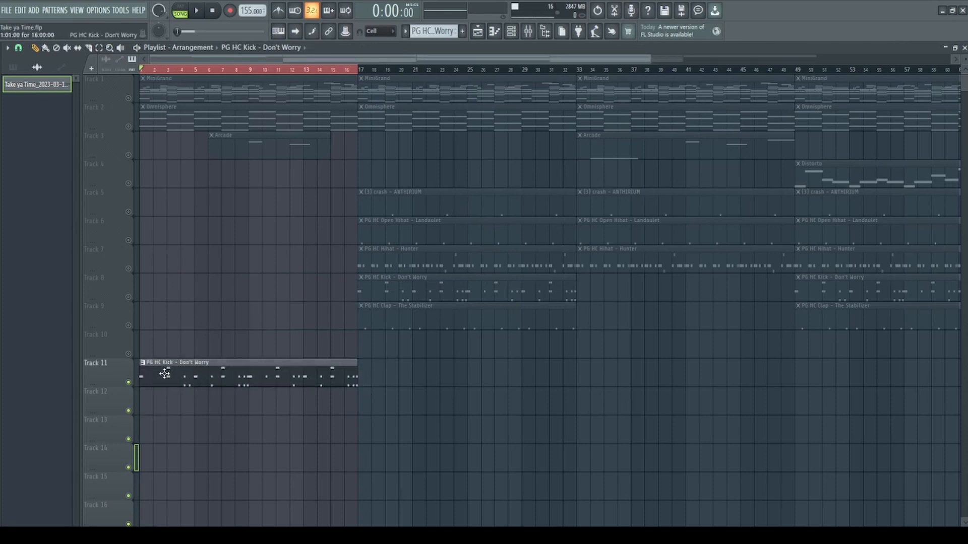
left_click(527, 36)
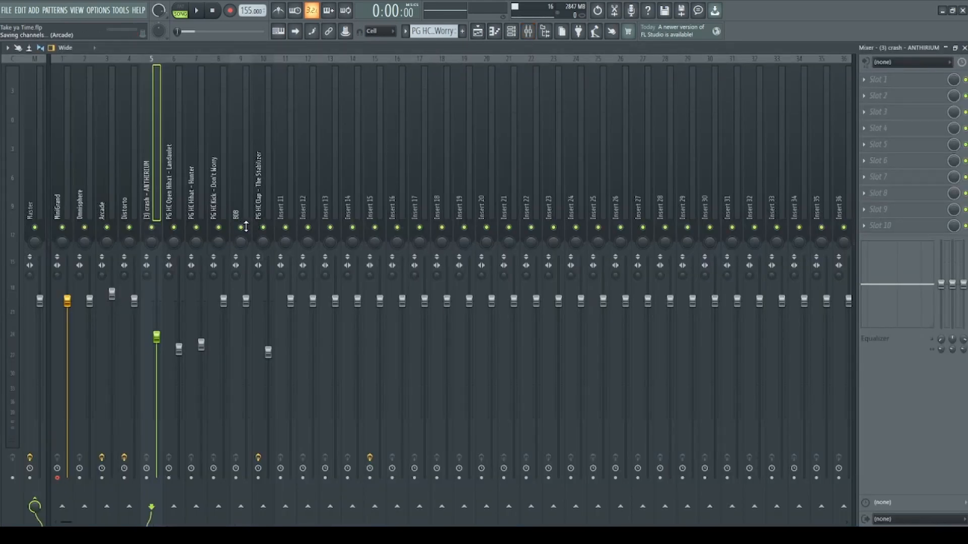
key("space")
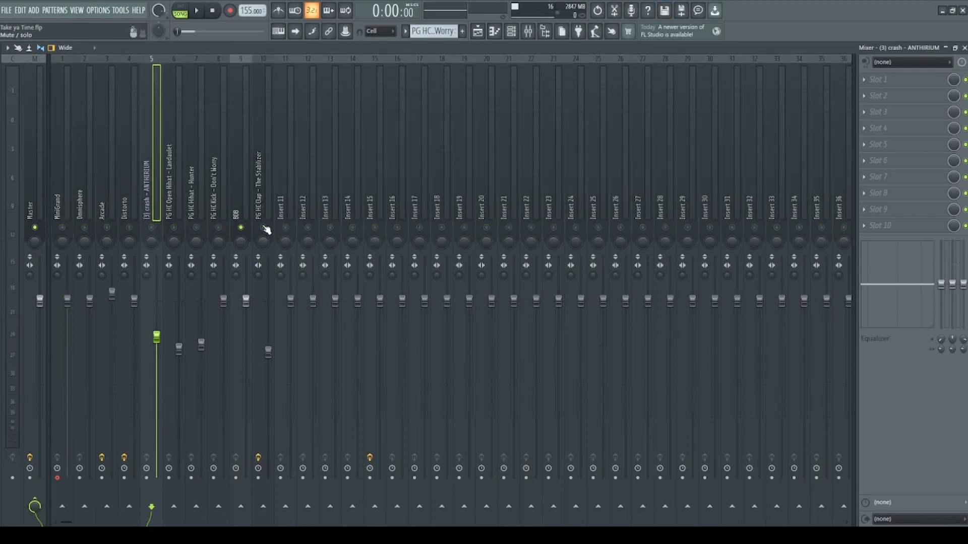
left_click(248, 241)
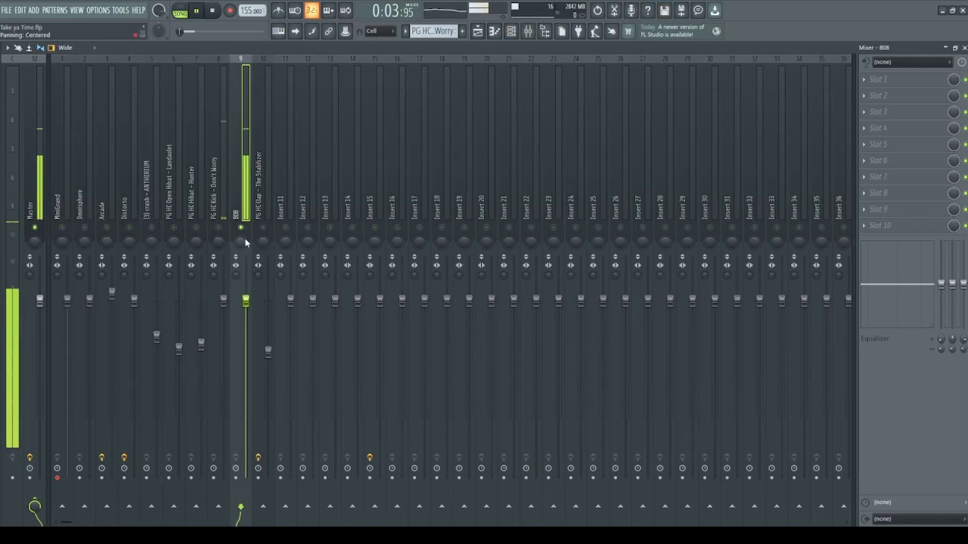
key("F6")
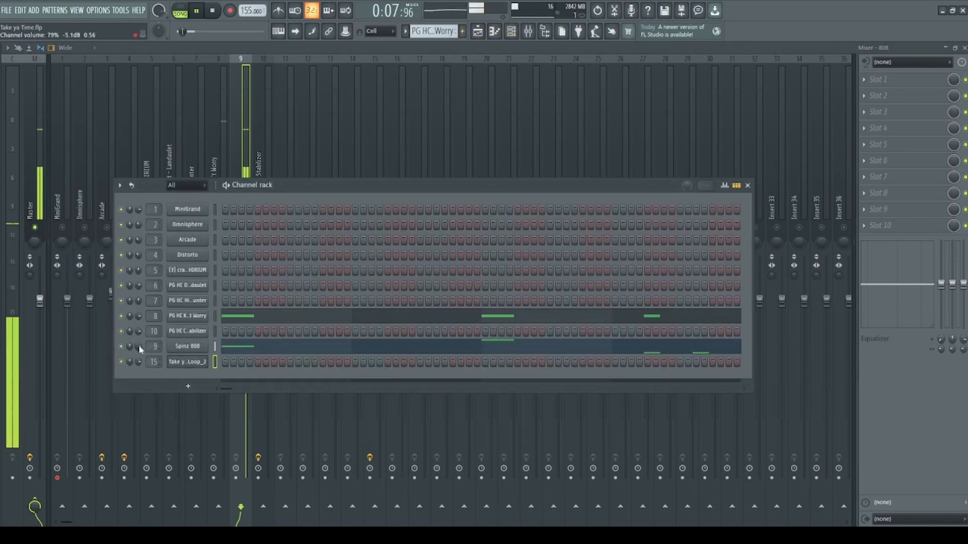
left_click(478, 31)
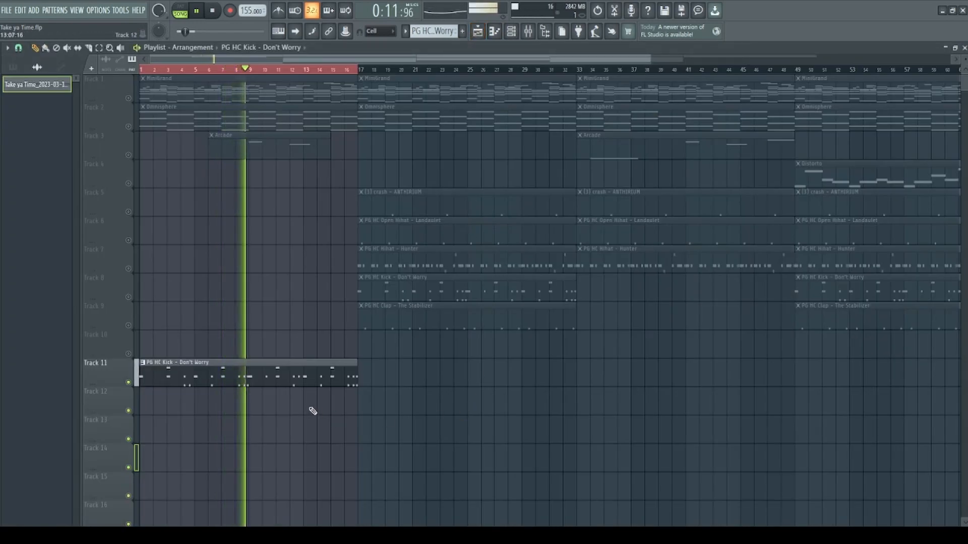
key("space")
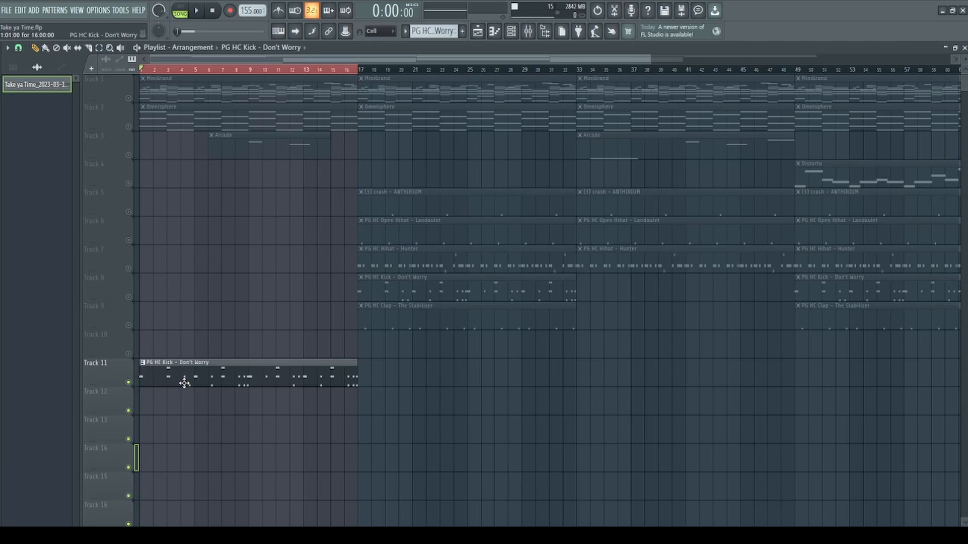
- Show the Spinz 808 notes of the kick pattern in the piano roll from bar 1 and play them briefly
left_click(527, 32)
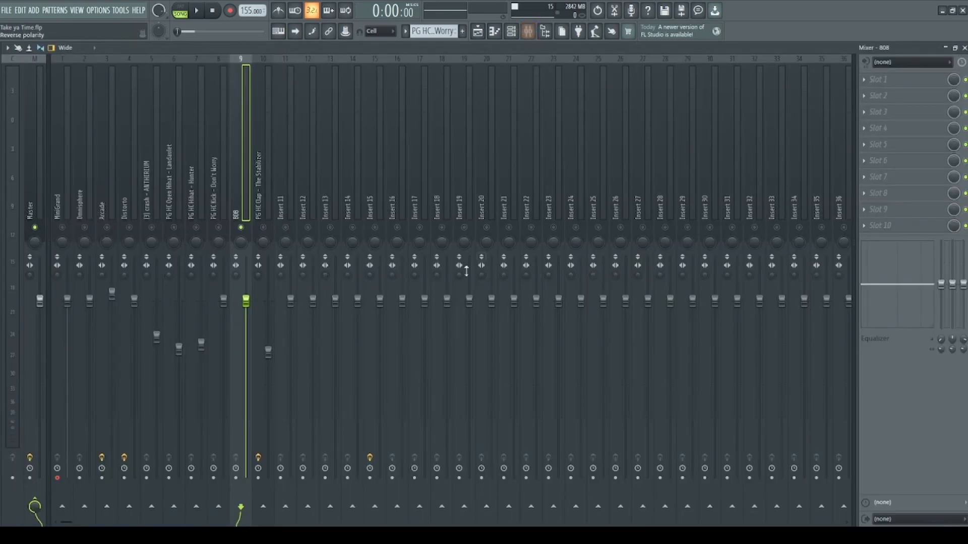
key("F7")
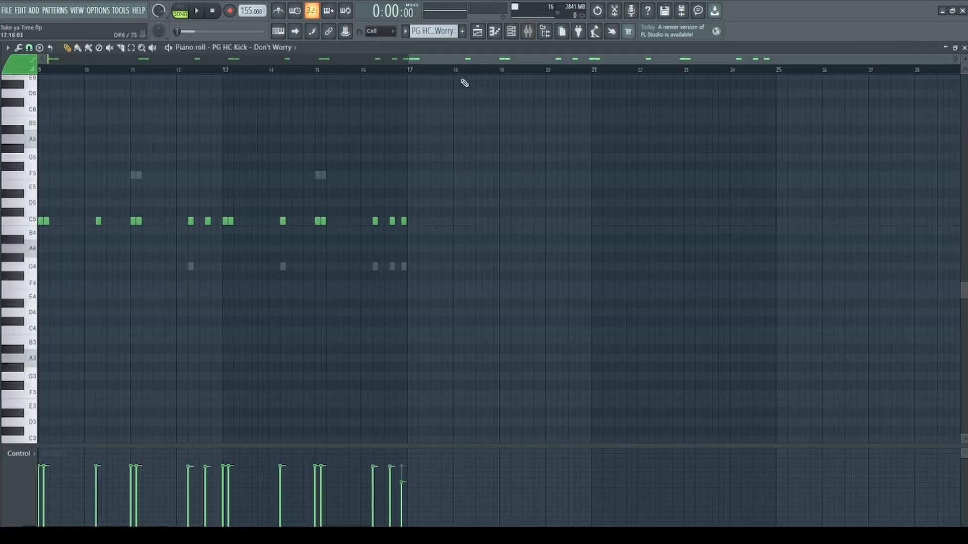
left_click(511, 34)
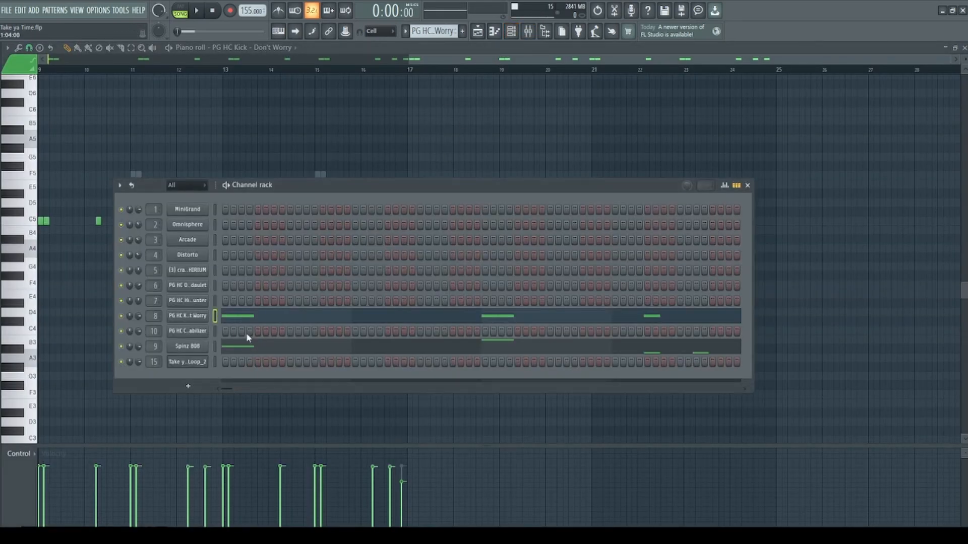
left_click(245, 347)
scroll(256, 281, "up", 4)
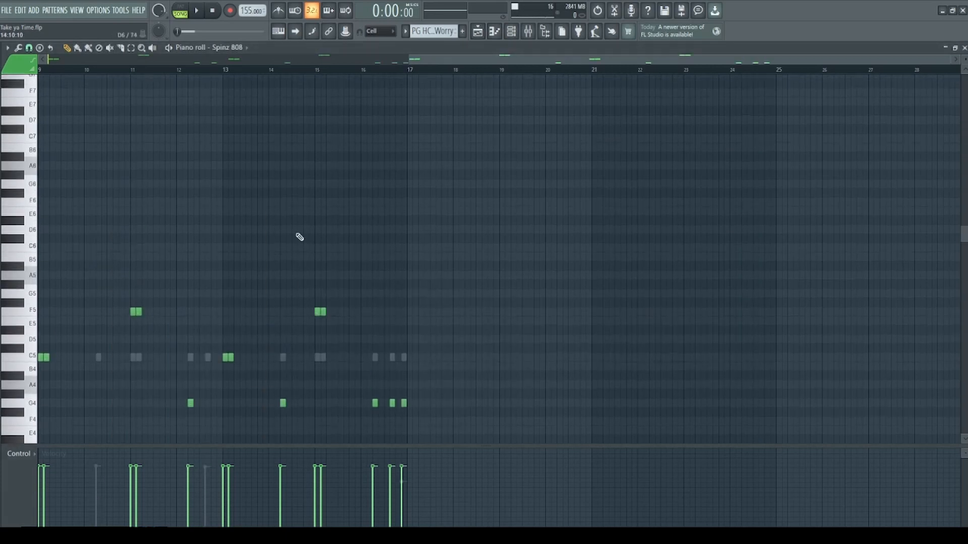
scroll(285, 250, "down", 2)
key("space")
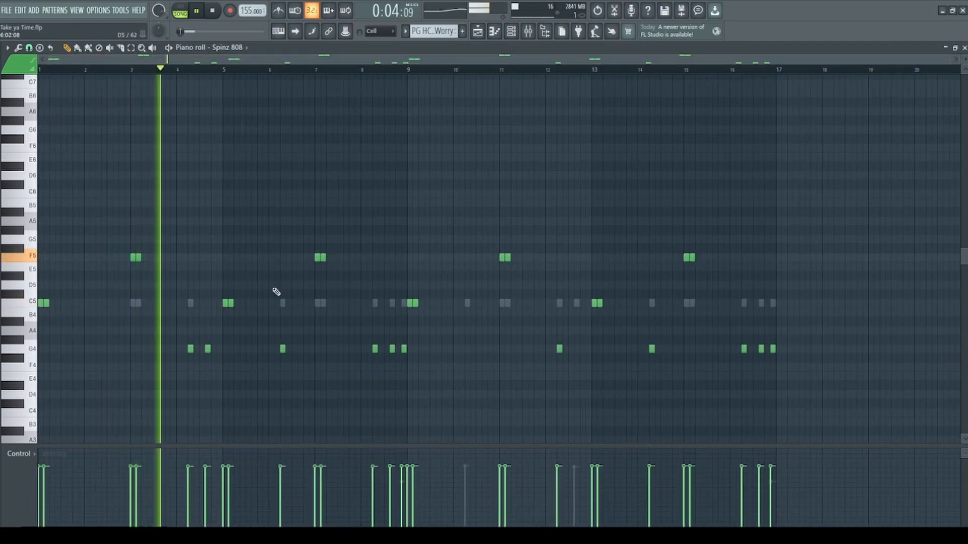
key("space")
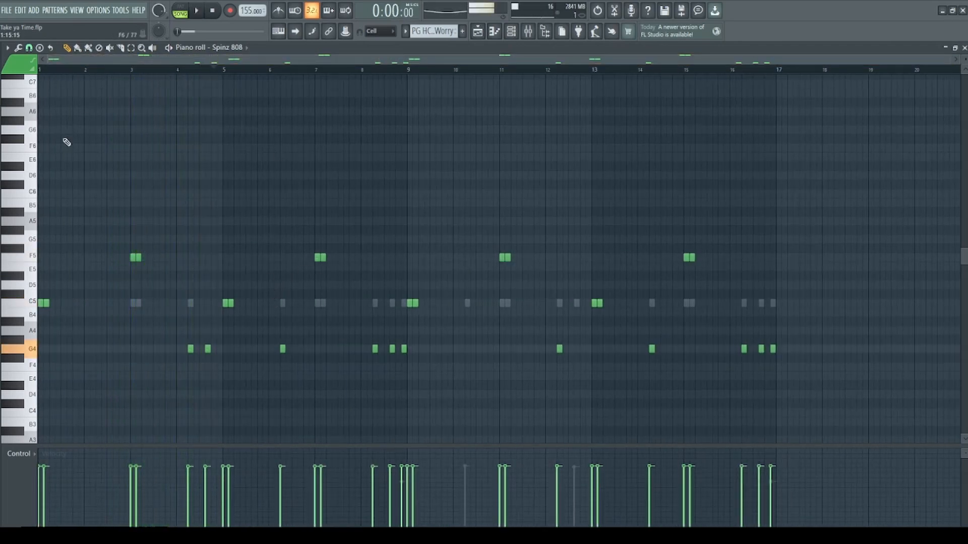
- Start exporting the Spinz 808 notes as a MIDI file and name it "Calm - Gmin"
left_click(8, 48)
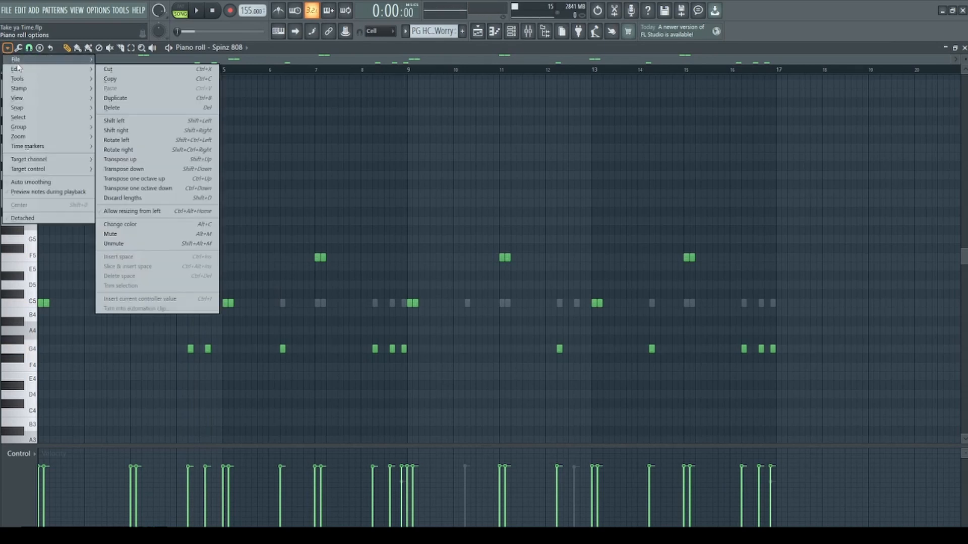
mouse_move(20, 59)
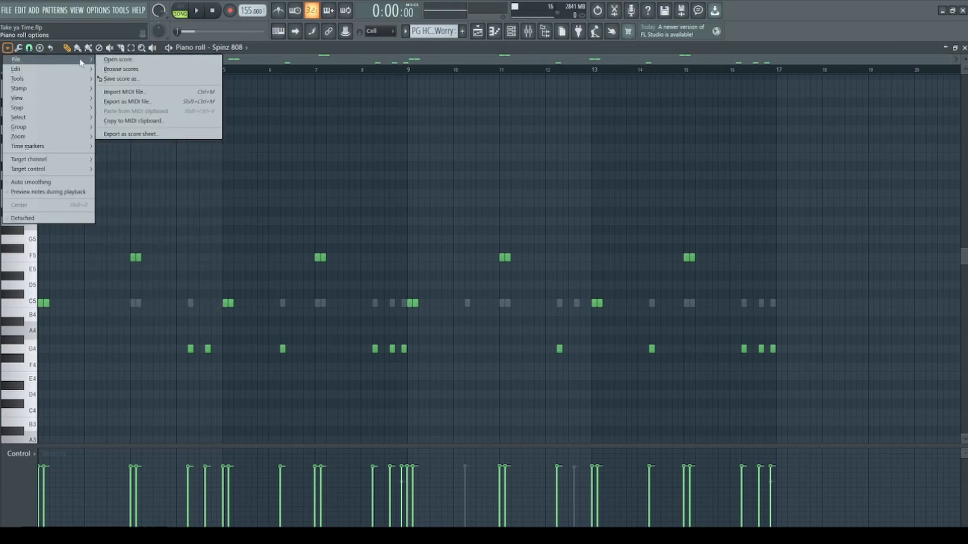
left_click(137, 102)
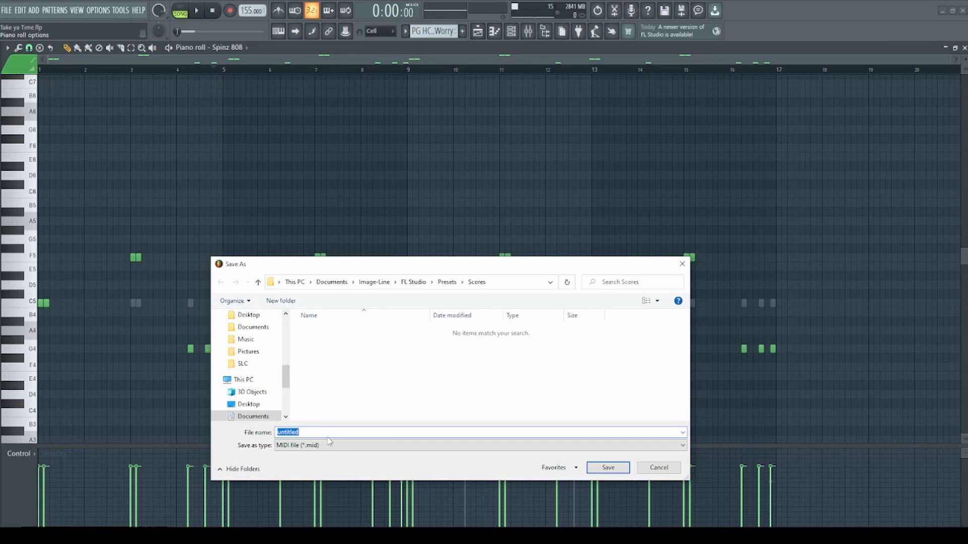
type("Calm - Amin")
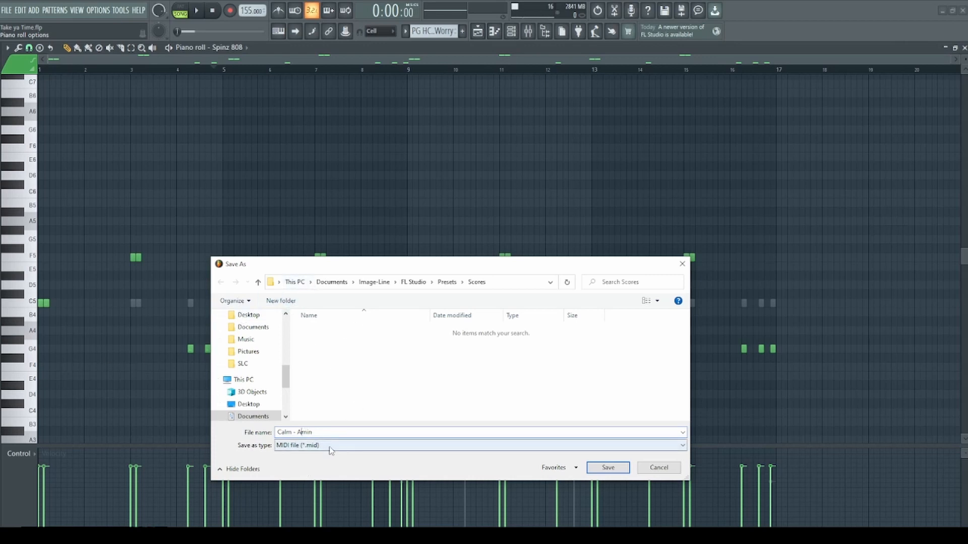
key("BackSpace")
type("G")
left_click(336, 433)
- Set the export location to the FL STUDIO folder on the My Passport (D:) drive
scroll(244, 388, "up", 2)
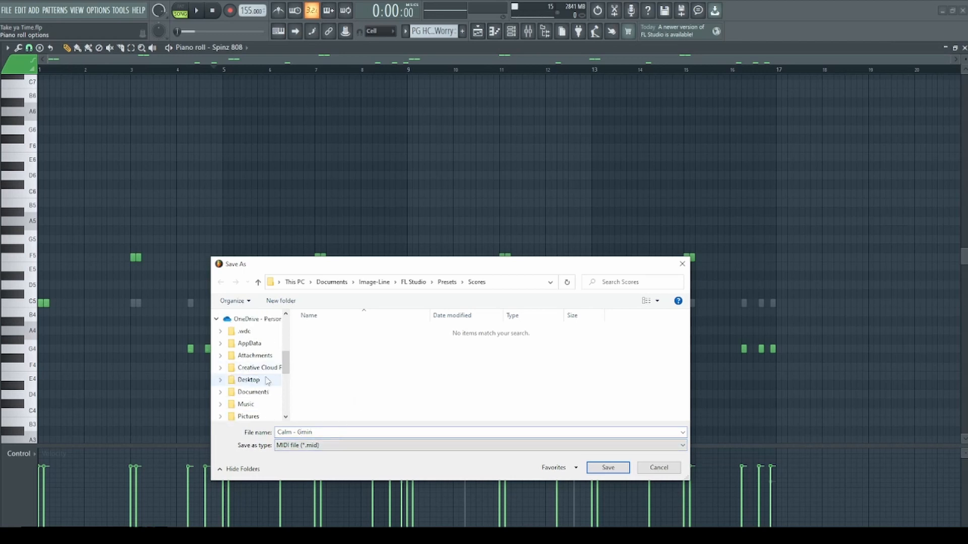
scroll(264, 383, "down", 1)
scroll(264, 383, "down", 2)
scroll(273, 380, "up", 4)
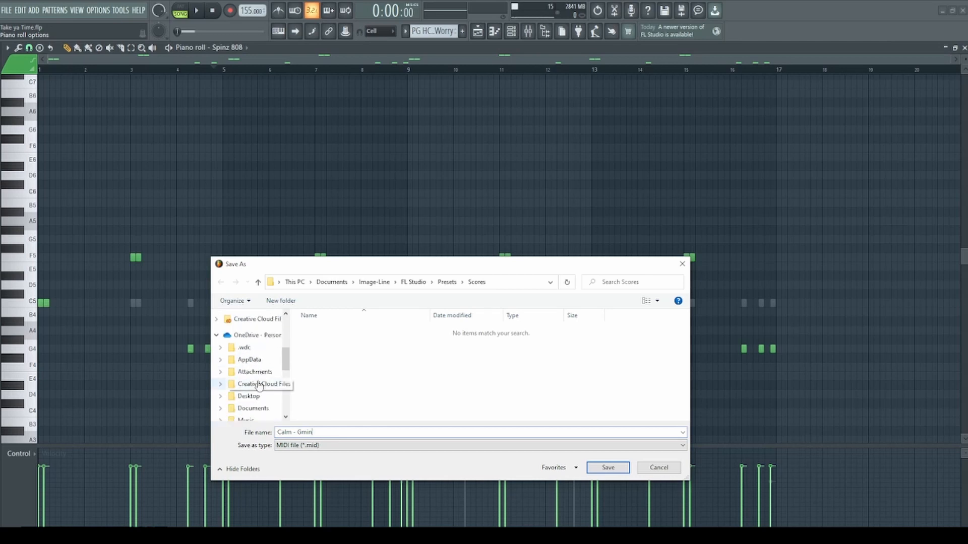
scroll(275, 381, "down", 3)
scroll(267, 388, "up", 8)
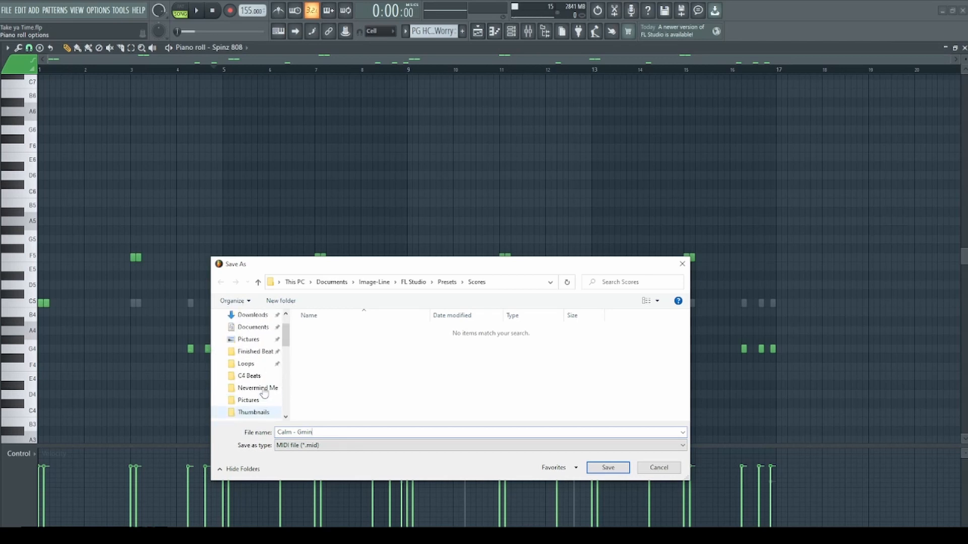
left_click(252, 378)
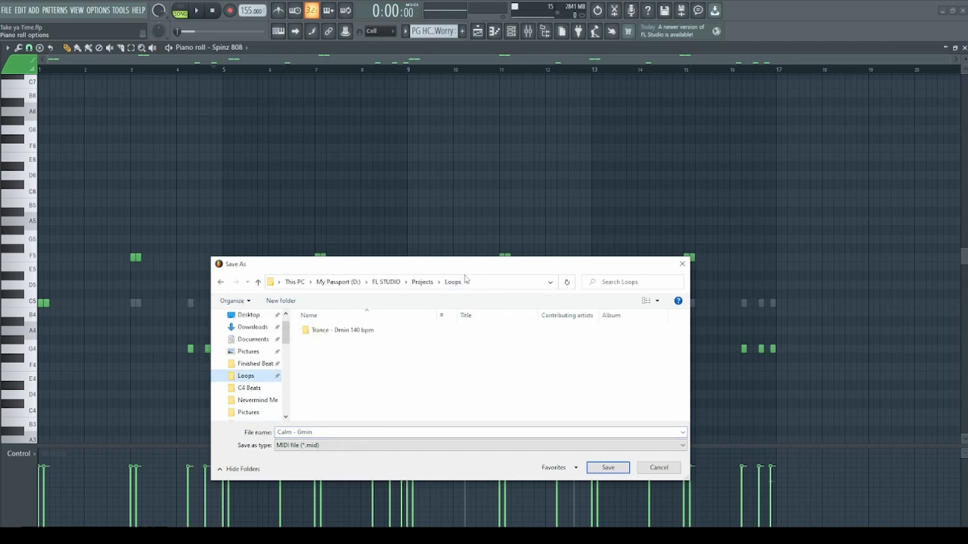
left_click(424, 283)
left_click(387, 282)
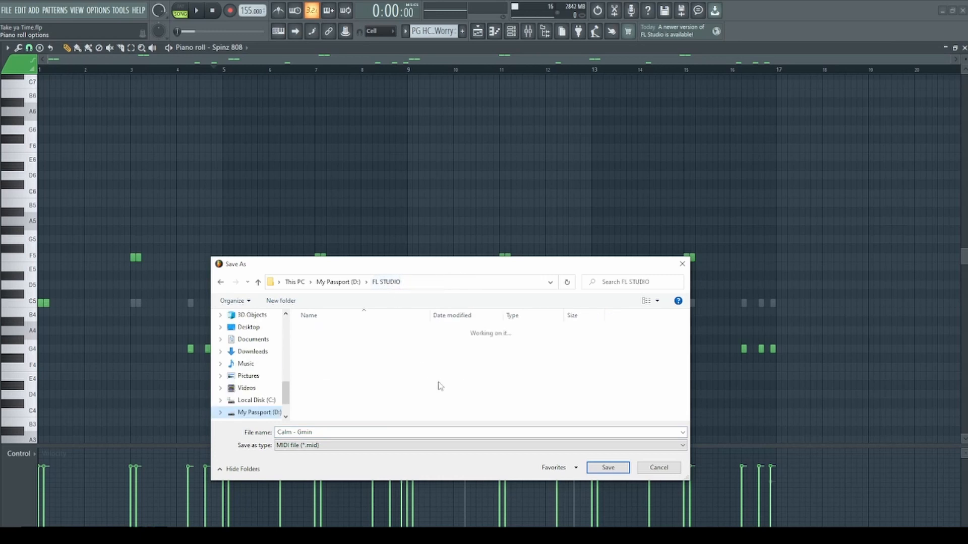
- Create a folder named "808 Midi Pack" in the FL STUDIO folder and save the MIDI file in it
right_click(378, 389)
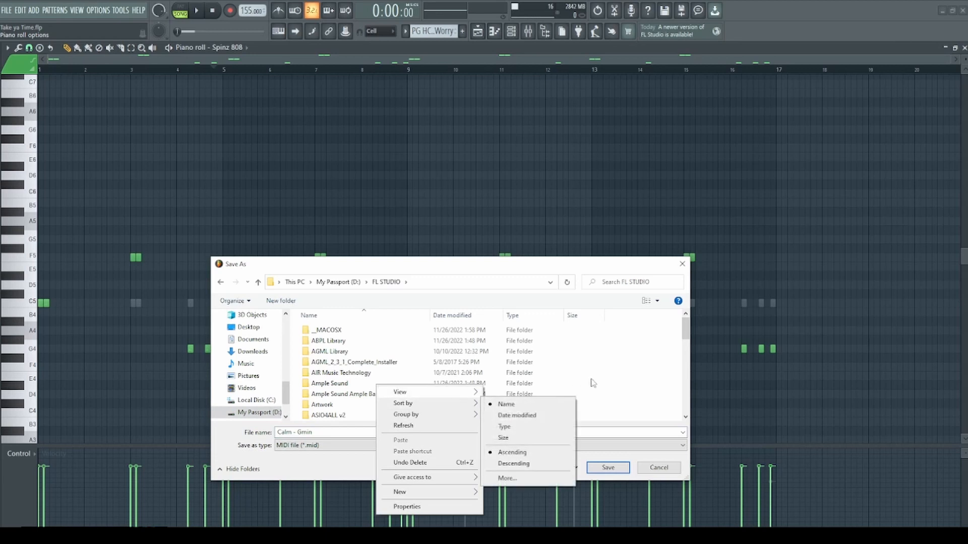
right_click(635, 365)
mouse_move(676, 473)
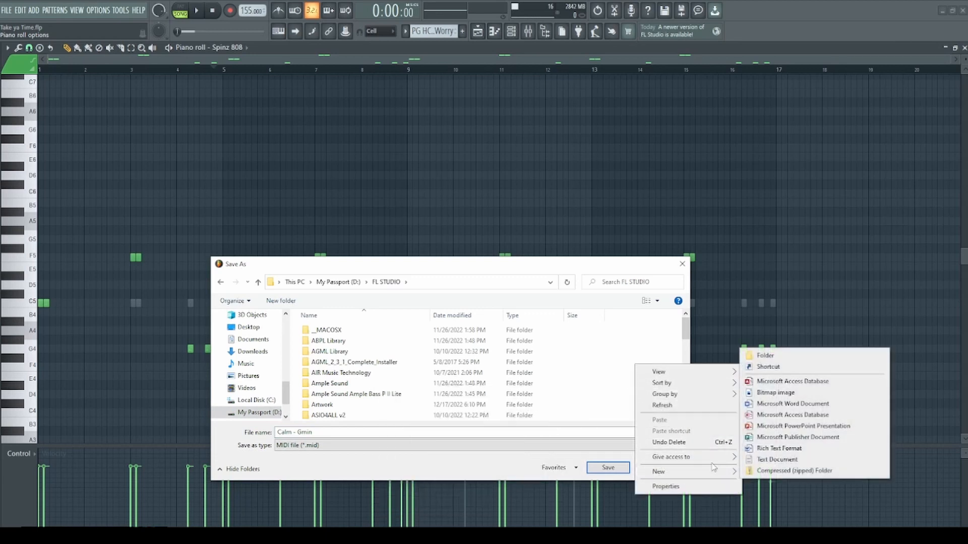
left_click(776, 355)
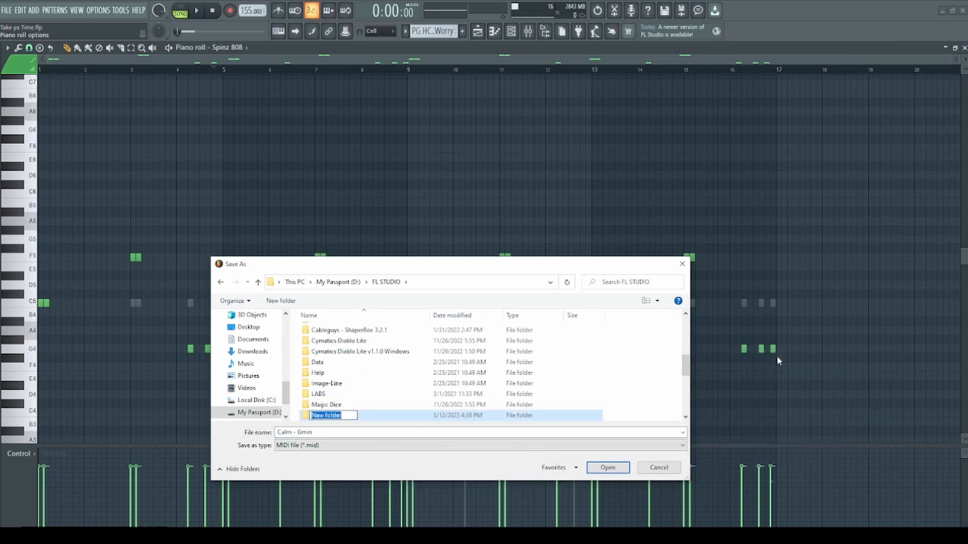
type("808 Midi Pacvk")
key("Return")
double_click(399, 420)
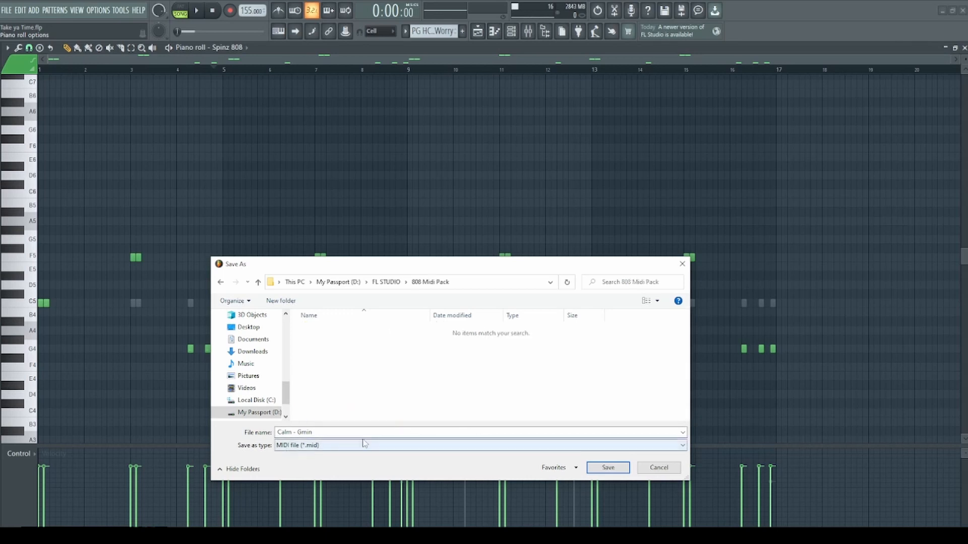
left_click(609, 466)
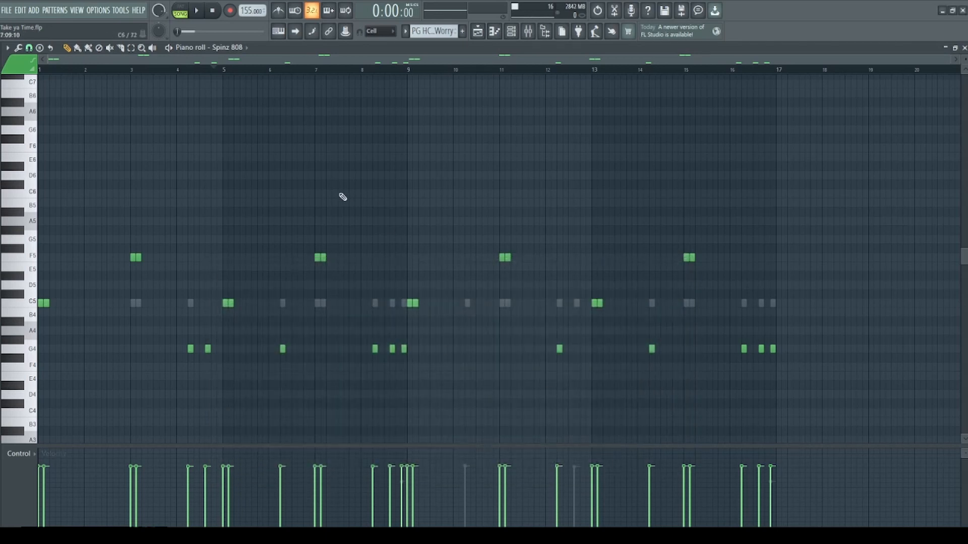
- Play the Spinz 808 notes briefly, and view the exported file in File Explorer under My Passport (D:), FL STUDIO, 808 Midi Pack
key("space")
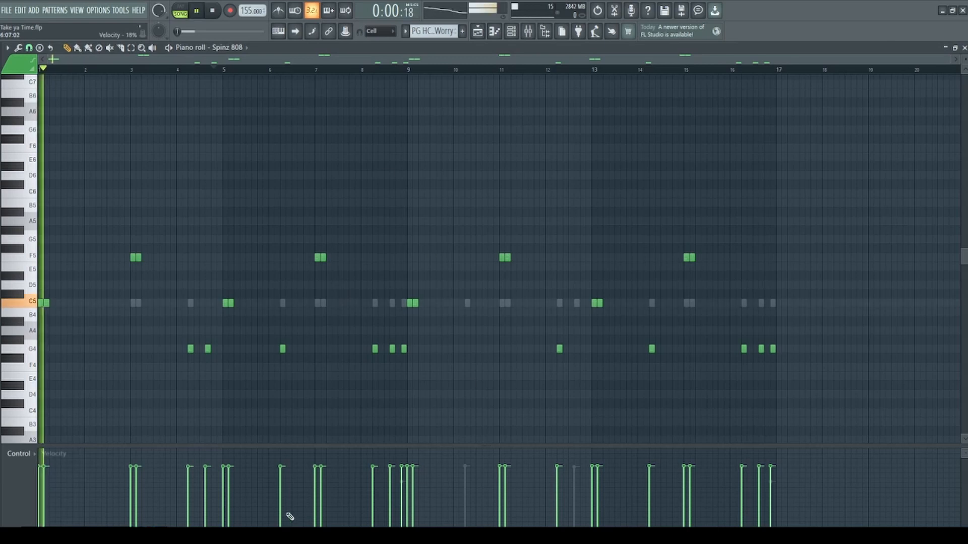
key("space")
key("super+e")
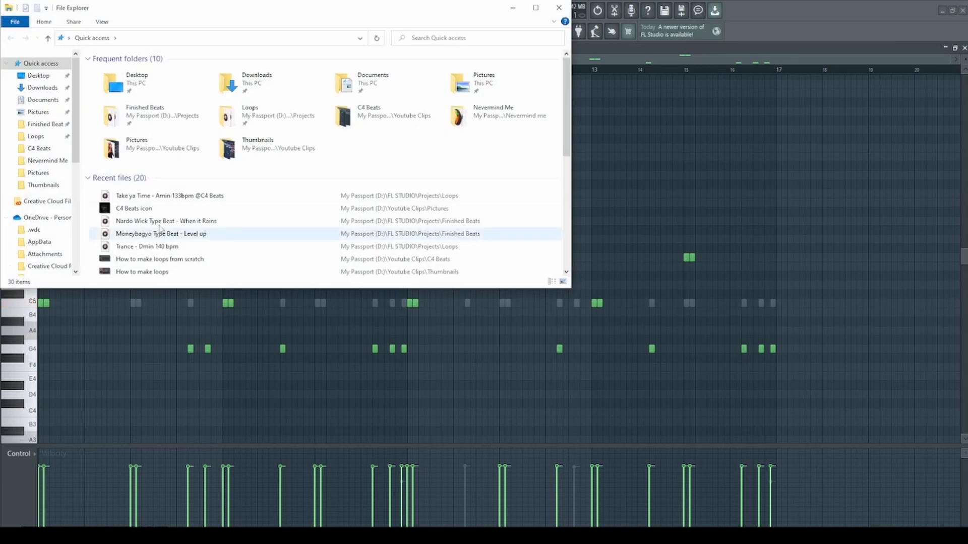
scroll(45, 260, "down", 6)
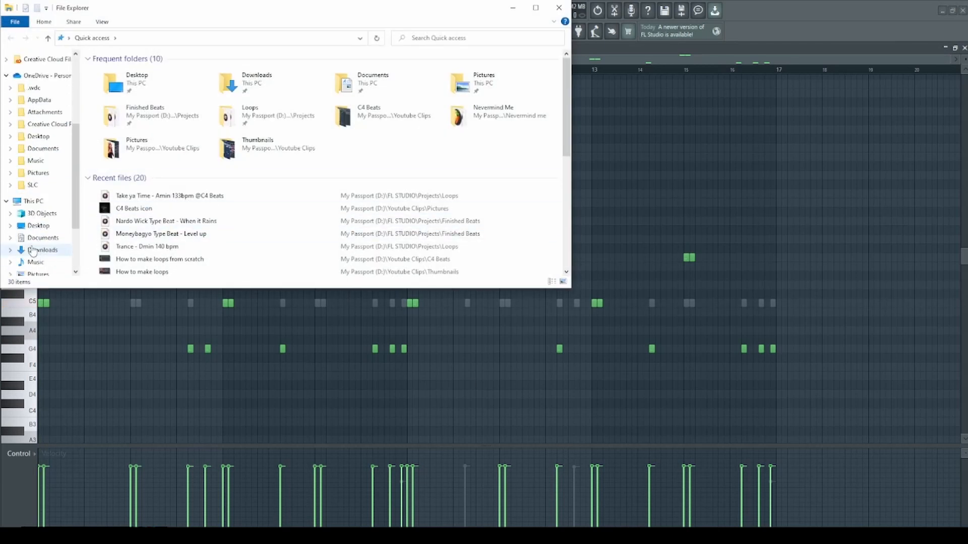
left_click(39, 245)
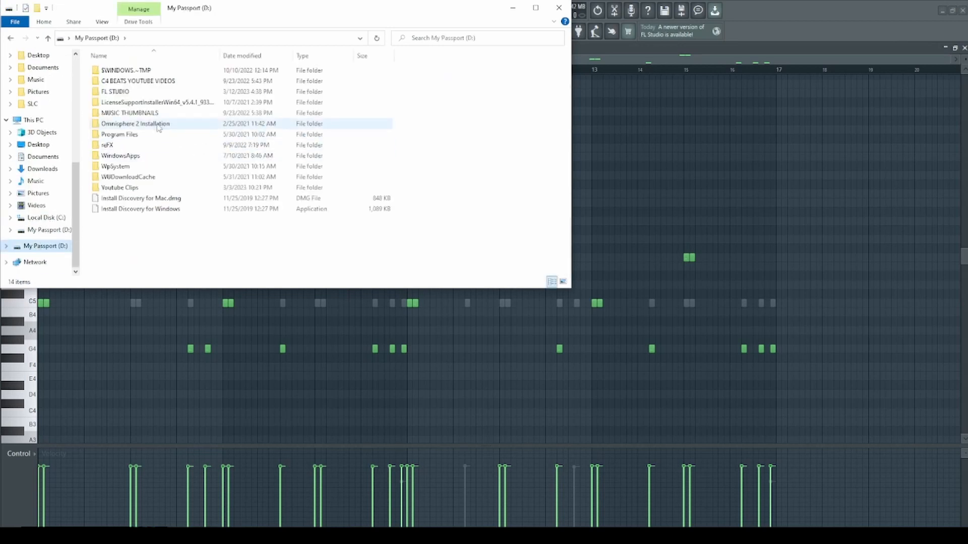
left_click(115, 93)
double_click(116, 94)
scroll(121, 91, "down", 1)
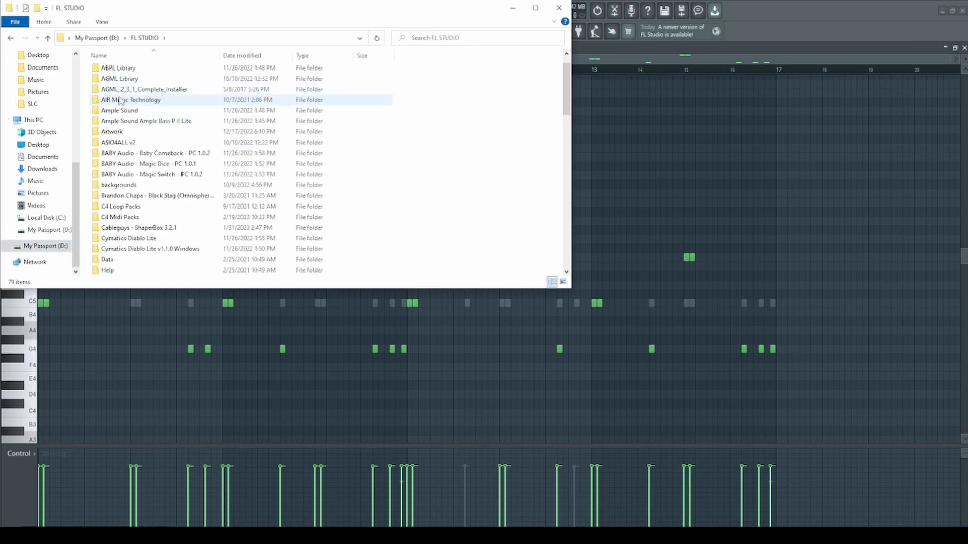
scroll(121, 90, "up", 1)
double_click(124, 81)
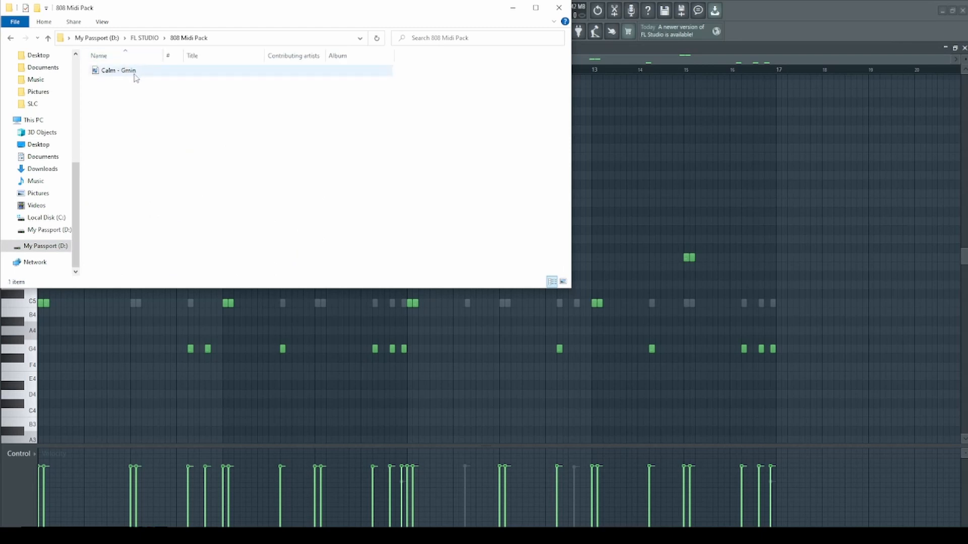
left_click(512, 8)
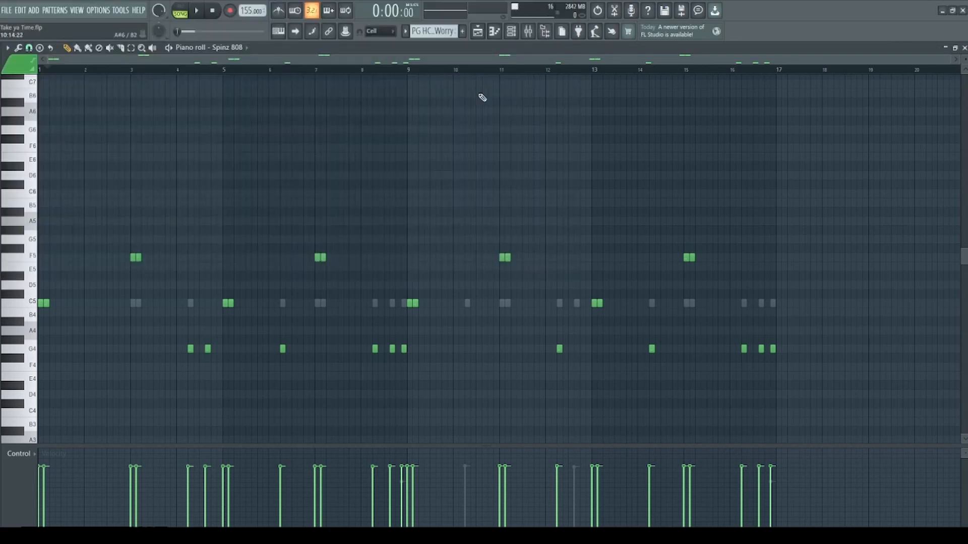
- Add the "(5) 808 - ANTHIRIUM" sample from the ANTHURIUM Drum Kit as a new channel at the end of the channel rack
left_click(510, 31)
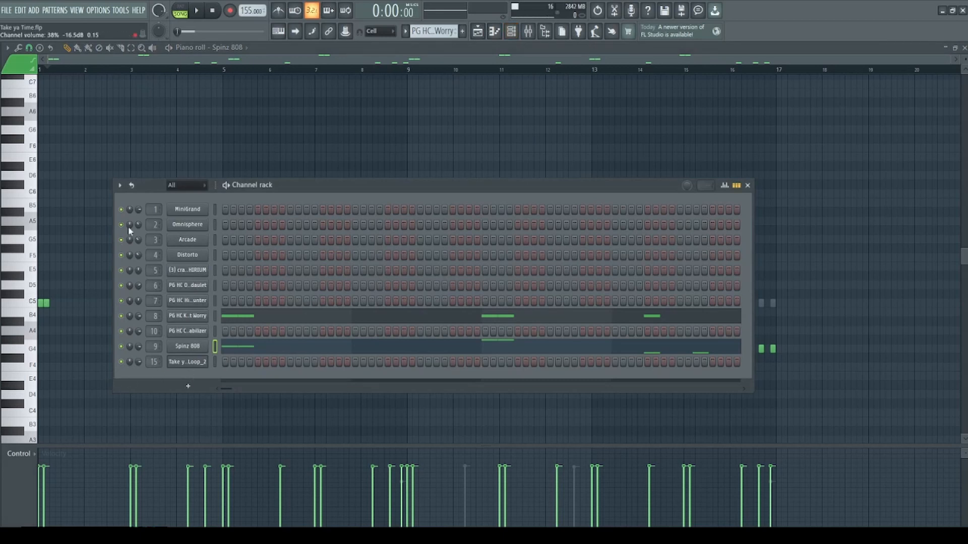
key("alt+F8")
left_click_drag(77, 307, 379, 377)
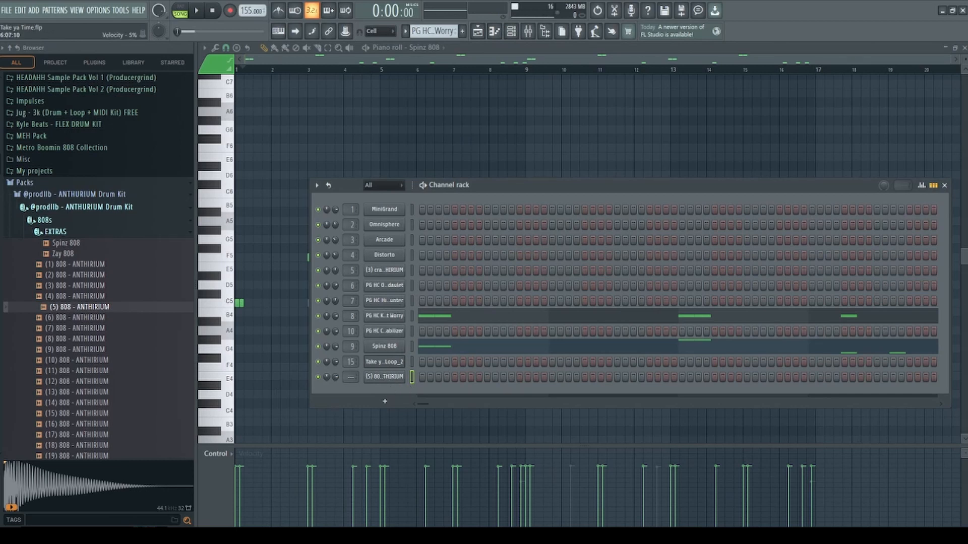
- Load the "Calm - Gmin" MIDI file from the 808 Midi Pack folder onto the "(5) 808 - ANTHIRIUM" channel
mouse_move(206, 536)
key("alt+Tab")
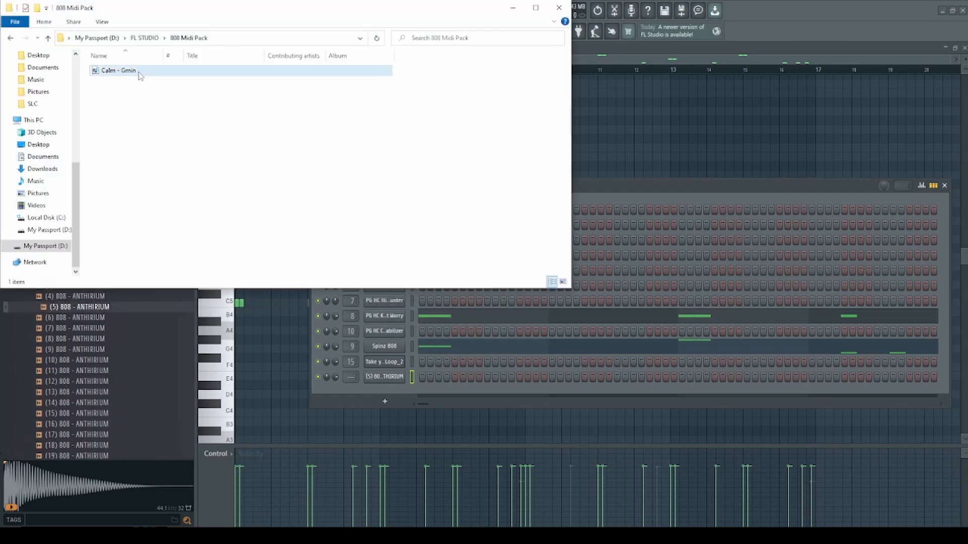
left_click_drag(140, 73, 209, 233)
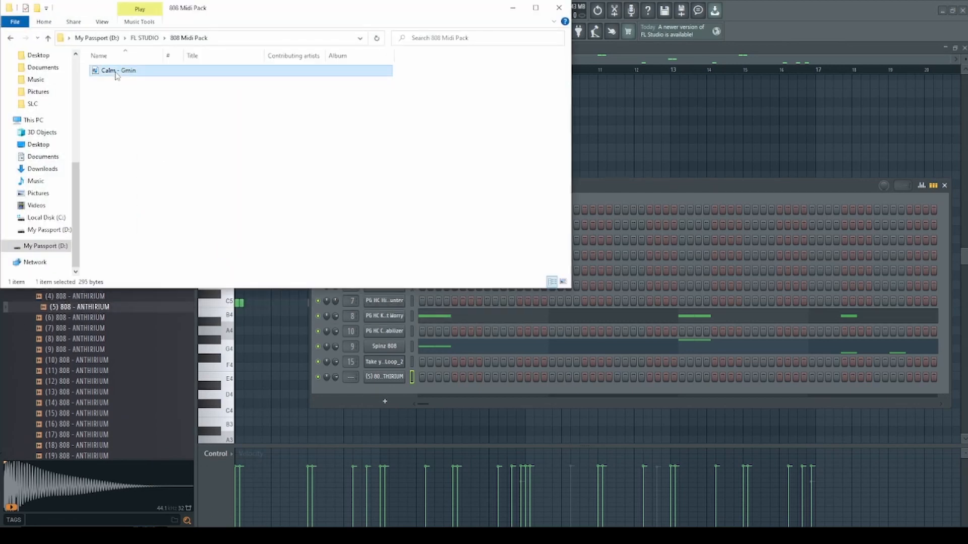
left_click_drag(113, 71, 395, 380)
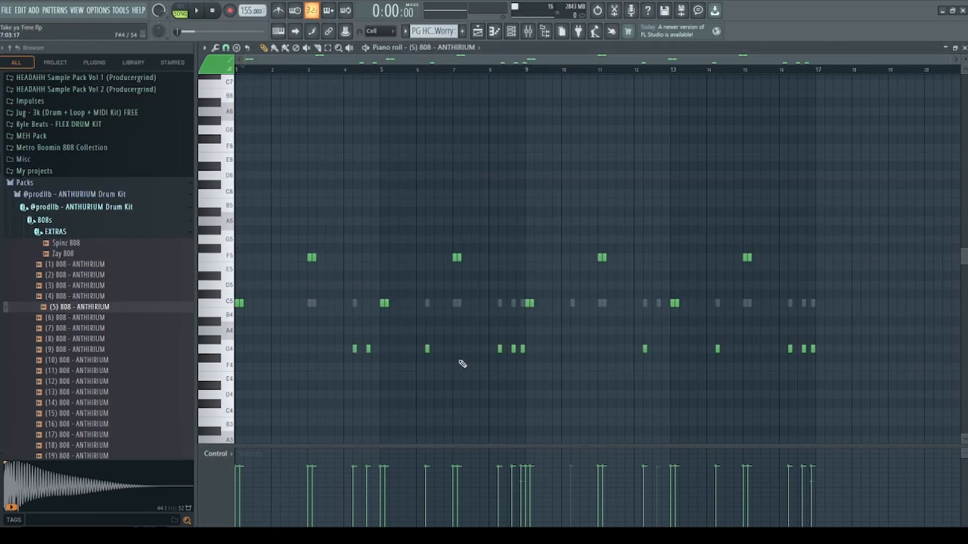
- Return to the playlist and delete the "(5) 808 - ANTHIRIUM" channel from the channel rack
left_click(485, 34)
left_click(511, 31)
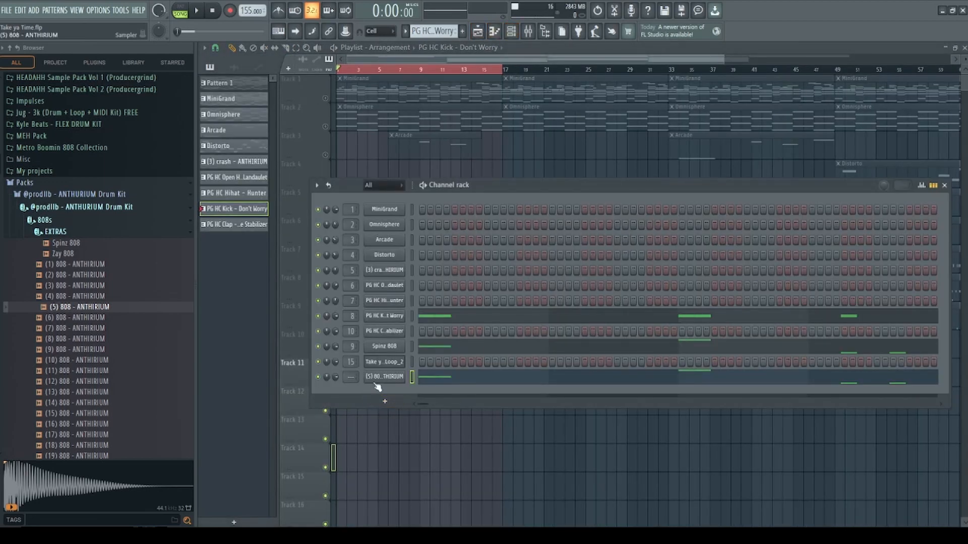
right_click(401, 377)
left_click(428, 483)
key("F6")
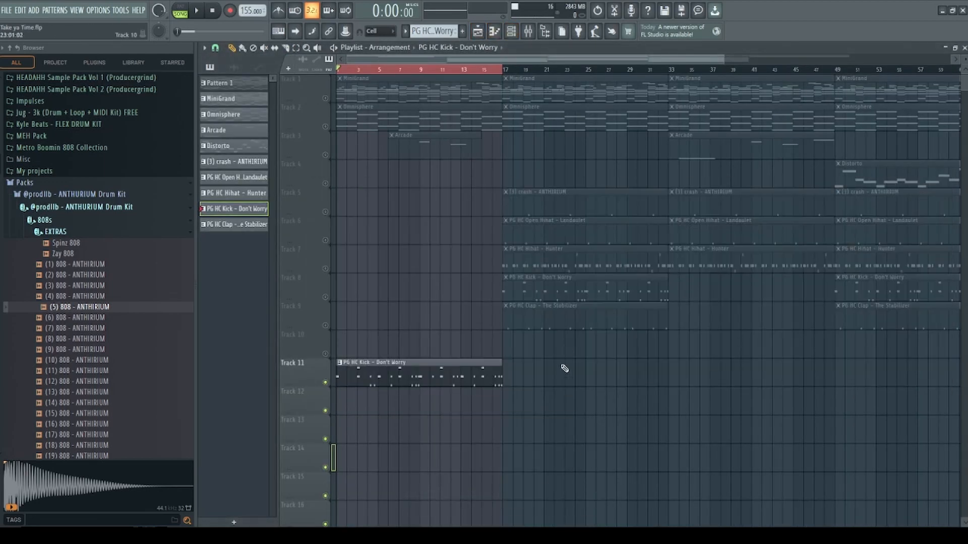
- Replace the kick clip on Track 11 with a copy of the PG HC Hihat - Hunter clip starting at bar 1
right_click(400, 377)
scroll(624, 356, "right", 5)
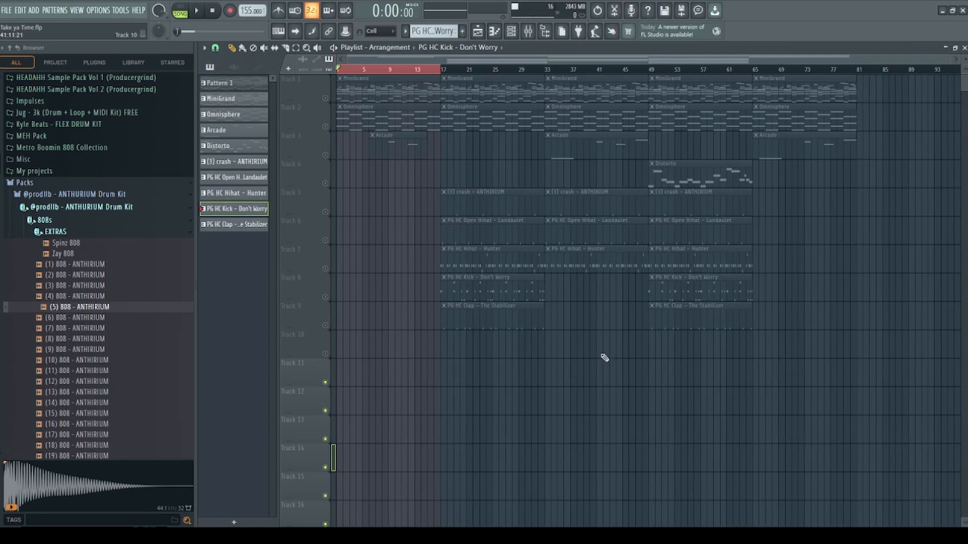
scroll(578, 358, "up", 2)
scroll(577, 60, "left", 5)
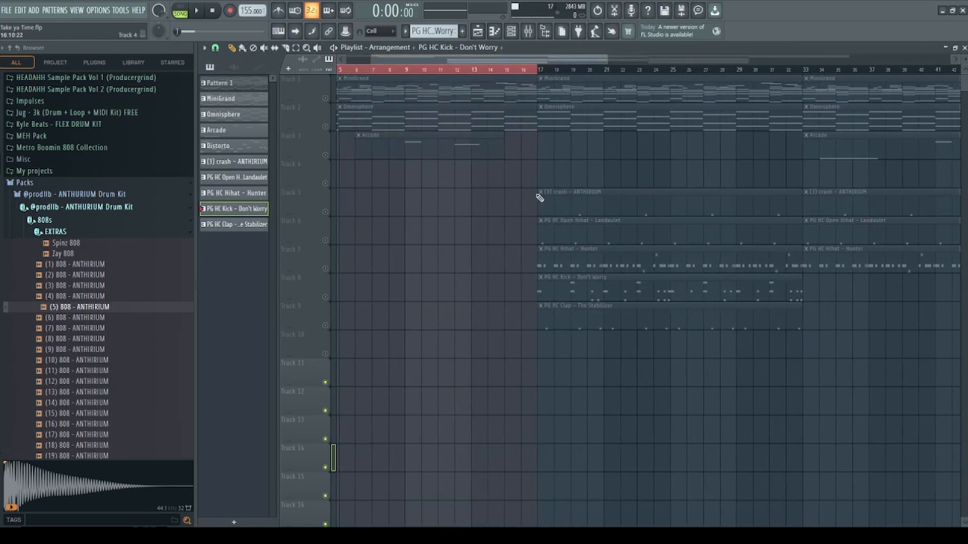
left_click(621, 268)
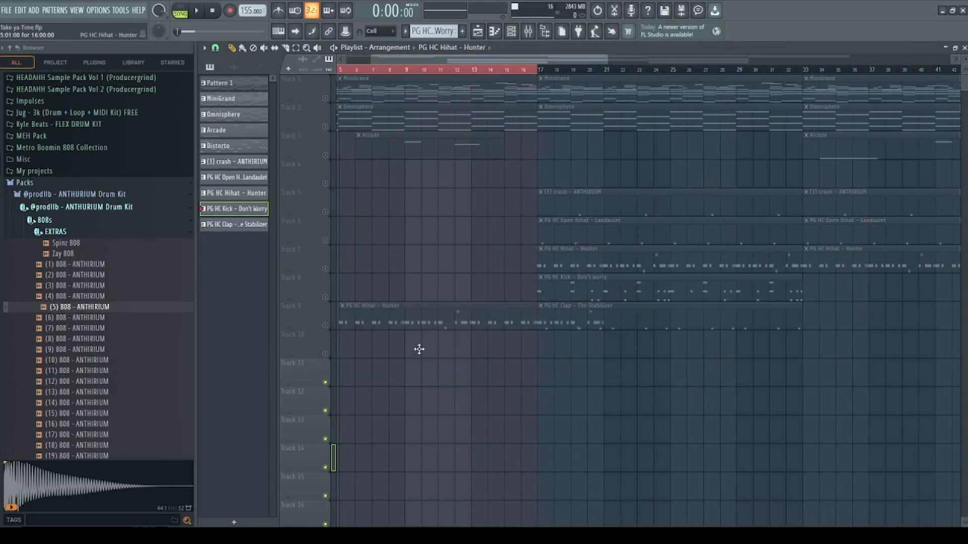
left_click(351, 428)
left_click_drag(363, 404, 352, 370)
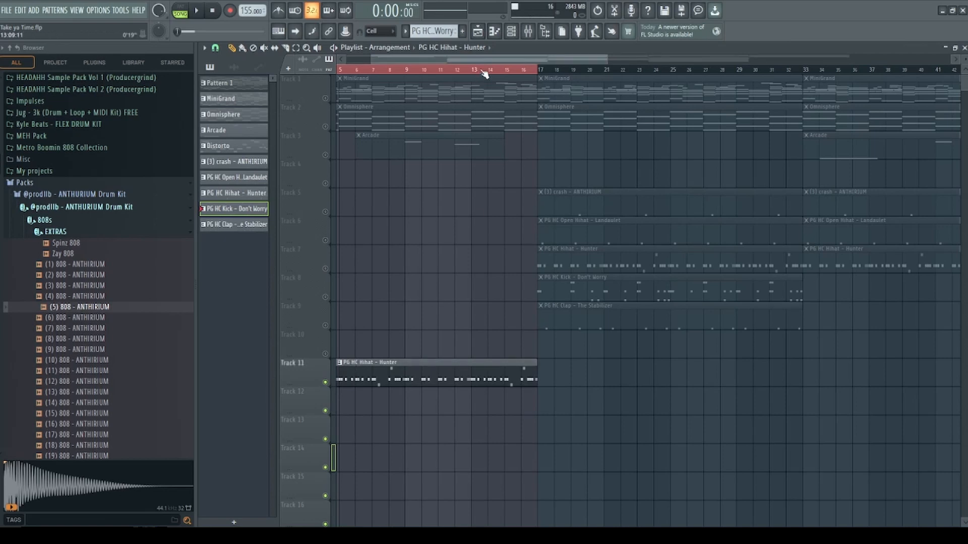
scroll(407, 71, "left", 2)
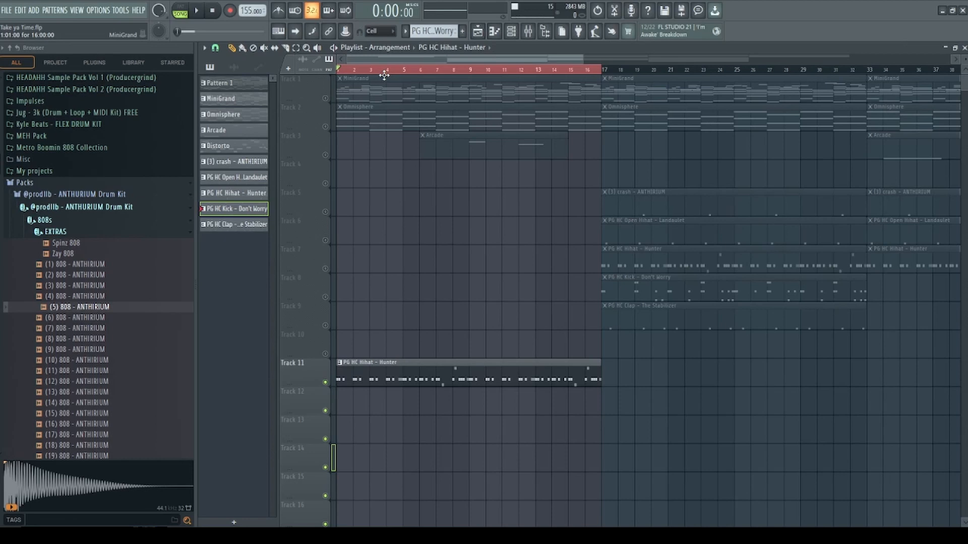
- Open the PG HC Hihat - Hunter pattern in the piano roll and start exporting its notes as a MIDI file
double_click(438, 372)
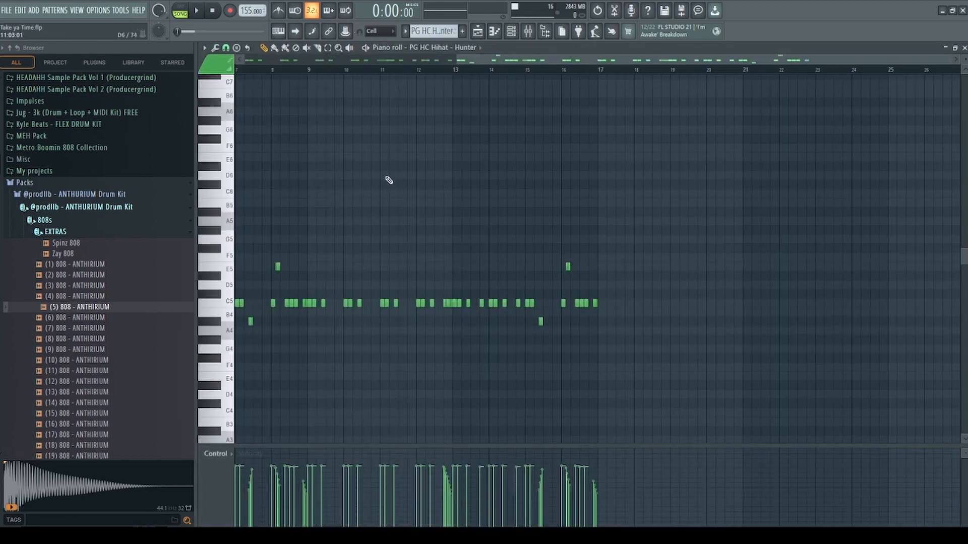
left_click(205, 48)
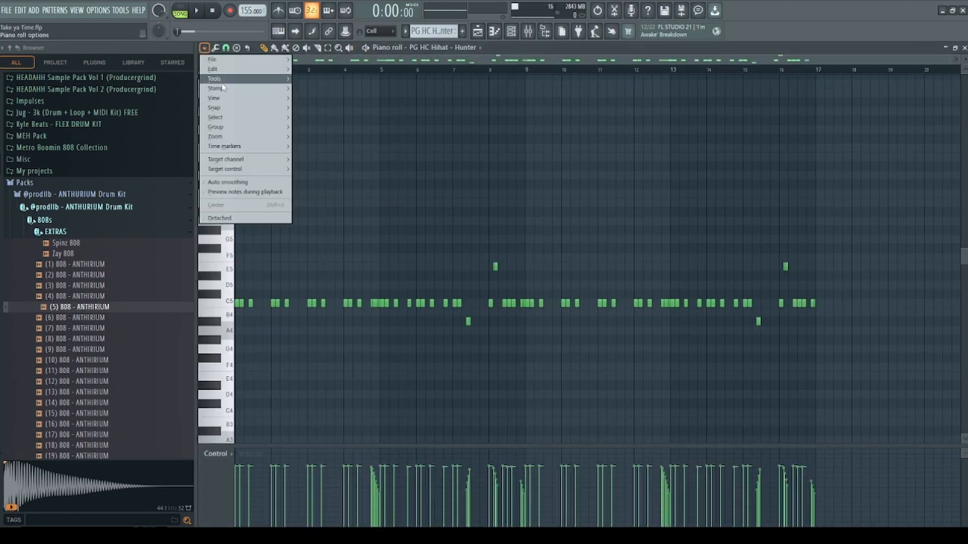
mouse_move(218, 60)
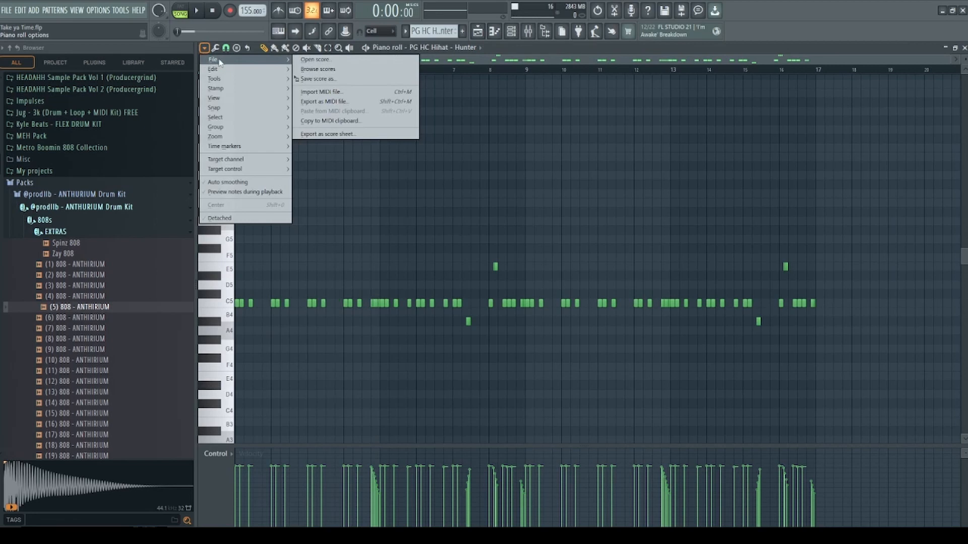
left_click(327, 104)
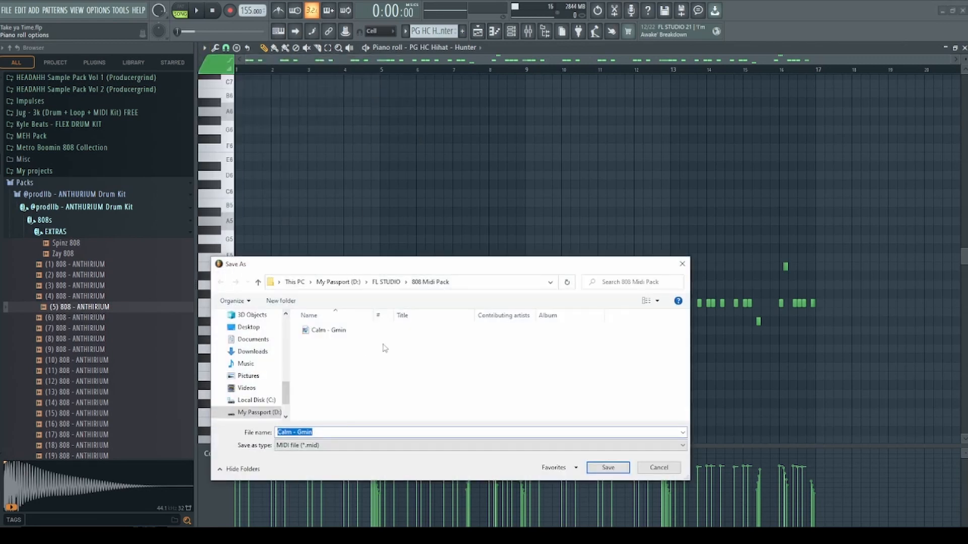
- Create a folder named "Hihat Midi Pack" in the FL STUDIO folder from the save dialog
left_click(386, 282)
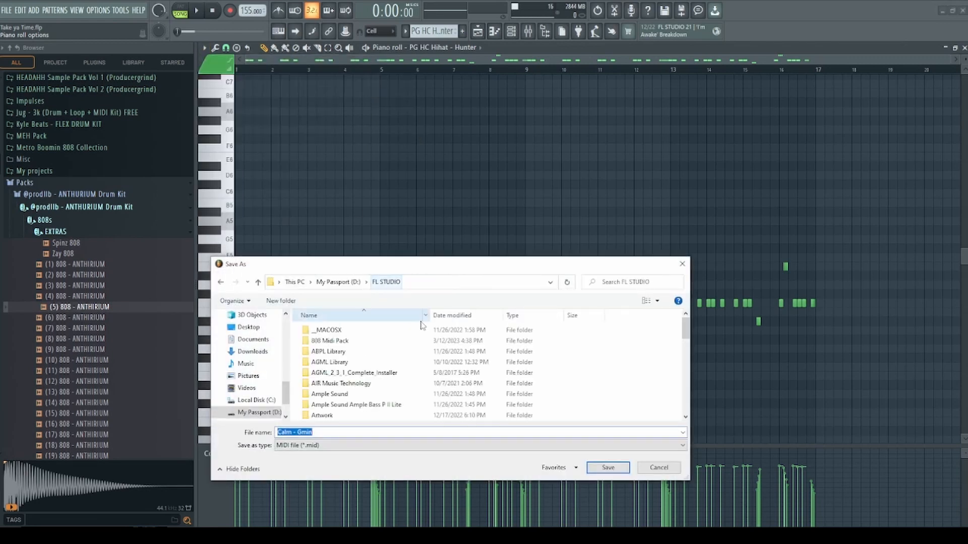
right_click(604, 362)
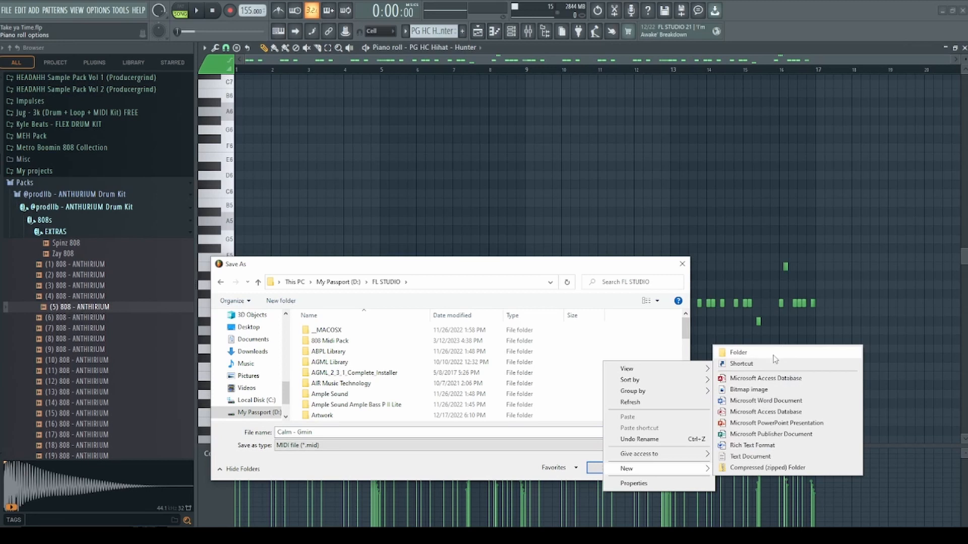
left_click(586, 399)
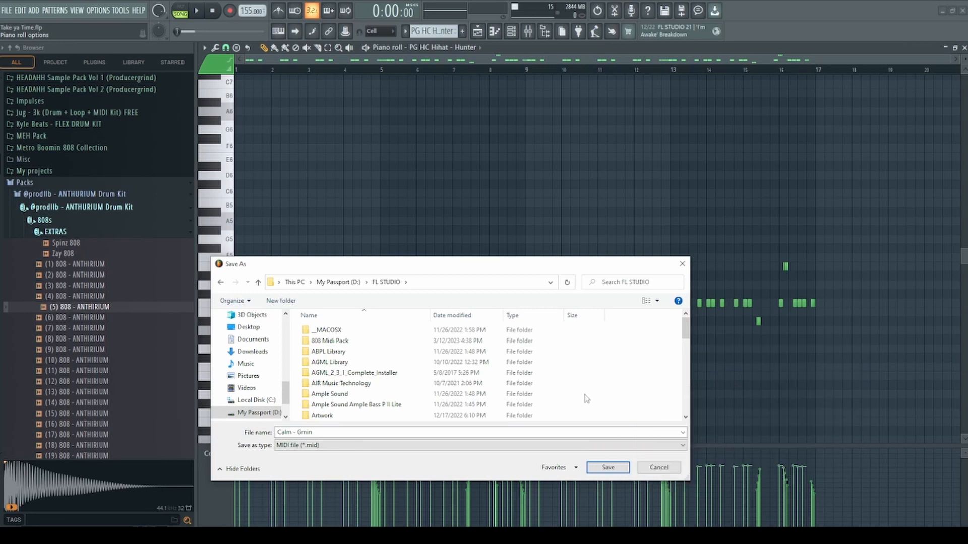
scroll(595, 378, "down", 5)
scroll(598, 371, "up", 2)
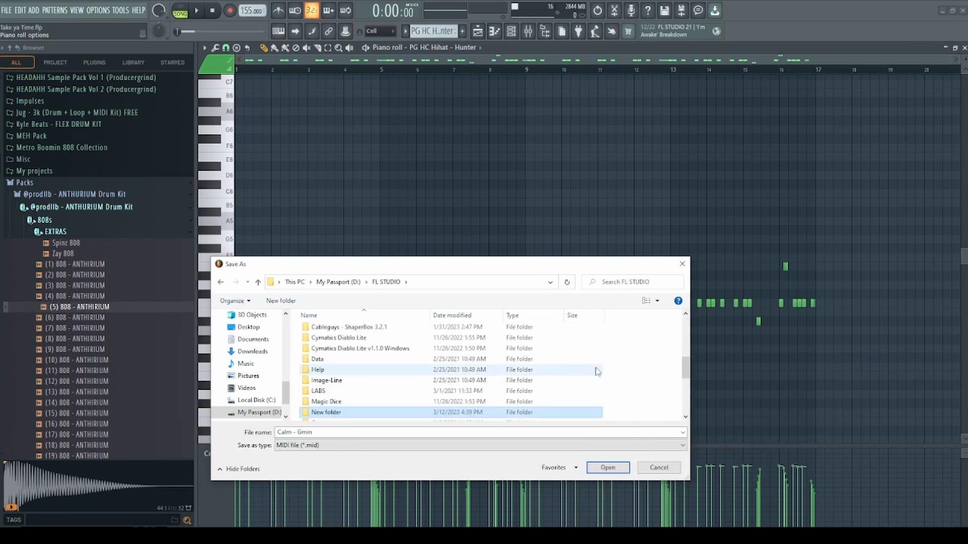
scroll(596, 372, "down", 3)
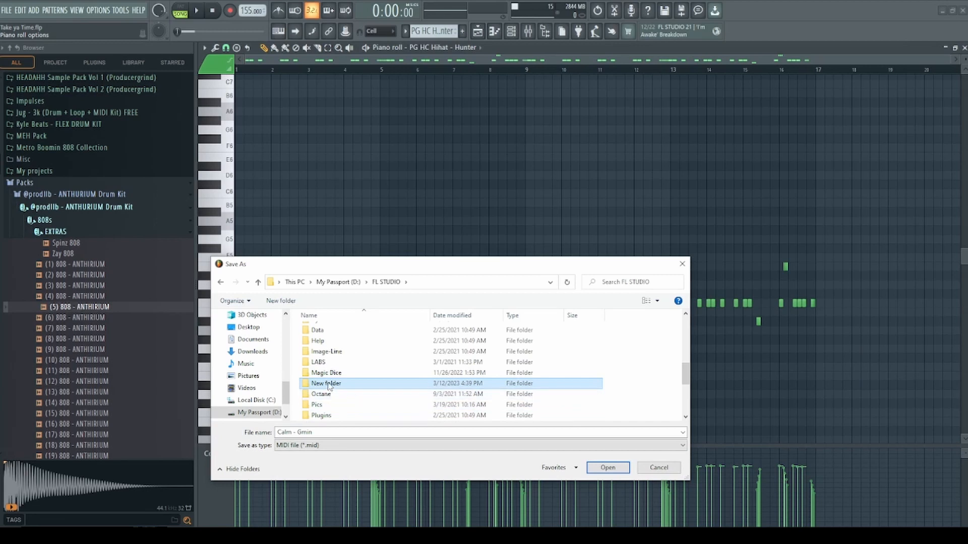
left_click(329, 385)
type("Hihat")
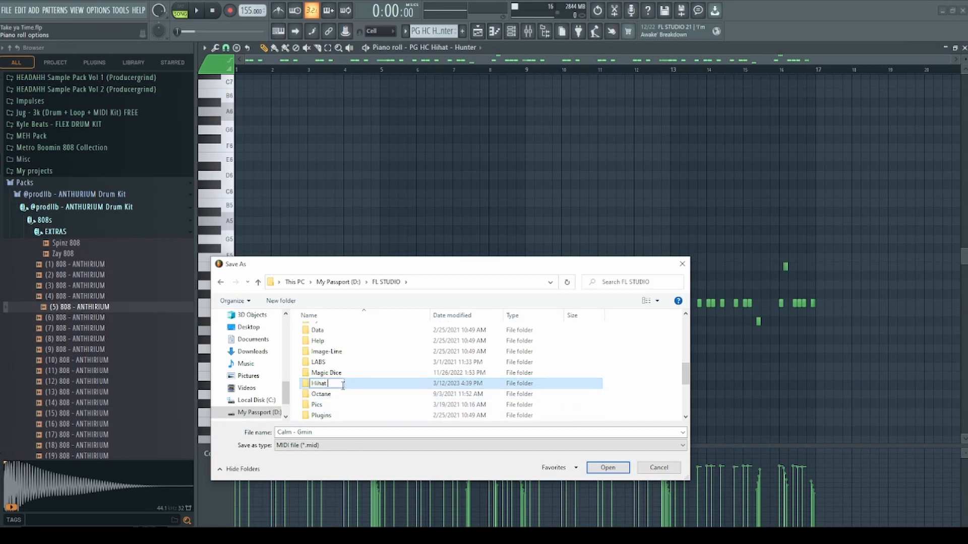
type(" Midi Pack")
key("Return")
- Save the hi-hat MIDI file as "Down" in the Hihat Midi Pack folder
double_click(332, 351)
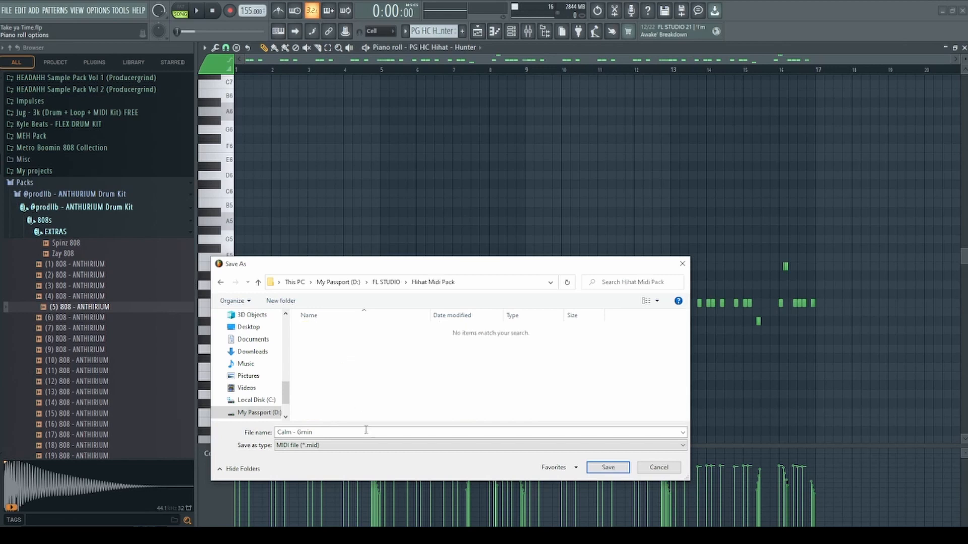
left_click(347, 433)
type("0")
key("Return")
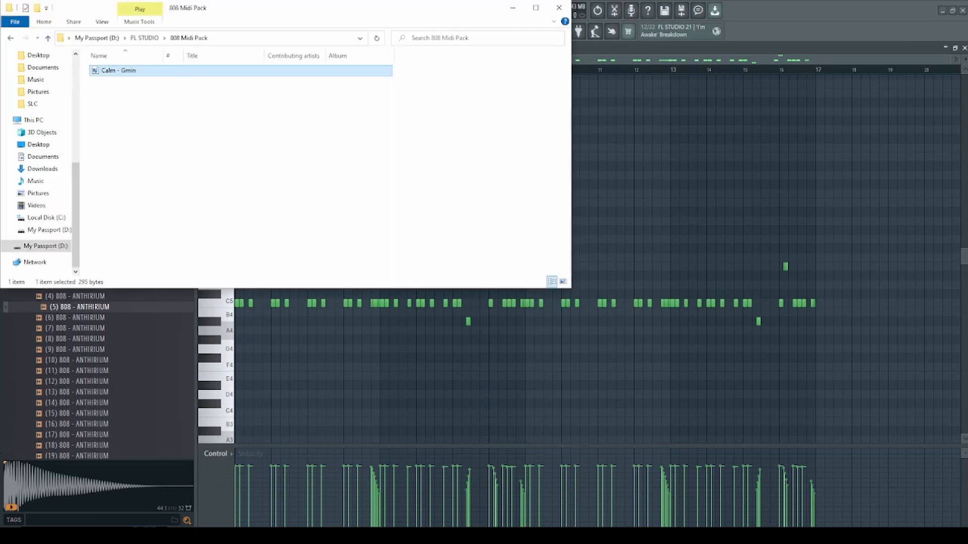
- View the exported hi-hat file in File Explorer under My Passport (D:), FL STUDIO, Hihat Midi Pack
left_click(48, 246)
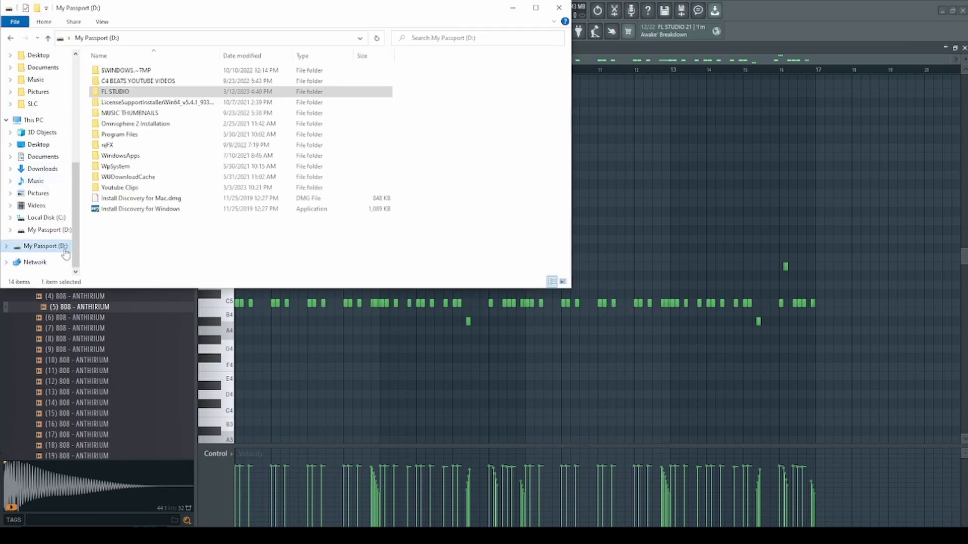
double_click(115, 91)
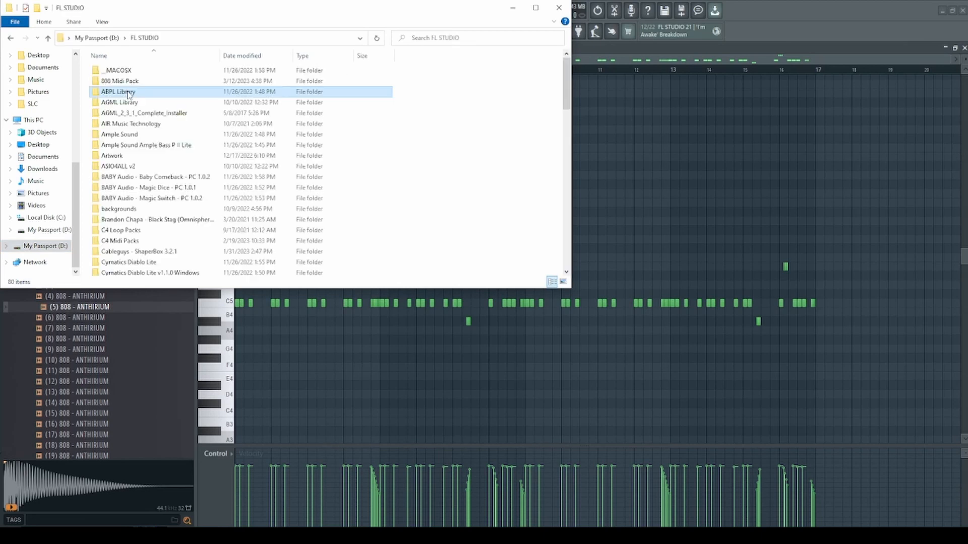
scroll(130, 184, "down", 2)
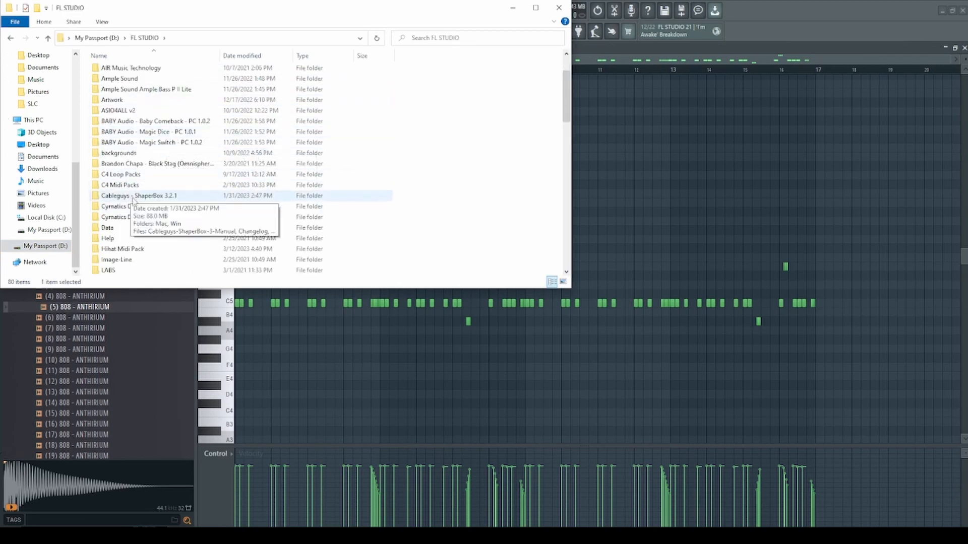
double_click(128, 252)
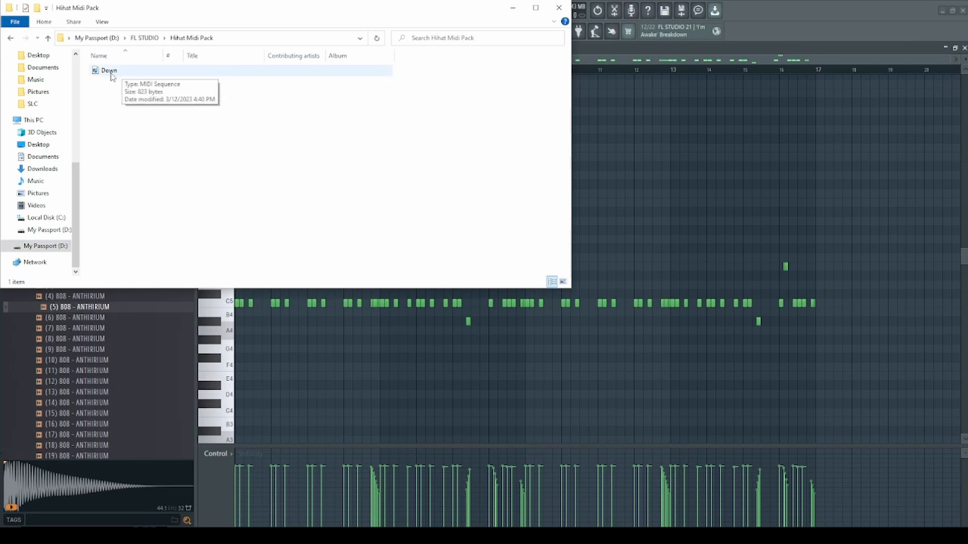
- Switch back to FL Studio from File Explorer and show the full arrangement in the Playlist
left_click(601, 206)
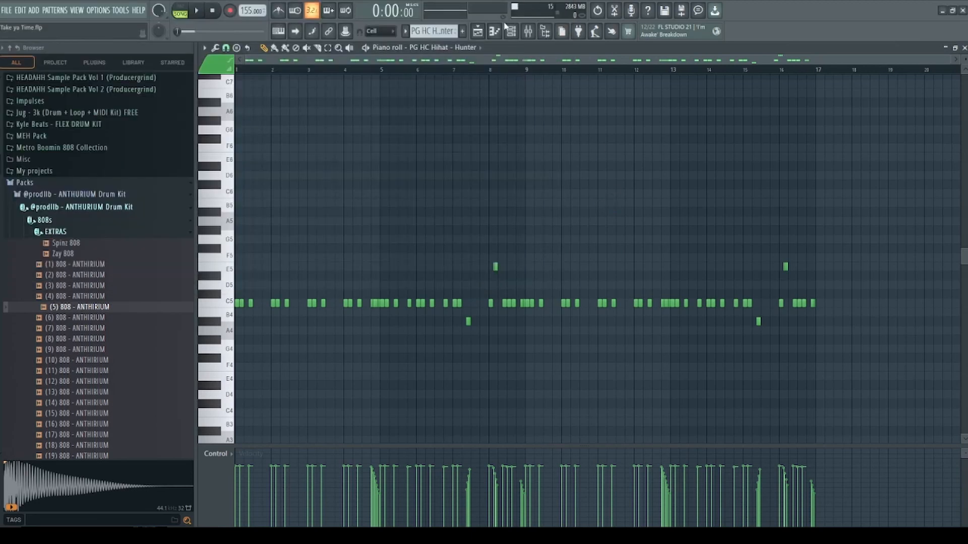
left_click(478, 31)
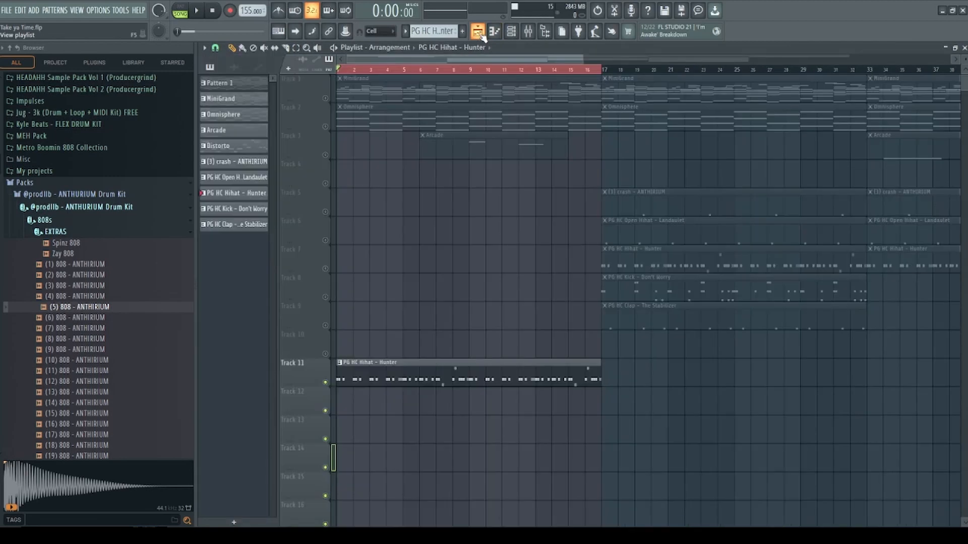
left_click(478, 30)
left_click(478, 31)
scroll(557, 214, "down", 5)
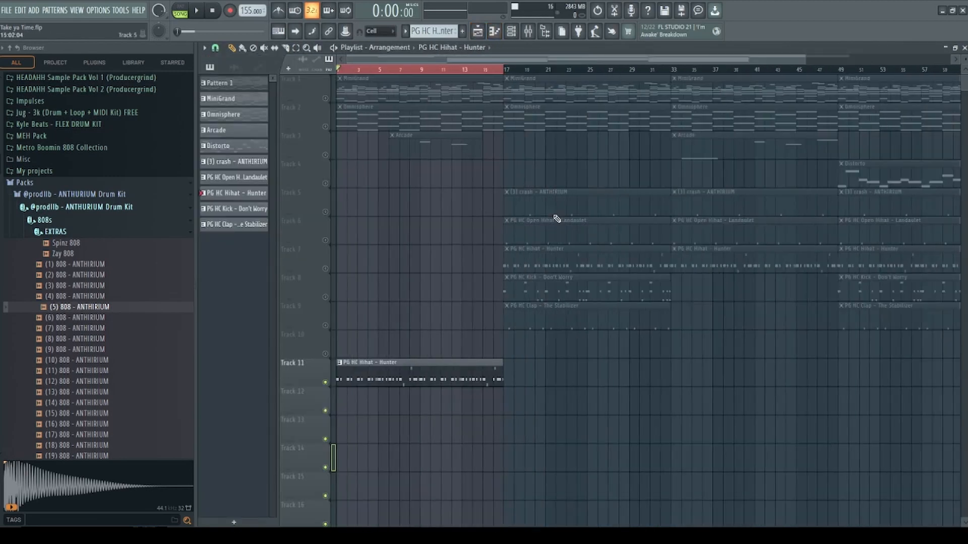
- Unmute all the arrangement's tracks and delete the PG HC Hihat - Hunter clip from Track 11
left_click(326, 382)
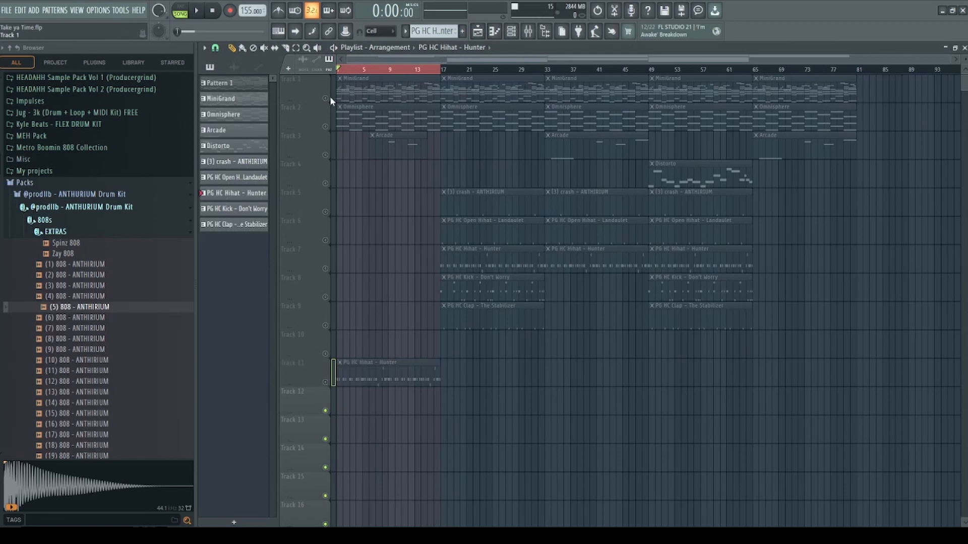
left_click_drag(326, 99, 324, 391)
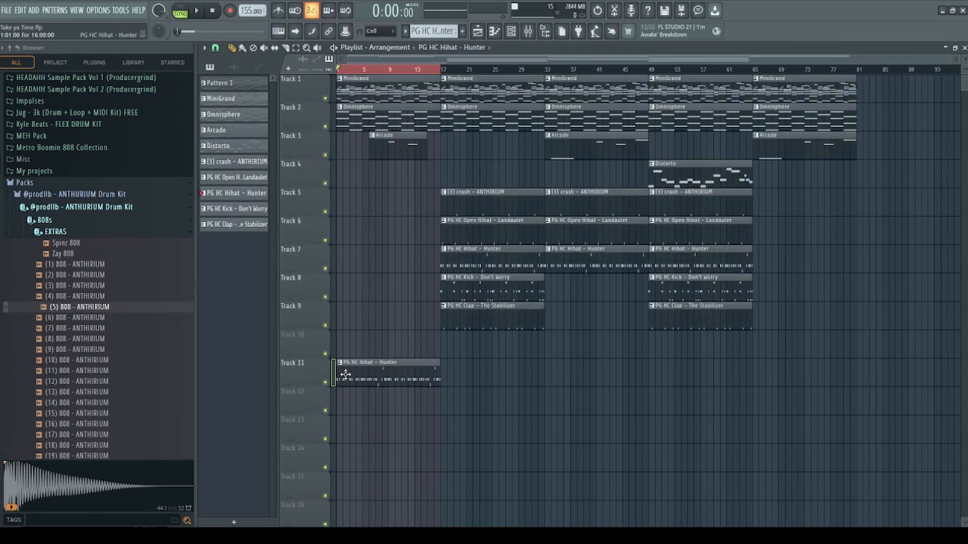
right_click(363, 375)
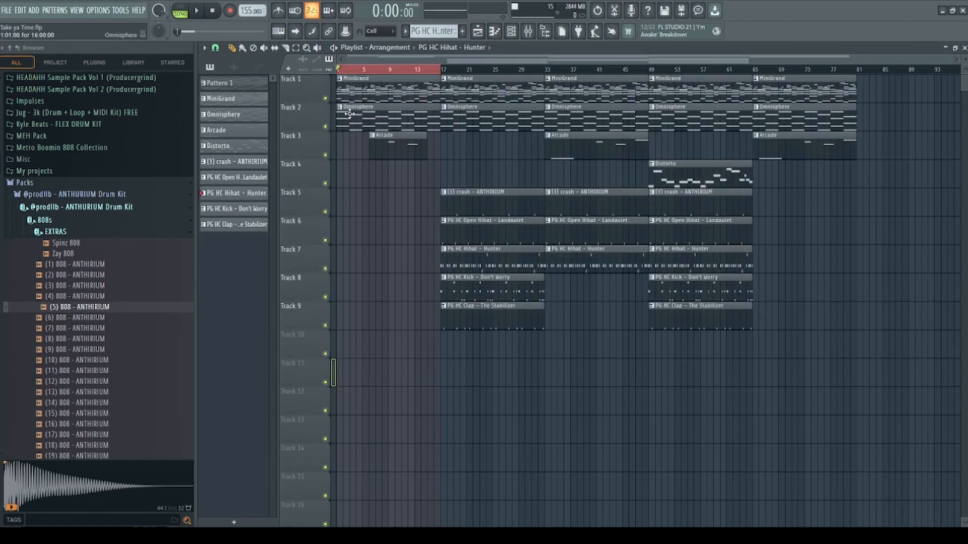
- Select all the MiniGrand, Omnisphere and Arcade clips on Tracks 1 to 3 of the playlist
mouse_move(906, 76)
left_mouse_down()
mouse_move(596, 187)
mouse_move(329, 335)
left_mouse_up()
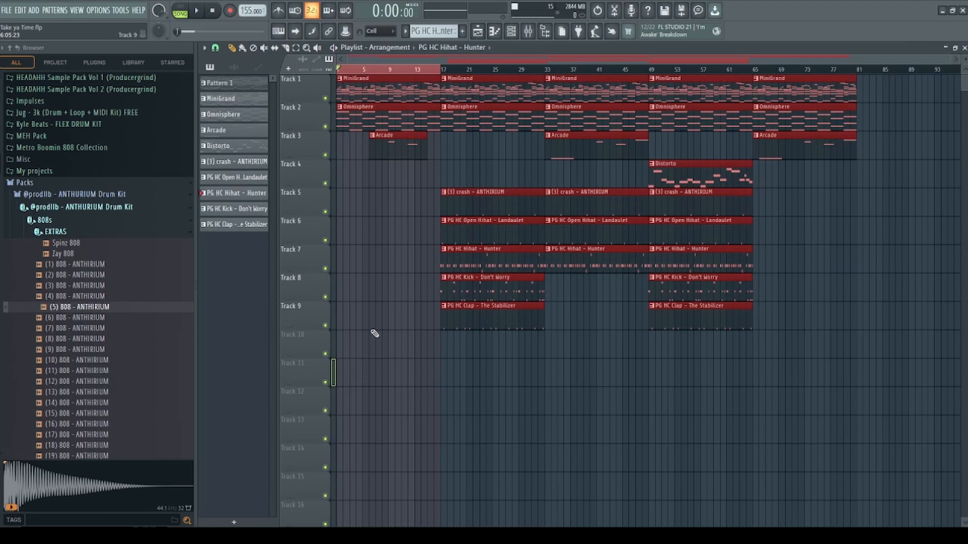
left_click_drag(885, 121, 361, 104)
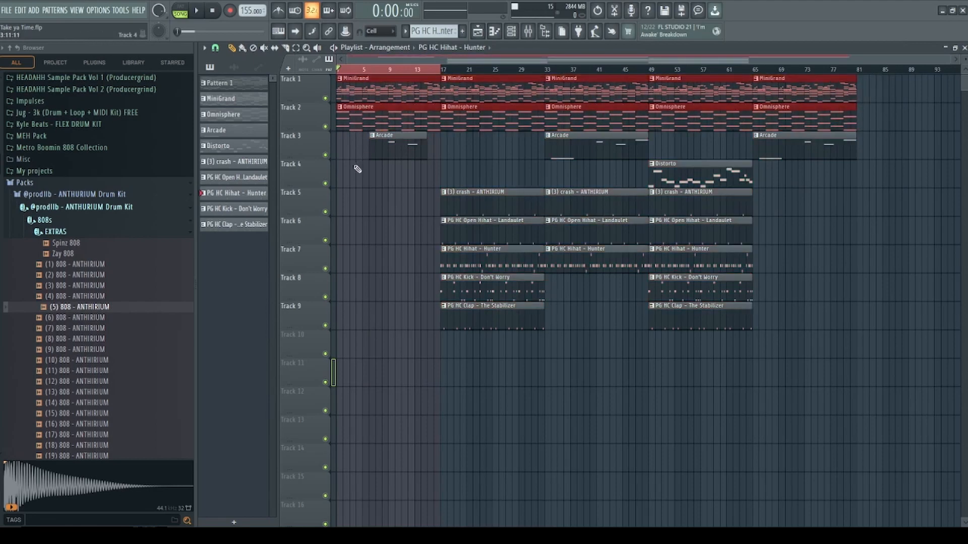
left_click(361, 104)
left_click_drag(356, 168, 887, 94)
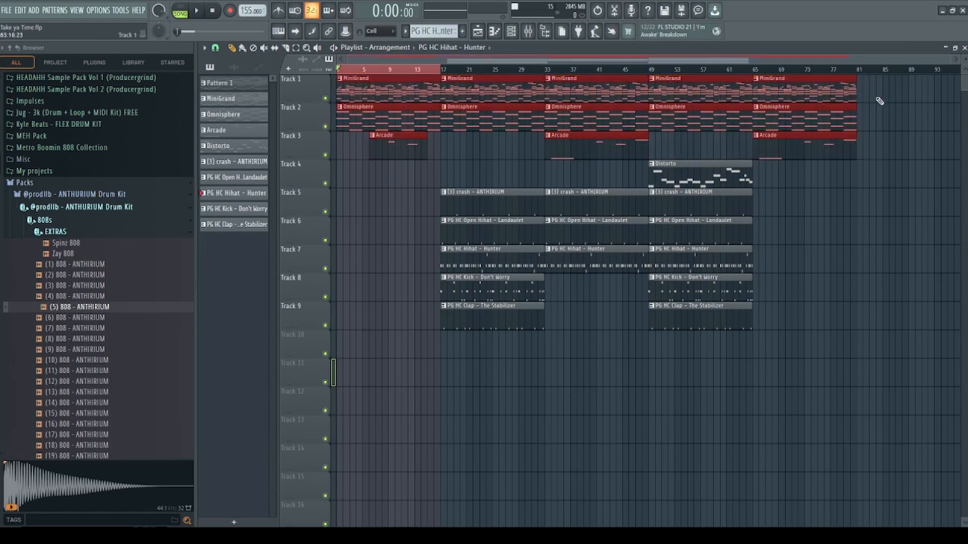